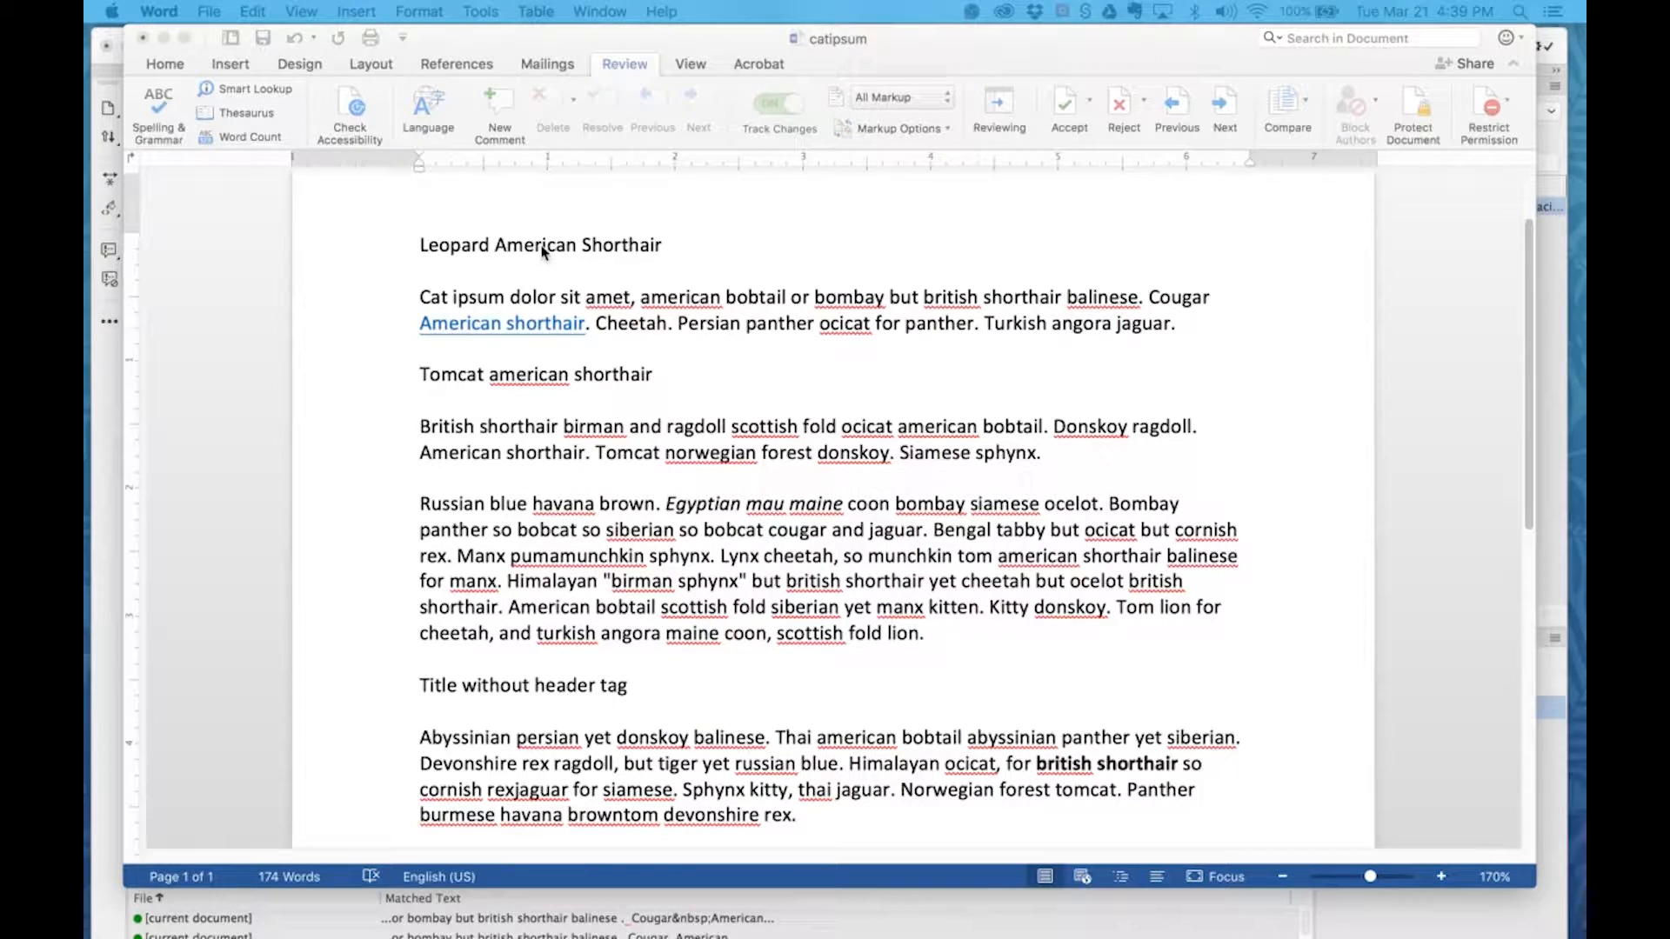
Step: Bring up the formatting tools for the catipsum document and open the Styles pane
click(592, 42)
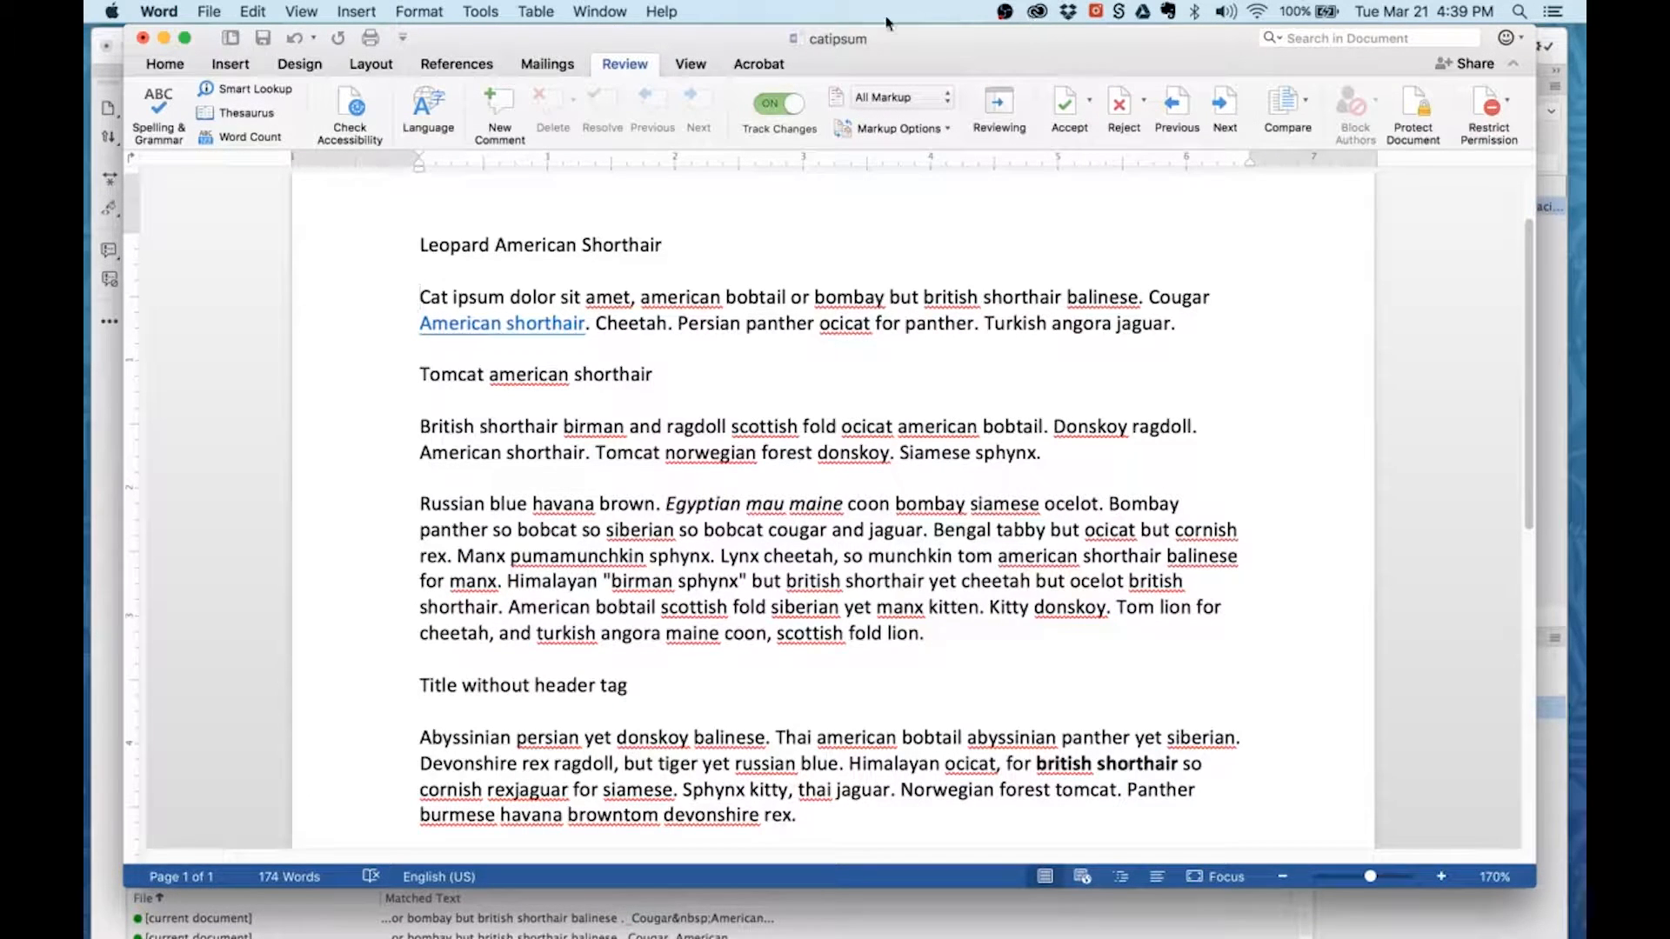
click(165, 65)
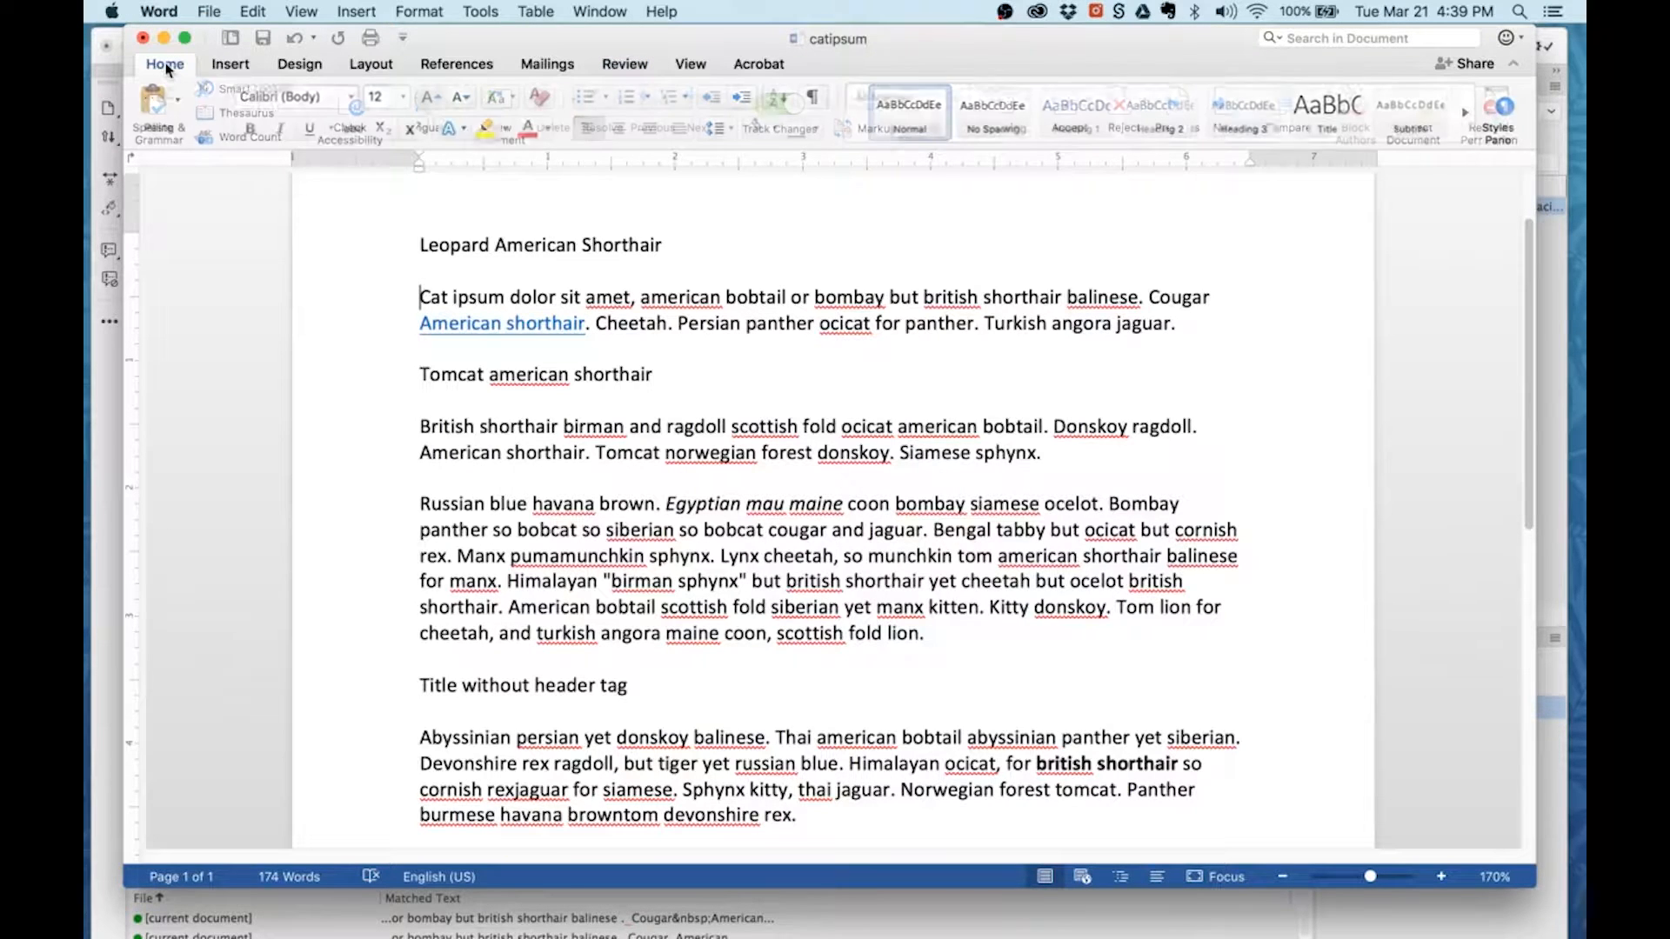
click(749, 427)
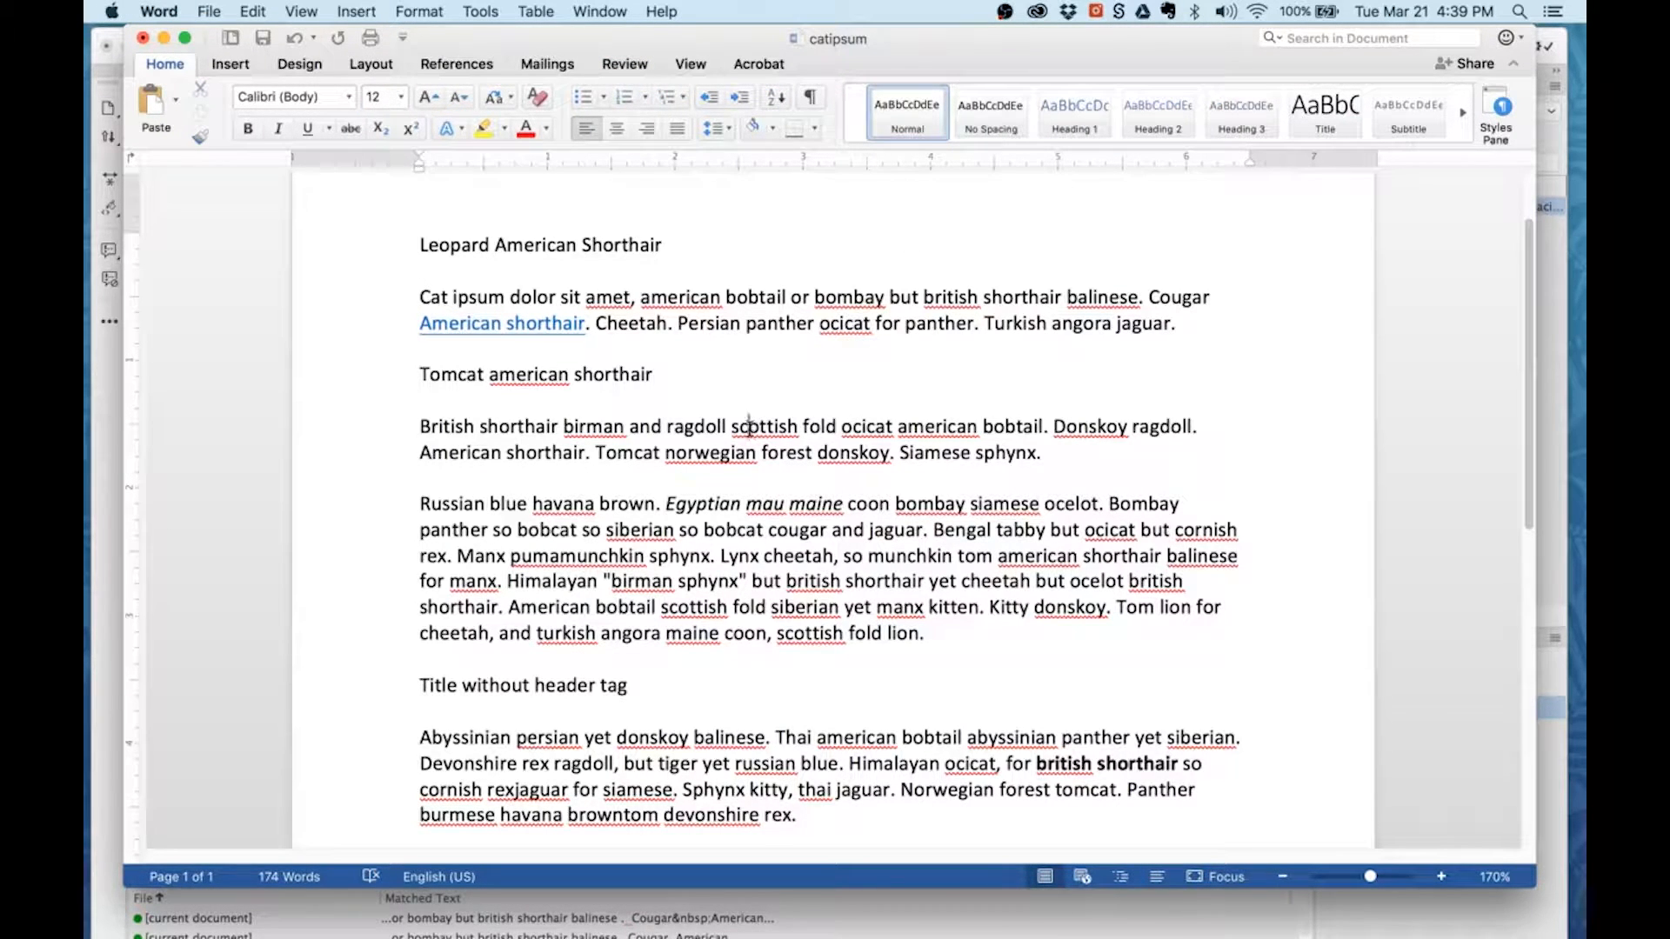
click(351, 99)
click(351, 98)
click(1501, 106)
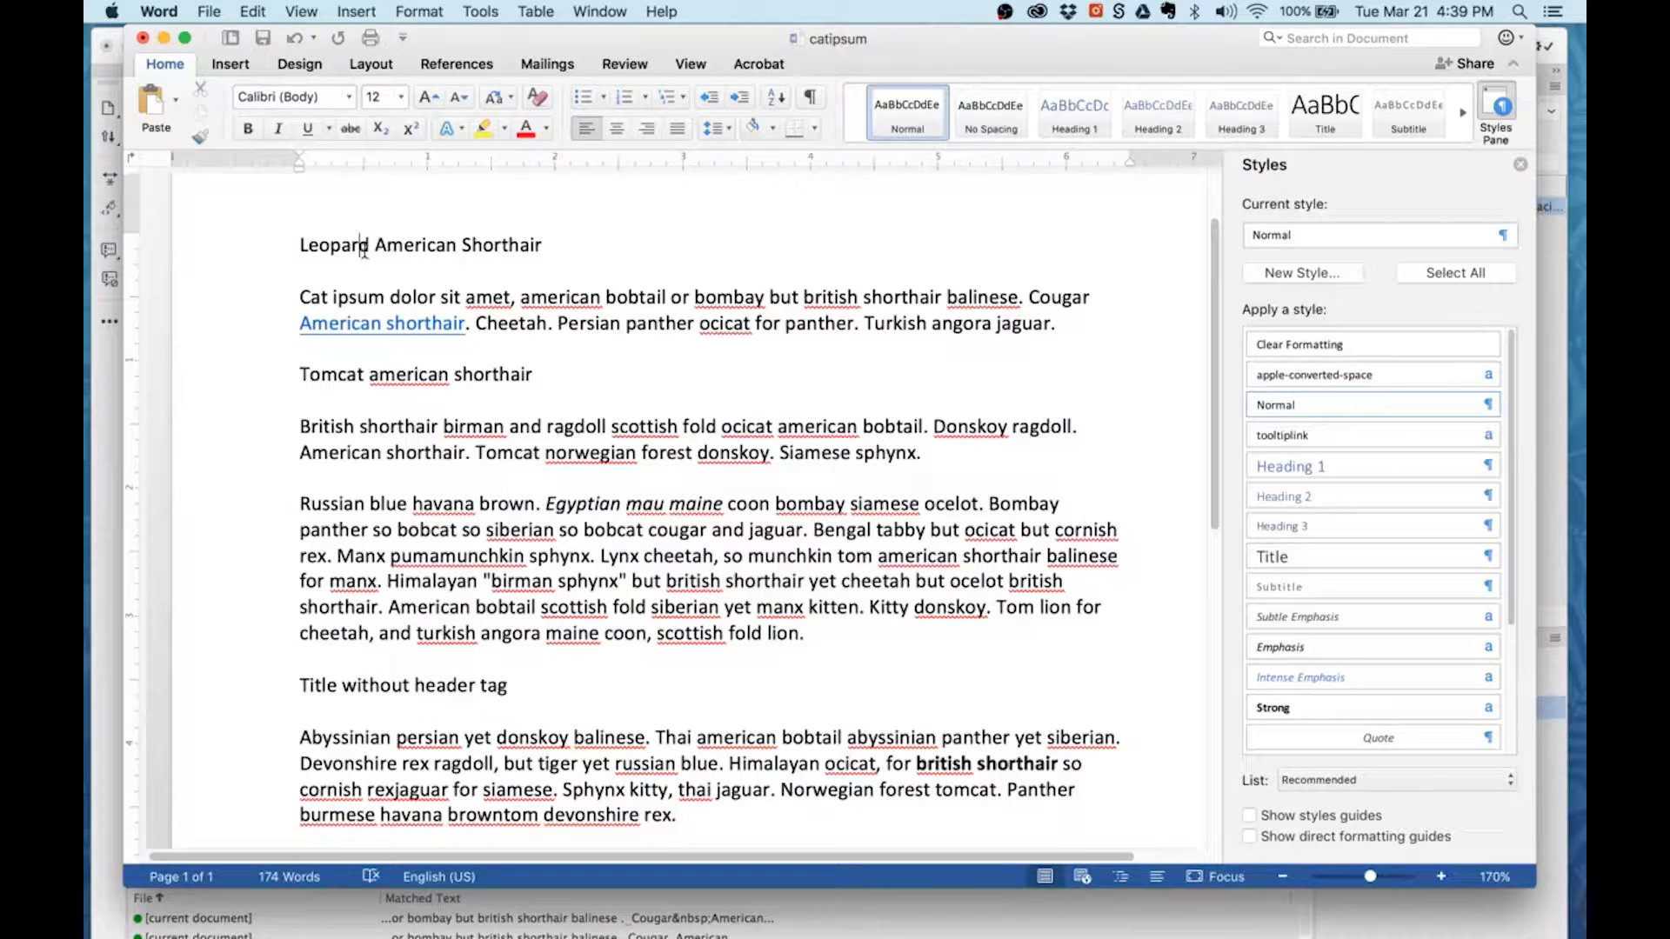
Step: Apply the Heading 1 style to the line "Leopard American Shorthair" and deselect it
drag(296, 245, 687, 249)
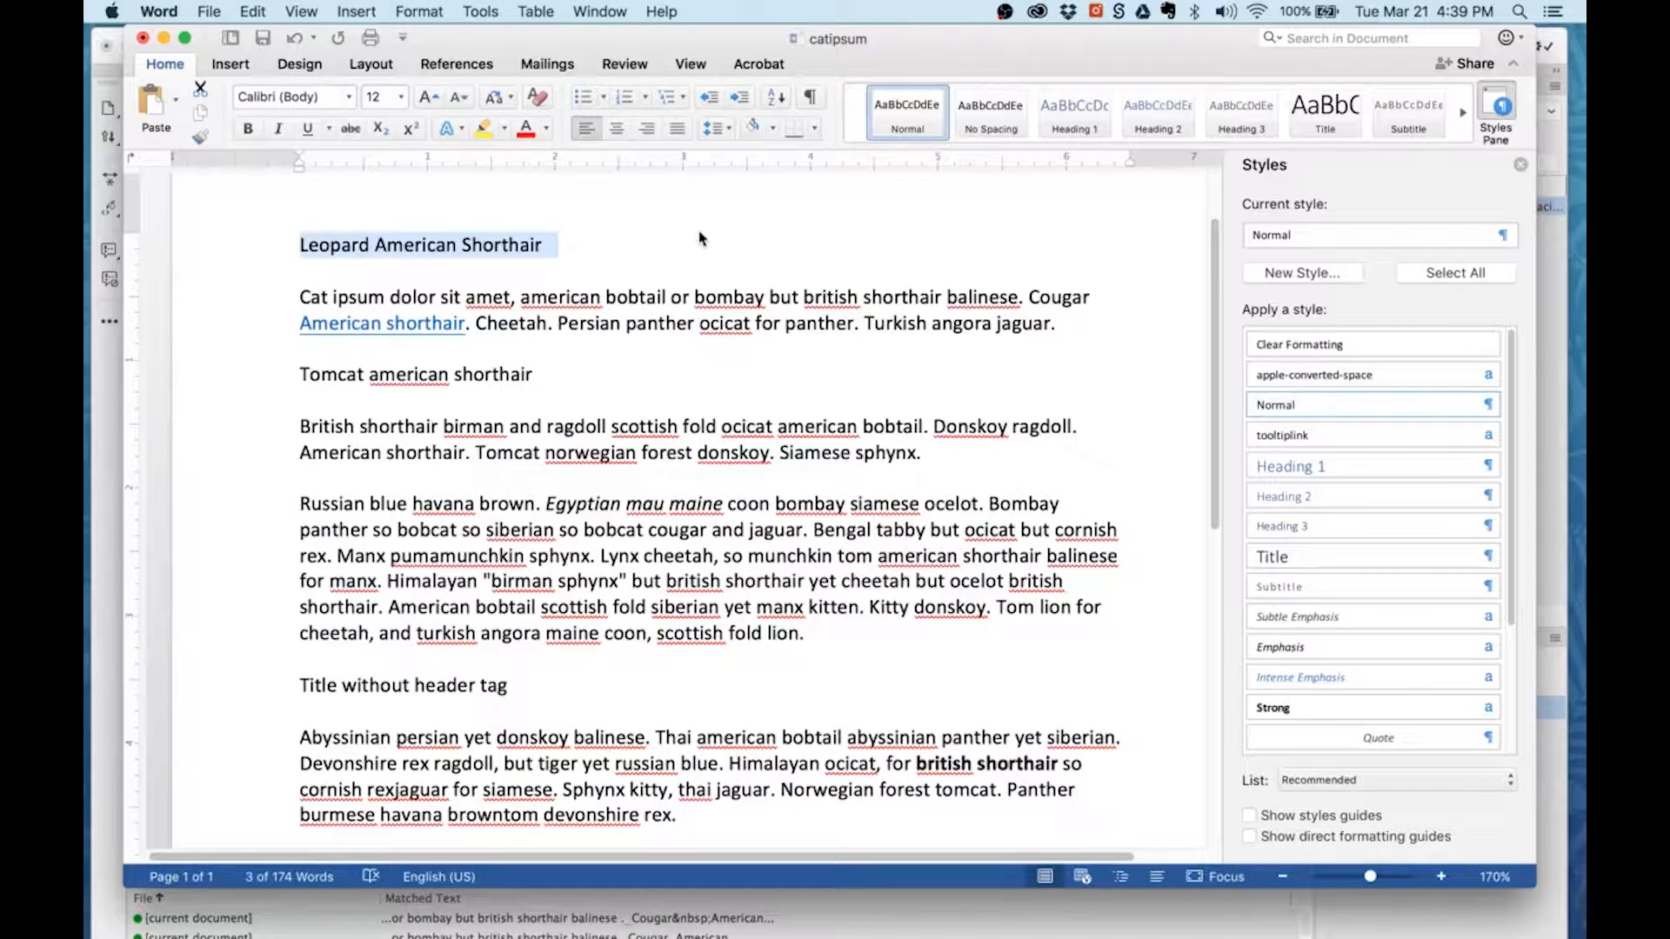
click(1304, 468)
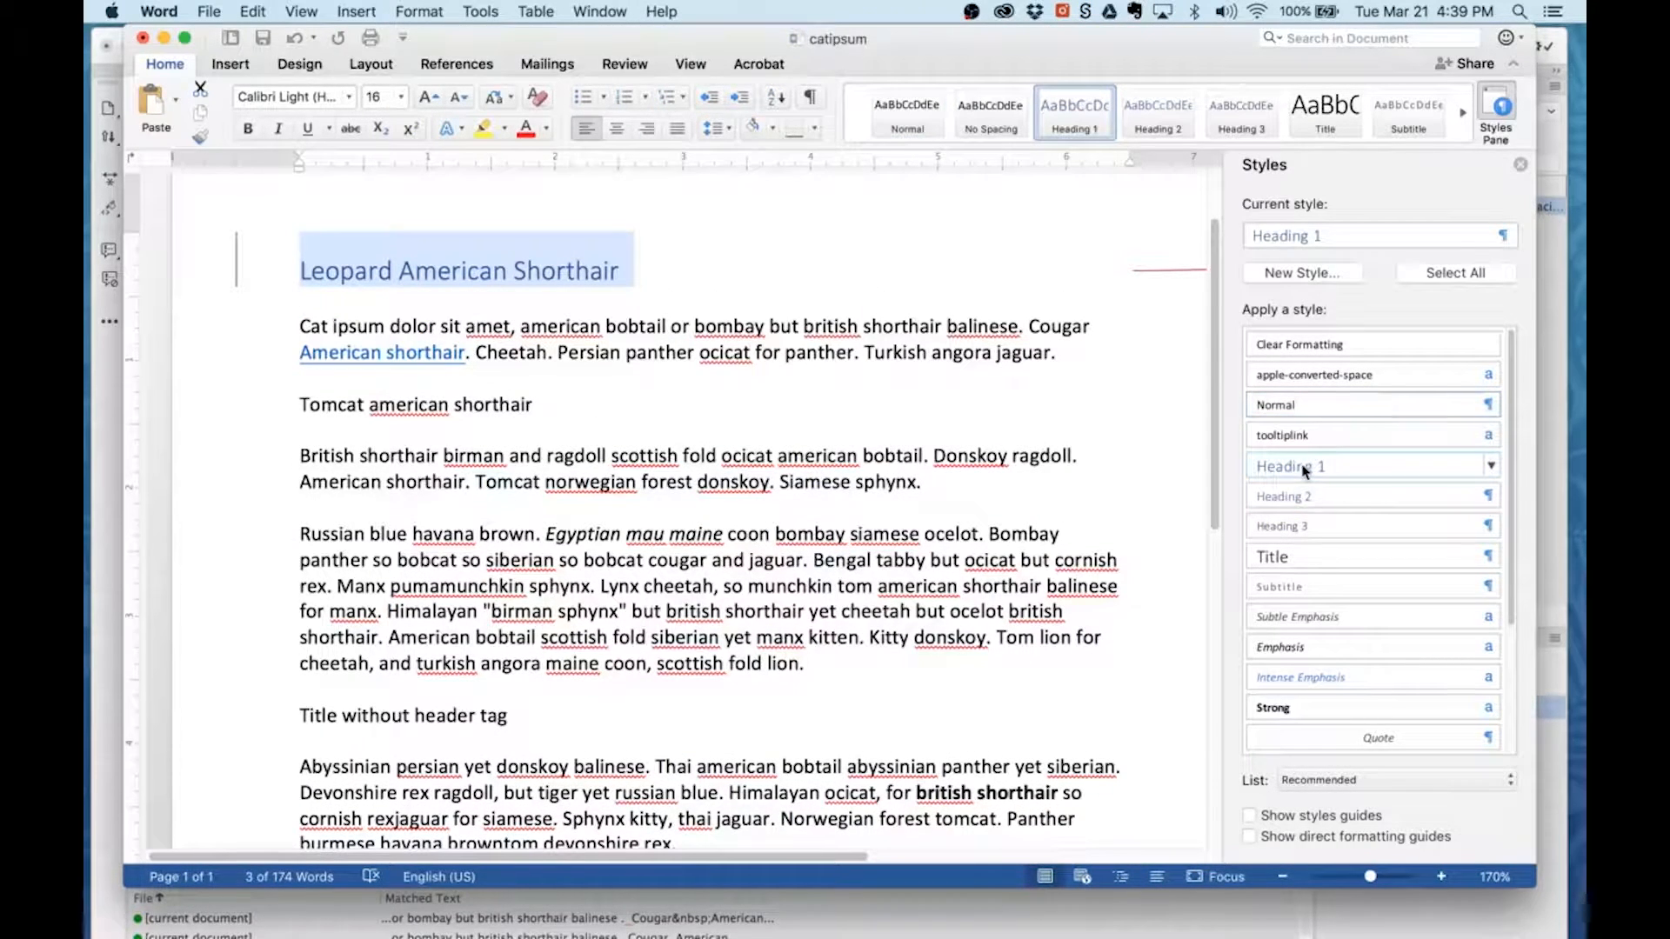
mouse_move(492, 285)
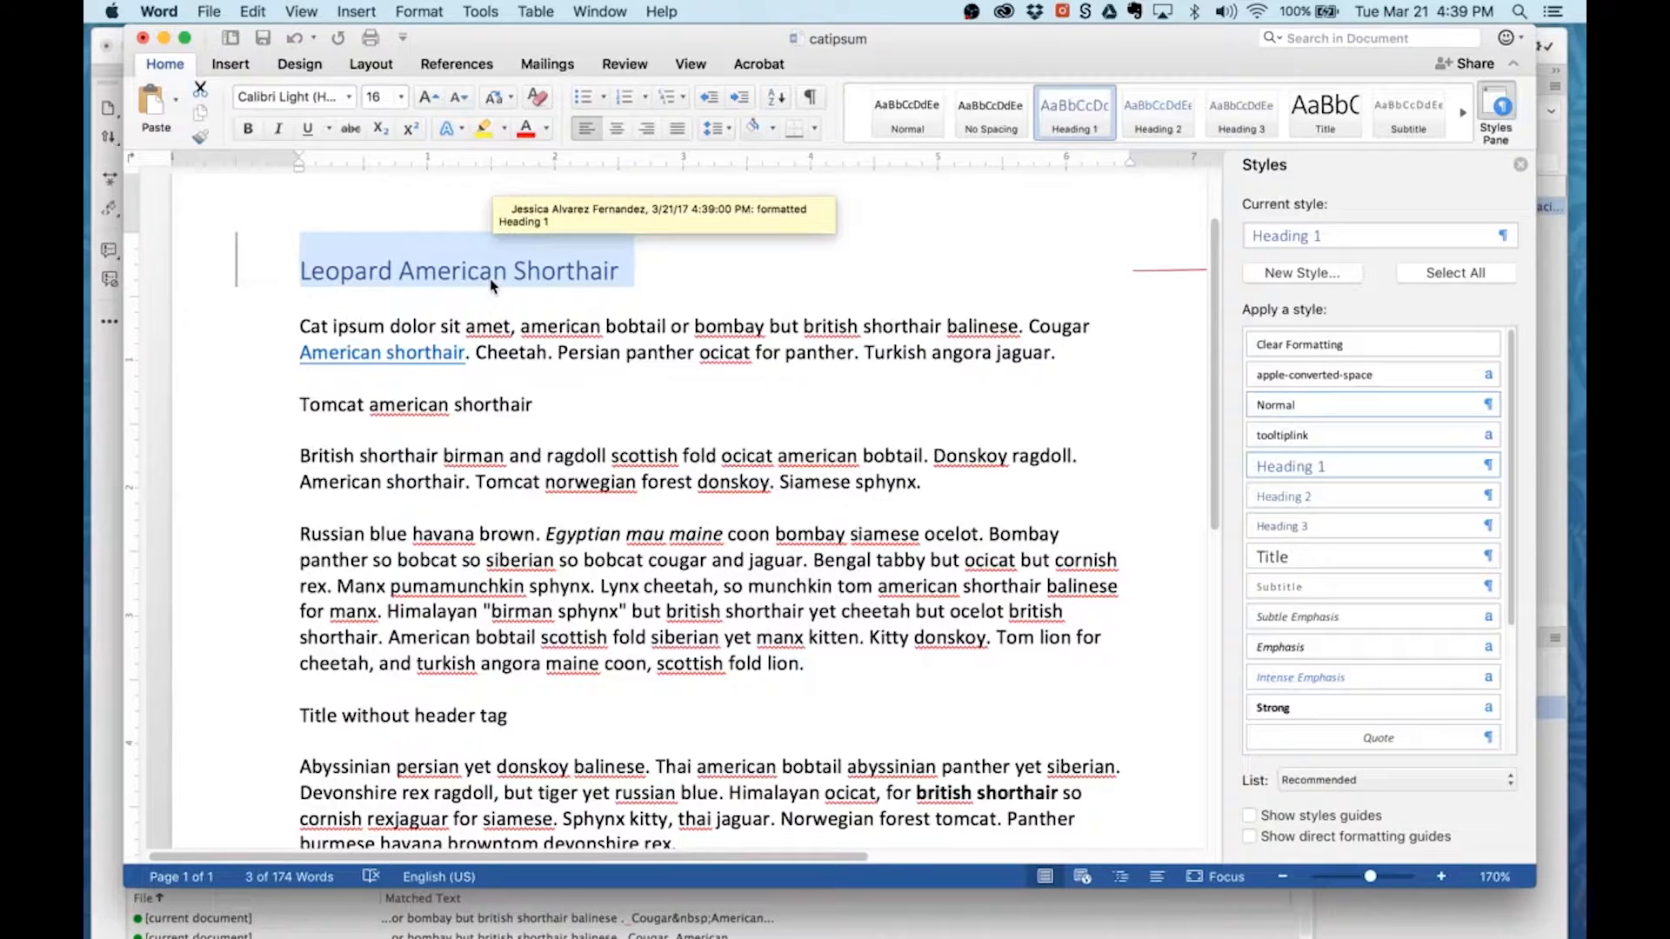
mouse_move(425, 279)
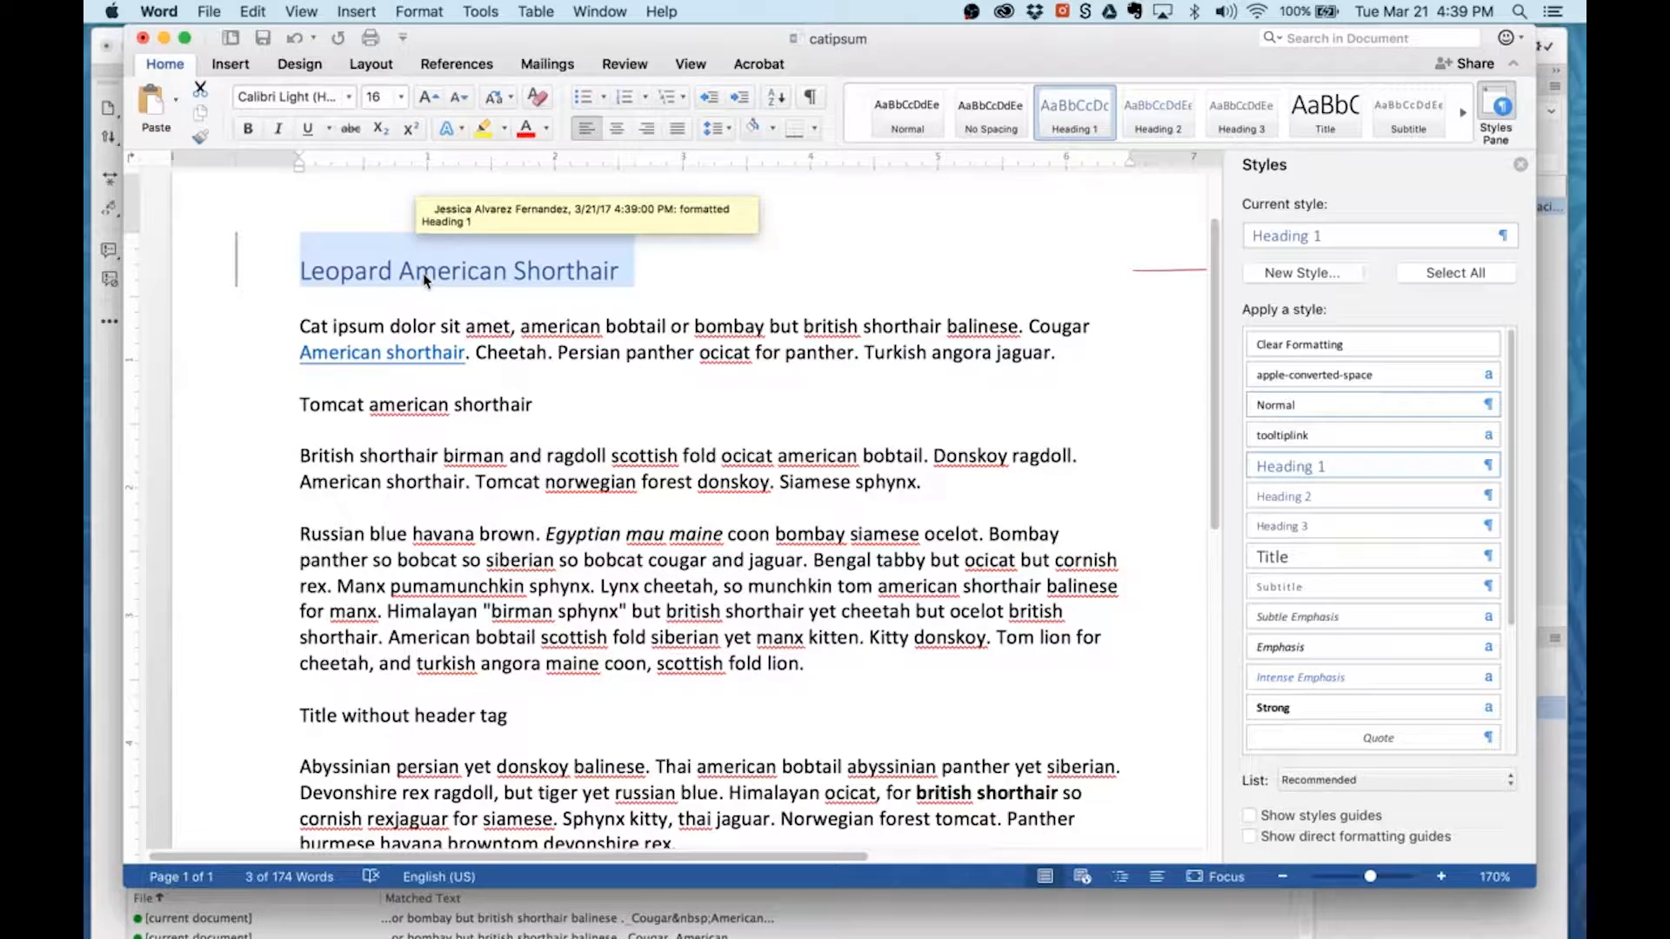
click(405, 326)
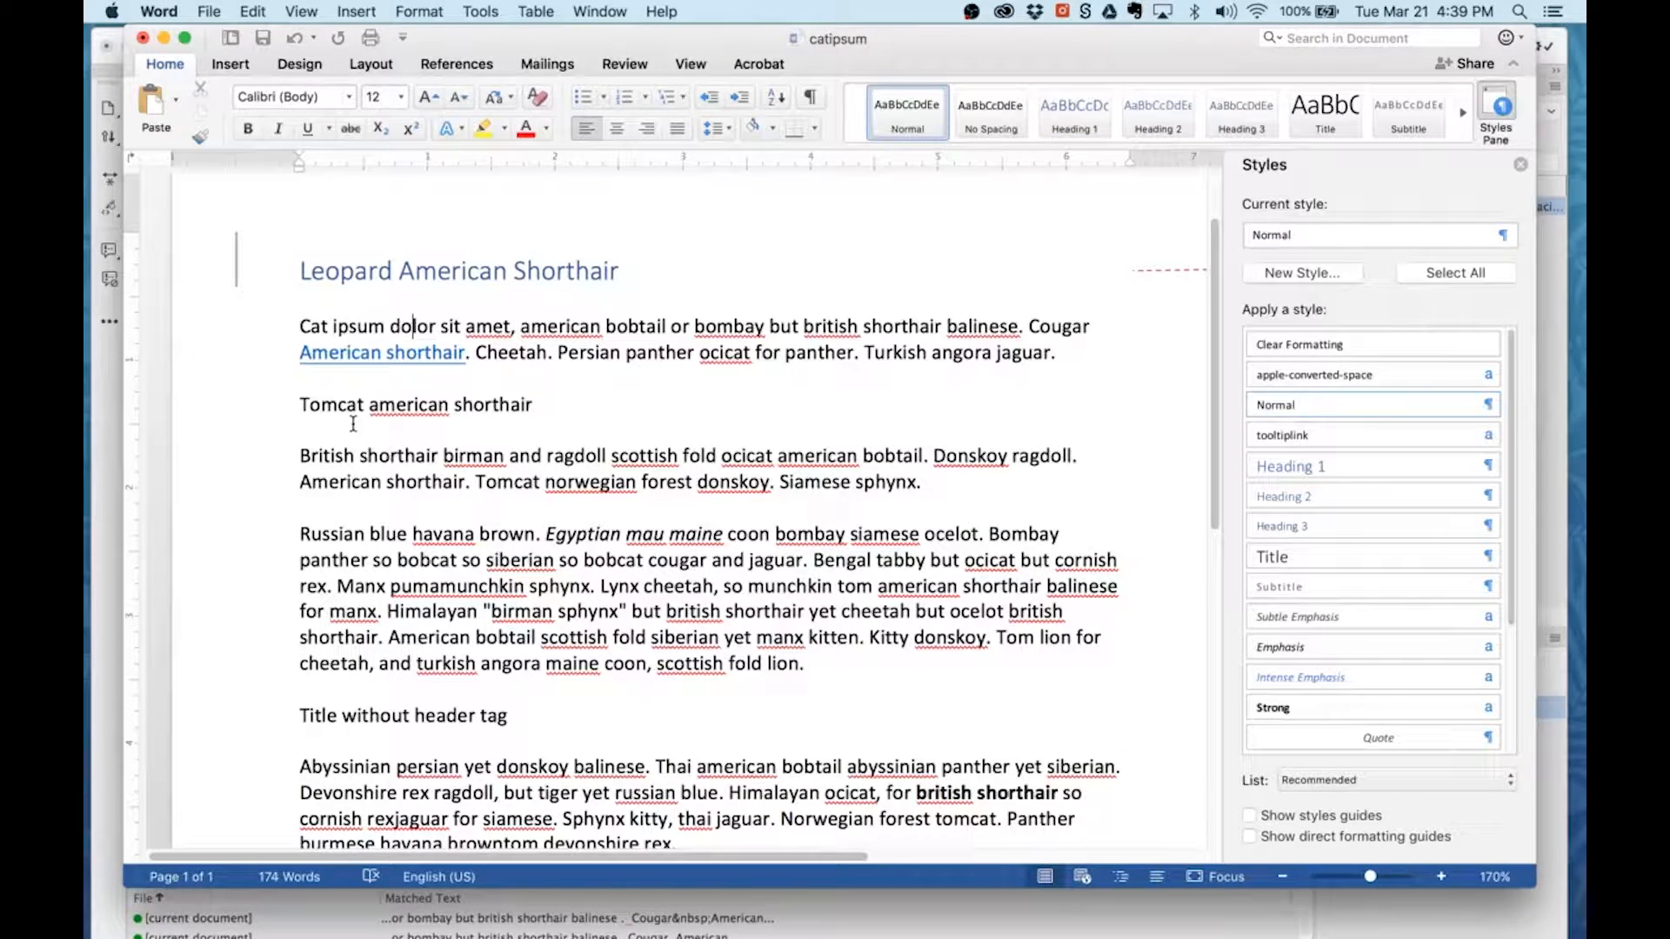
Step: Apply the Heading 2 style to the line "Tomcat american shorthair" and highlight the italic and quoted phrases in the long paragraph
drag(296, 412, 534, 420)
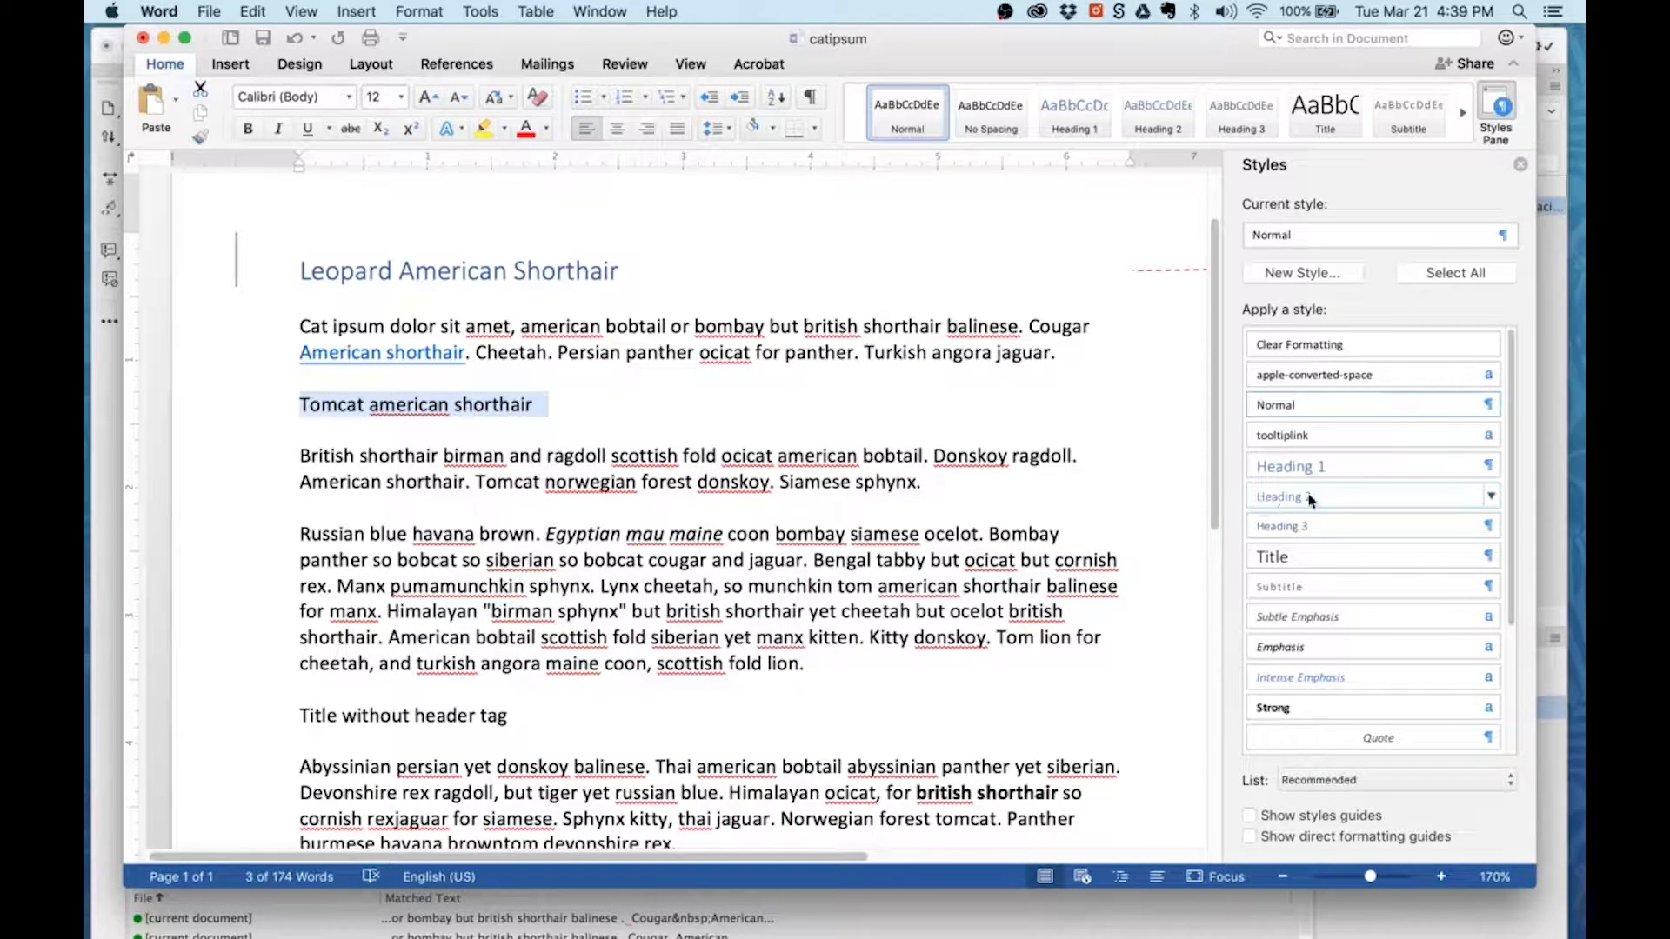
click(1270, 500)
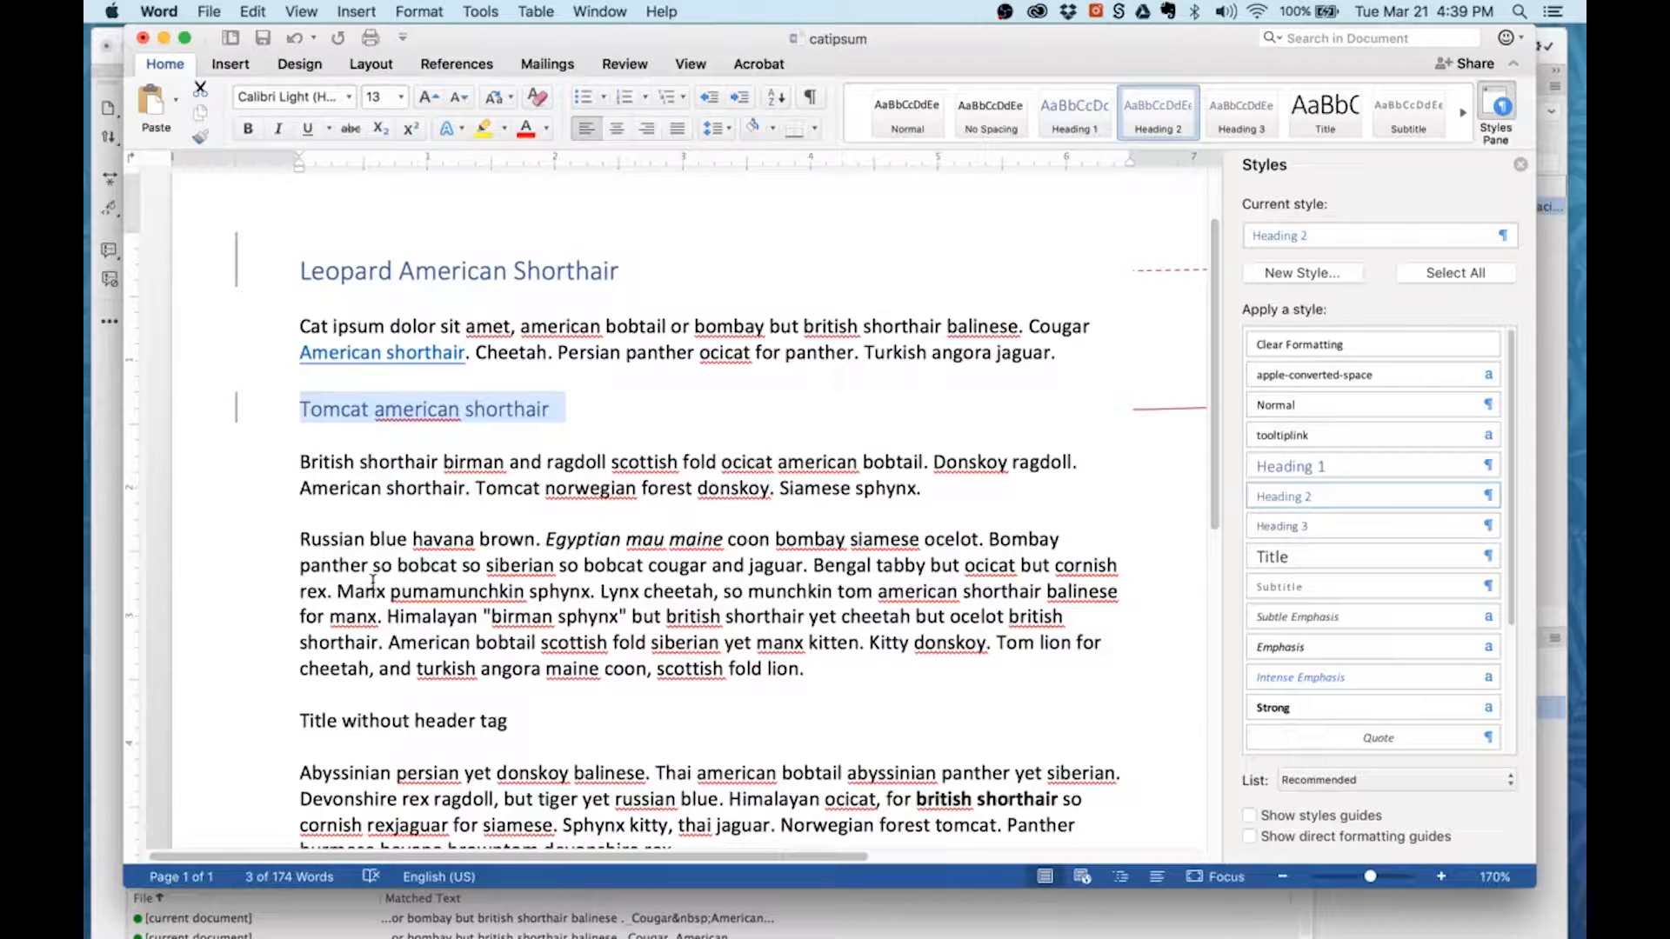
drag(546, 540, 725, 540)
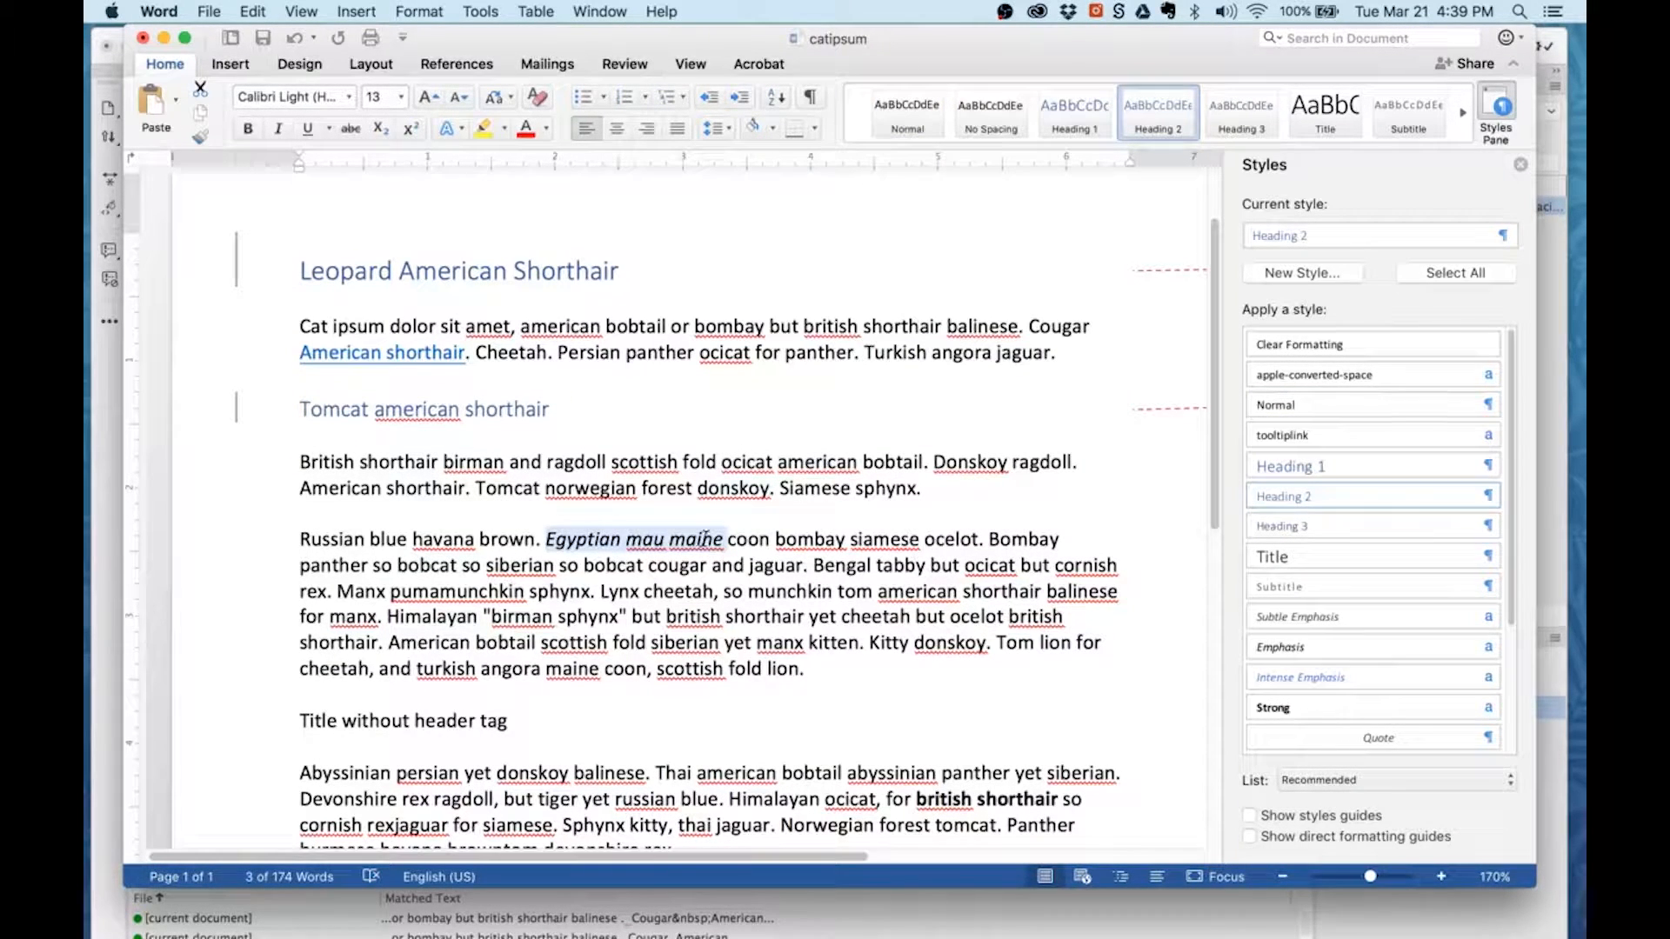
drag(484, 616, 636, 616)
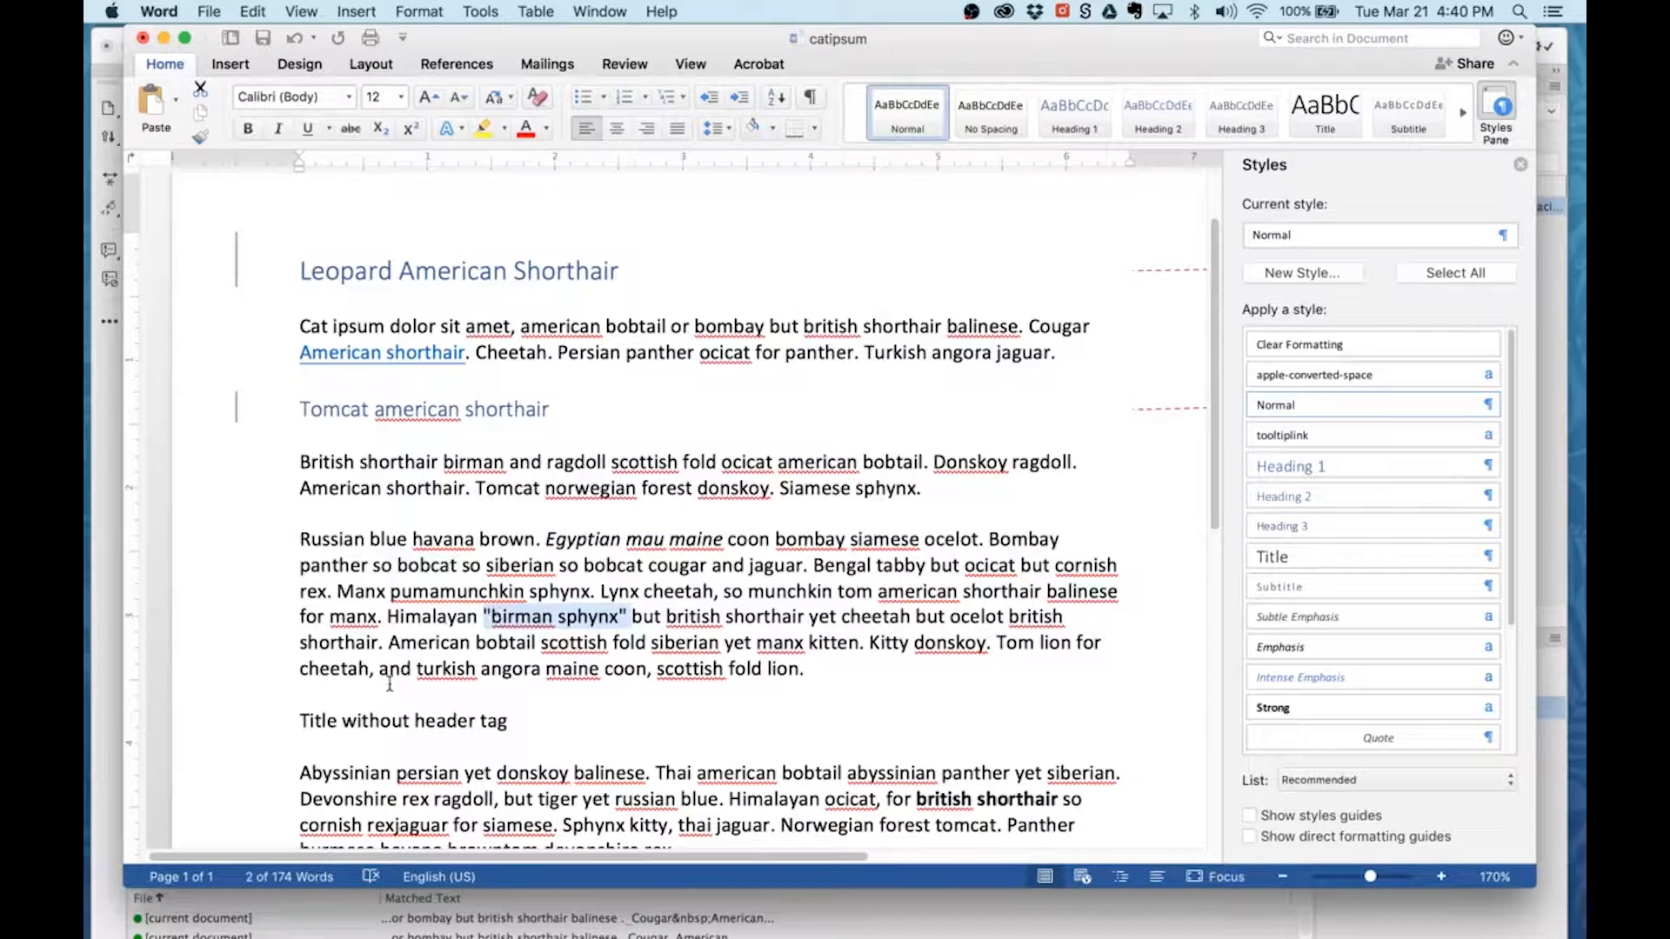
Step: Format the line "Title without header tag" as bold at font size 16, without using a heading style
drag(298, 721, 580, 716)
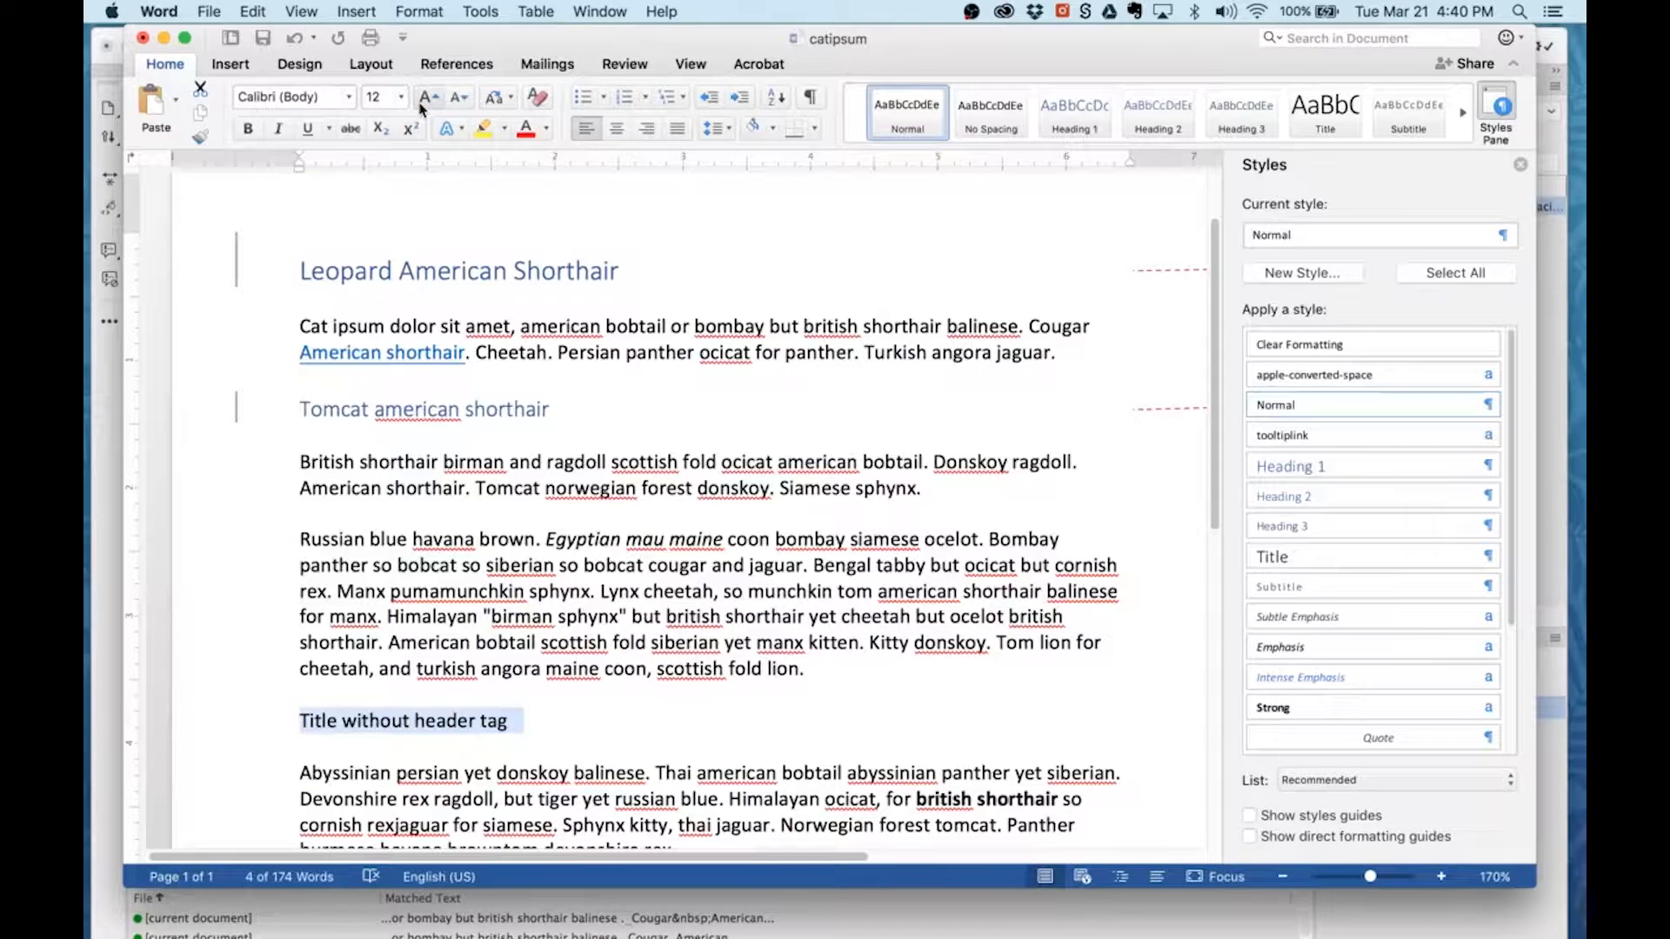
click(248, 129)
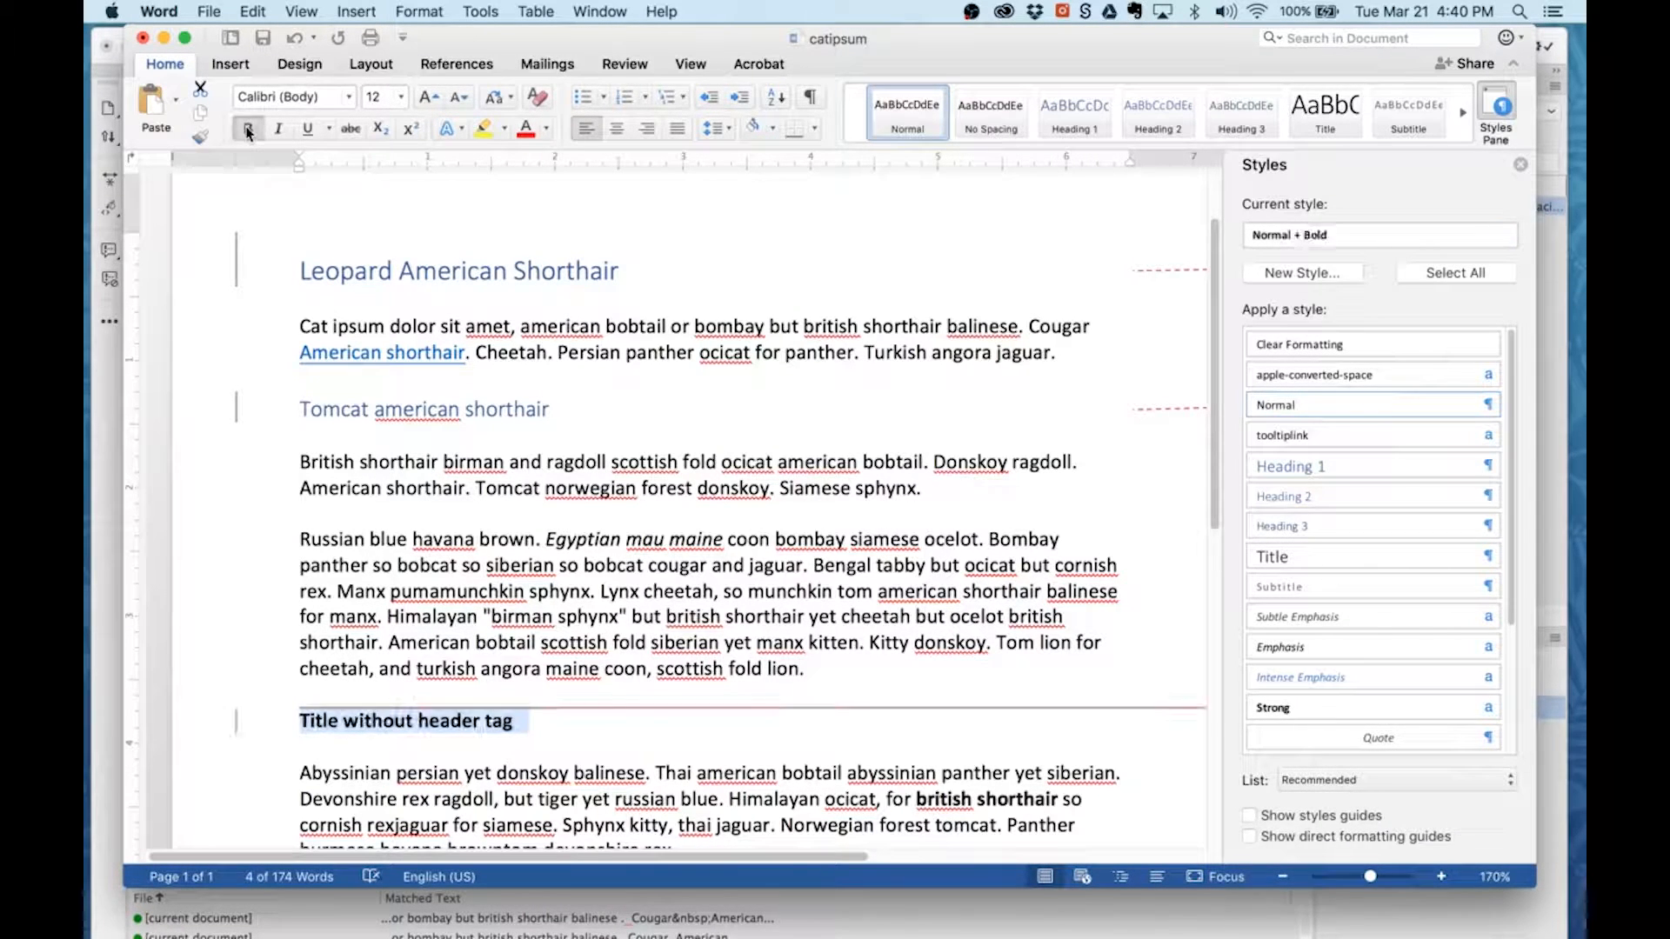
click(401, 98)
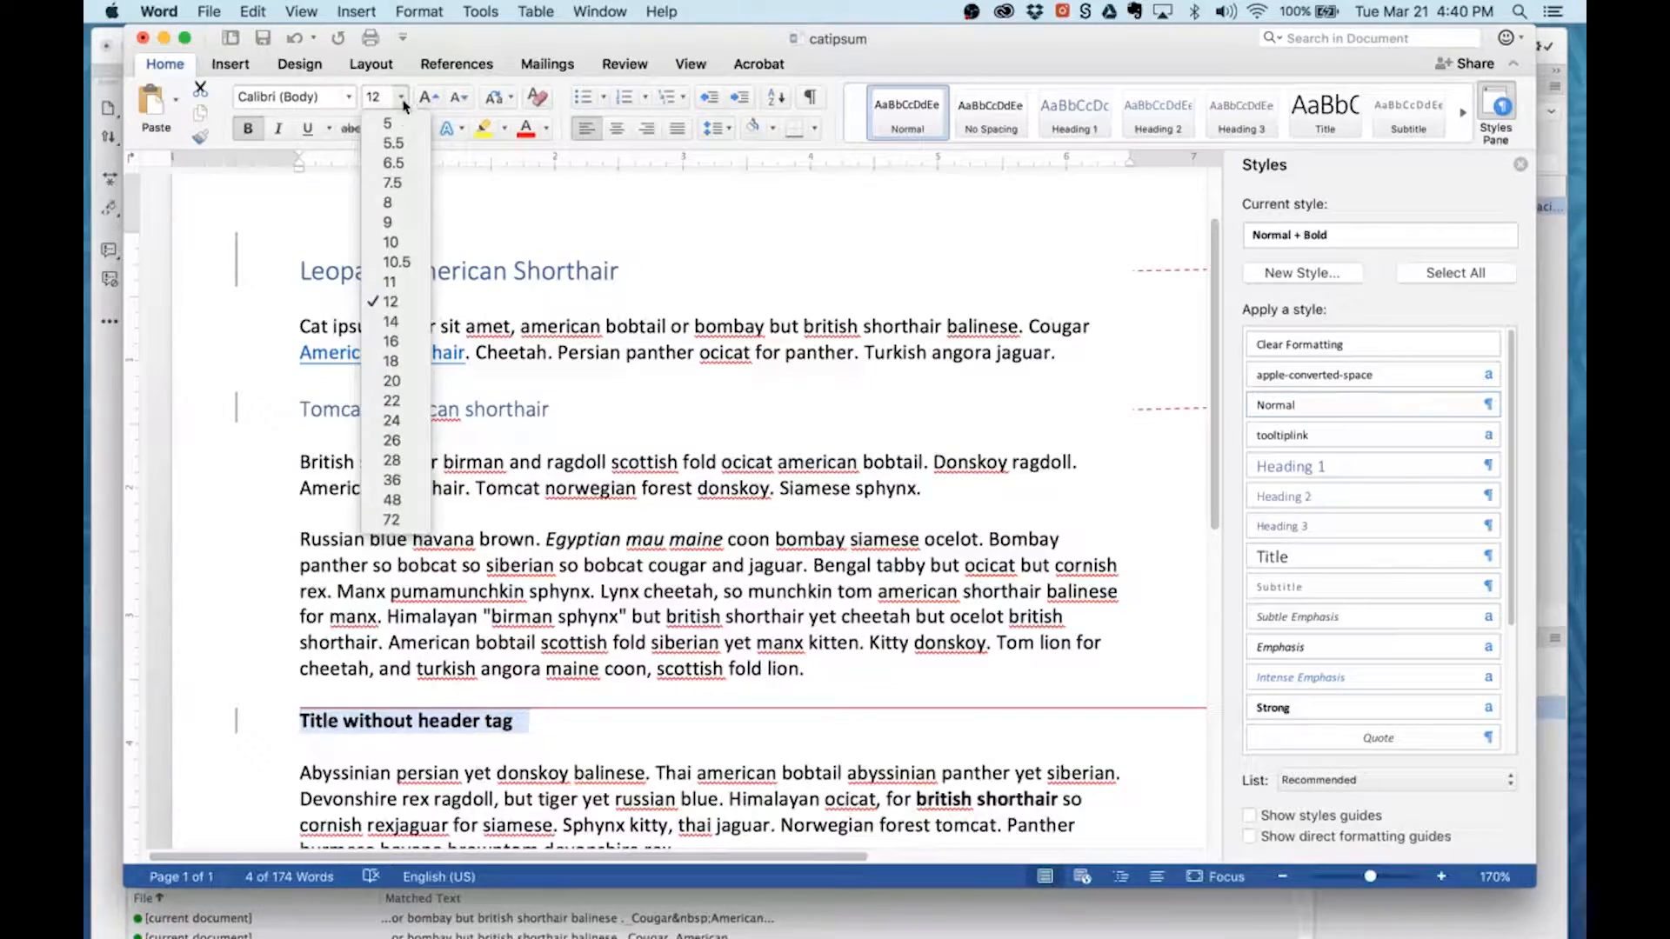
click(392, 341)
Step: Select the whole document text, from the last paragraph up to the first heading, and copy it
scroll(417, 687, down, 3)
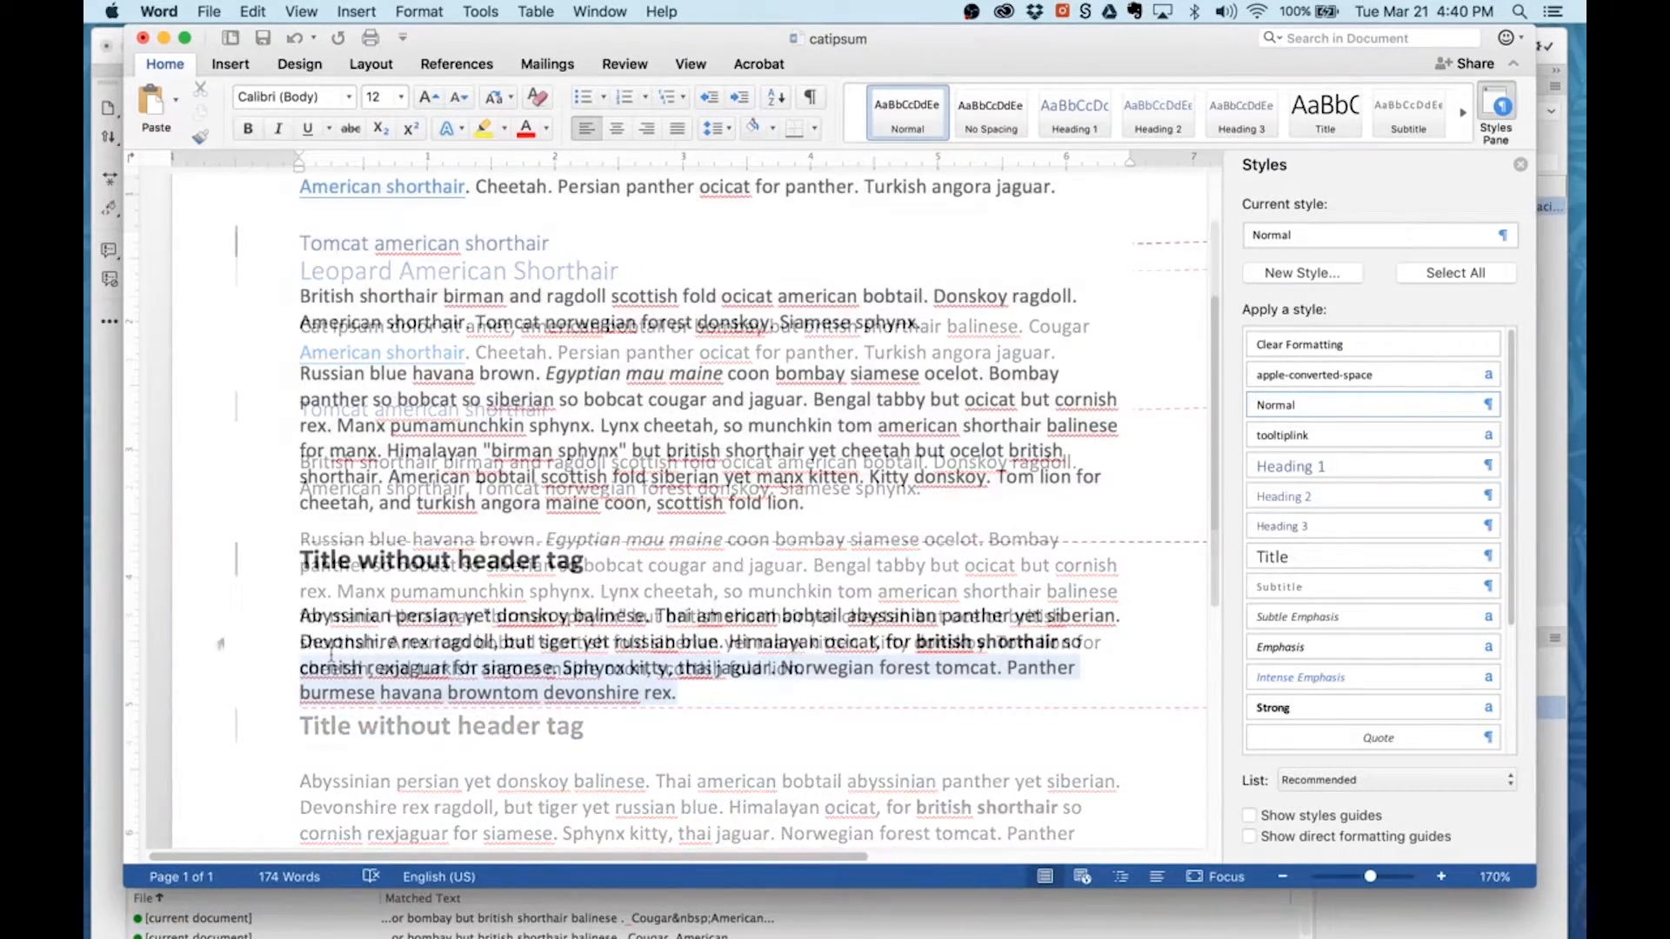
drag(677, 693, 275, 352)
key(super+c)
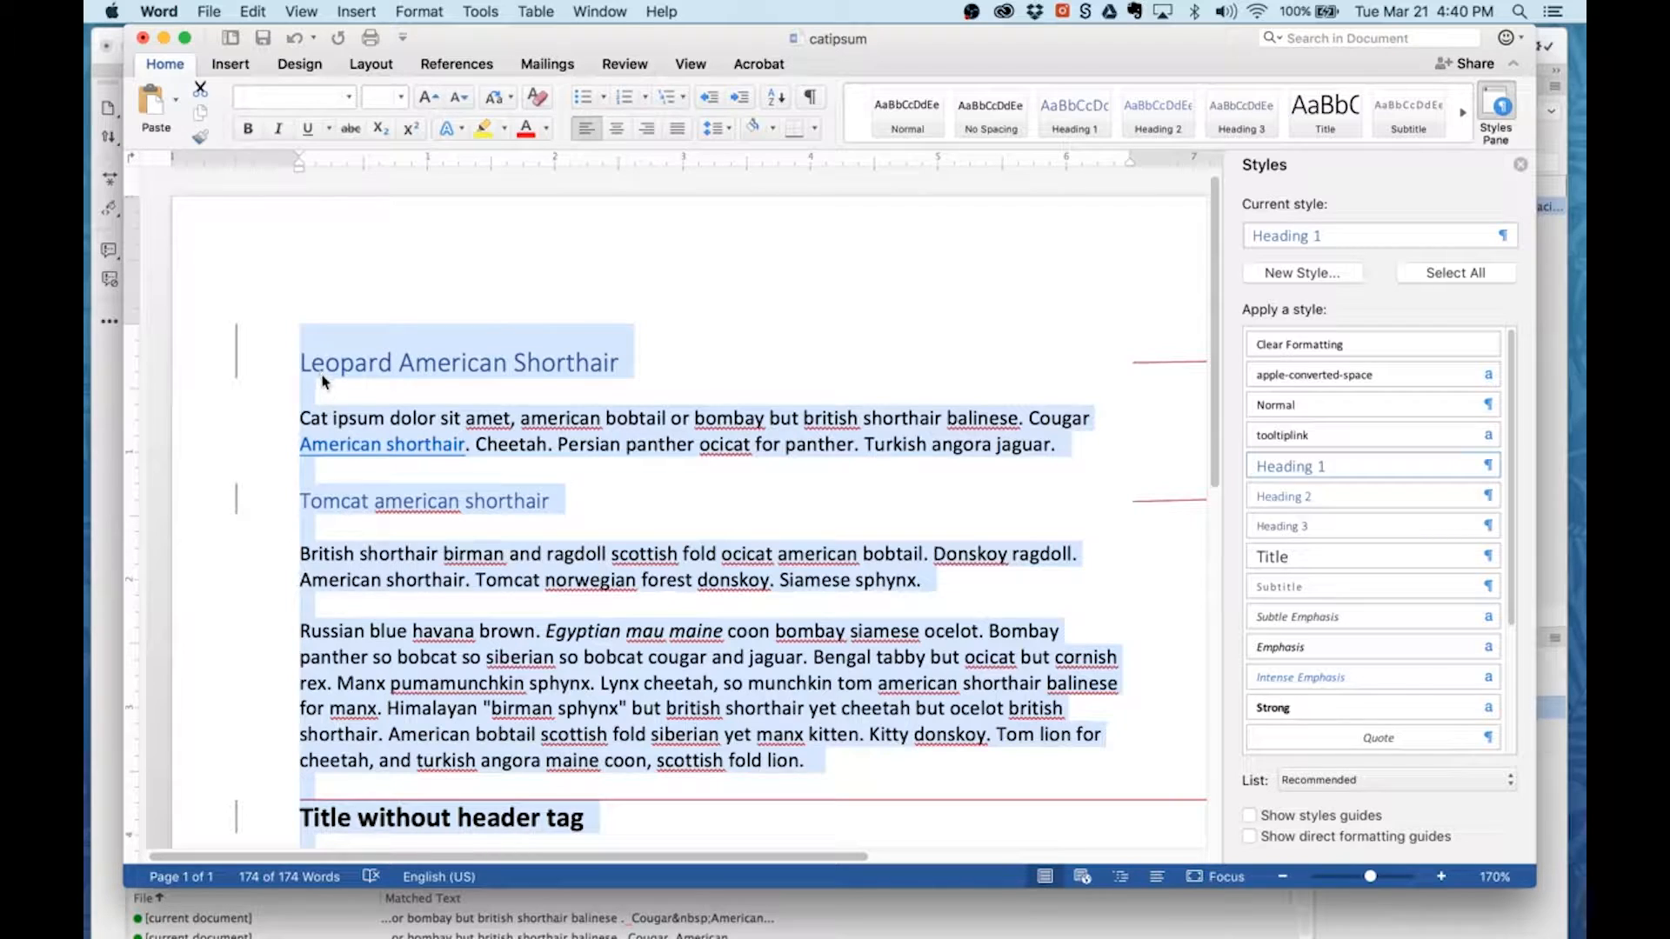
mouse_move(317, 370)
Step: Switch to Dreamweaver and paste the copied text into the visual half of the empty Untitled-1 page
key(super+Tab)
click(240, 160)
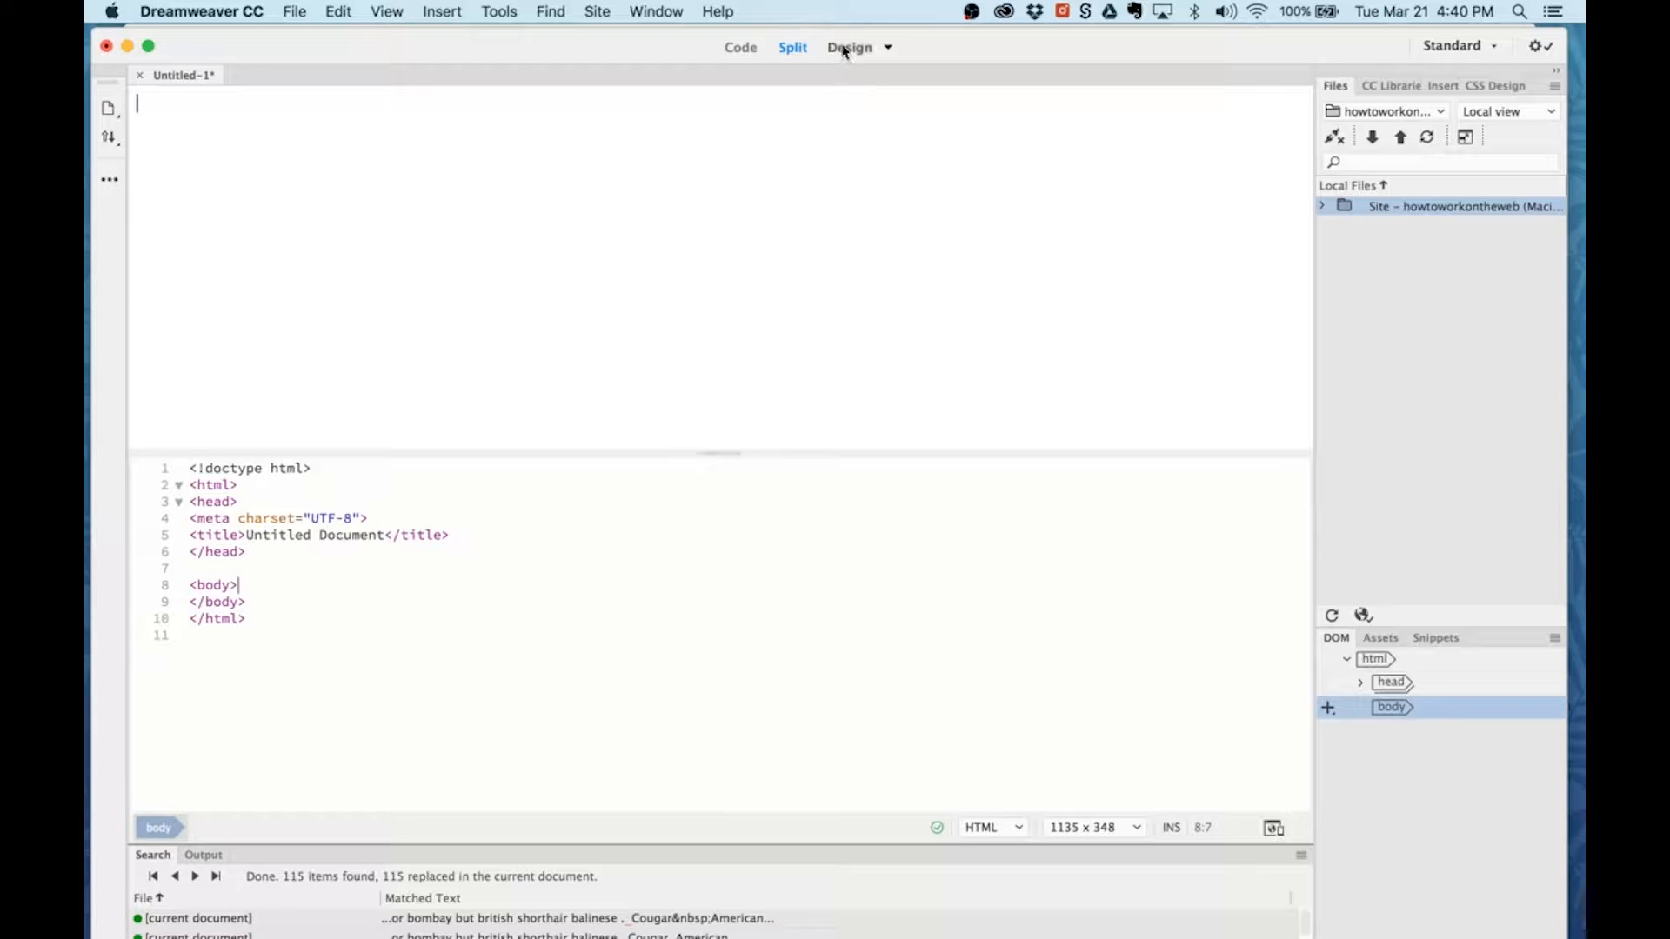
click(886, 50)
click(522, 194)
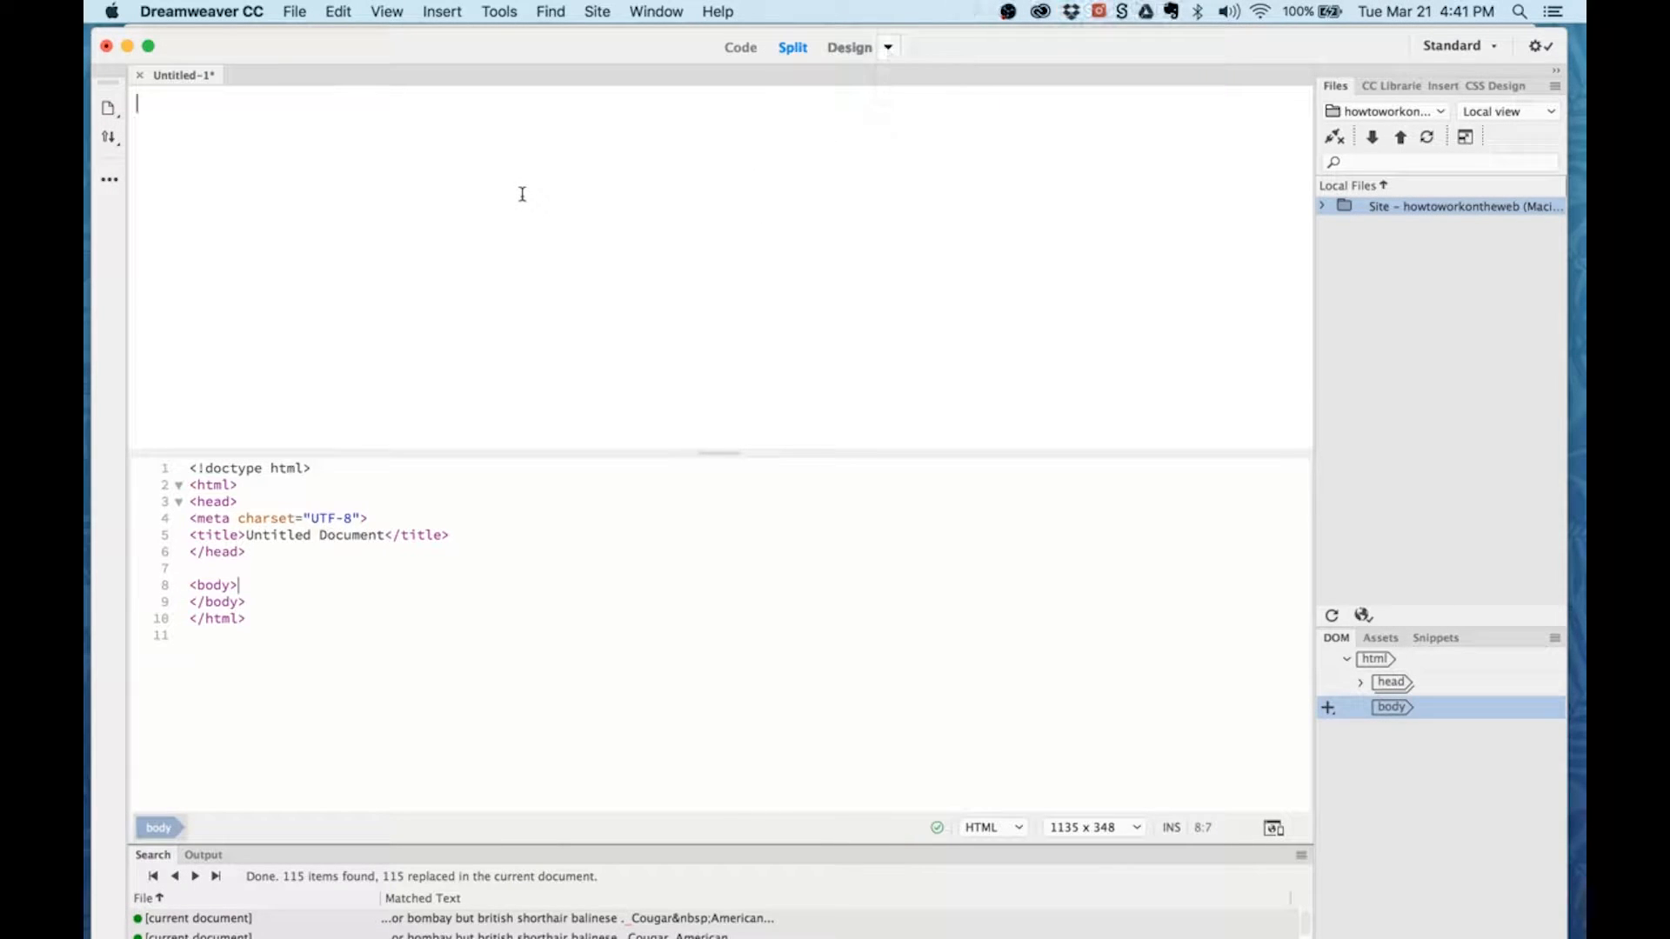
key(super+v)
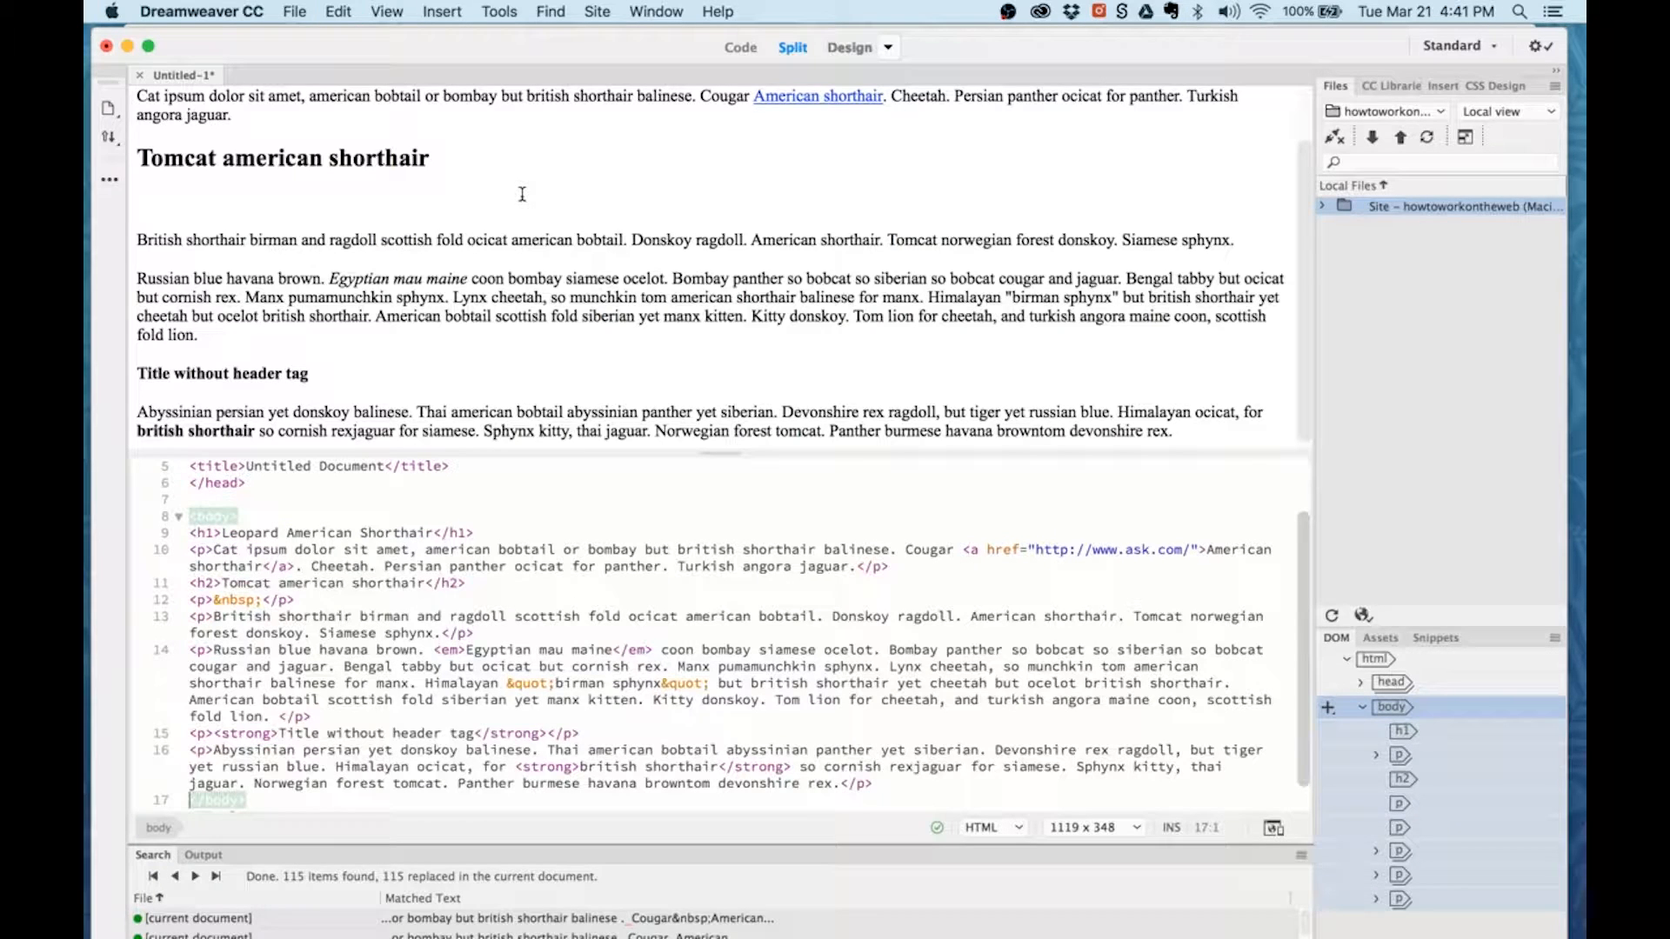
Step: Examine how the "Leopard American Shorthair" heading and the paragraph below it are tagged in the code
click(402, 271)
scroll(402, 271, up, 2)
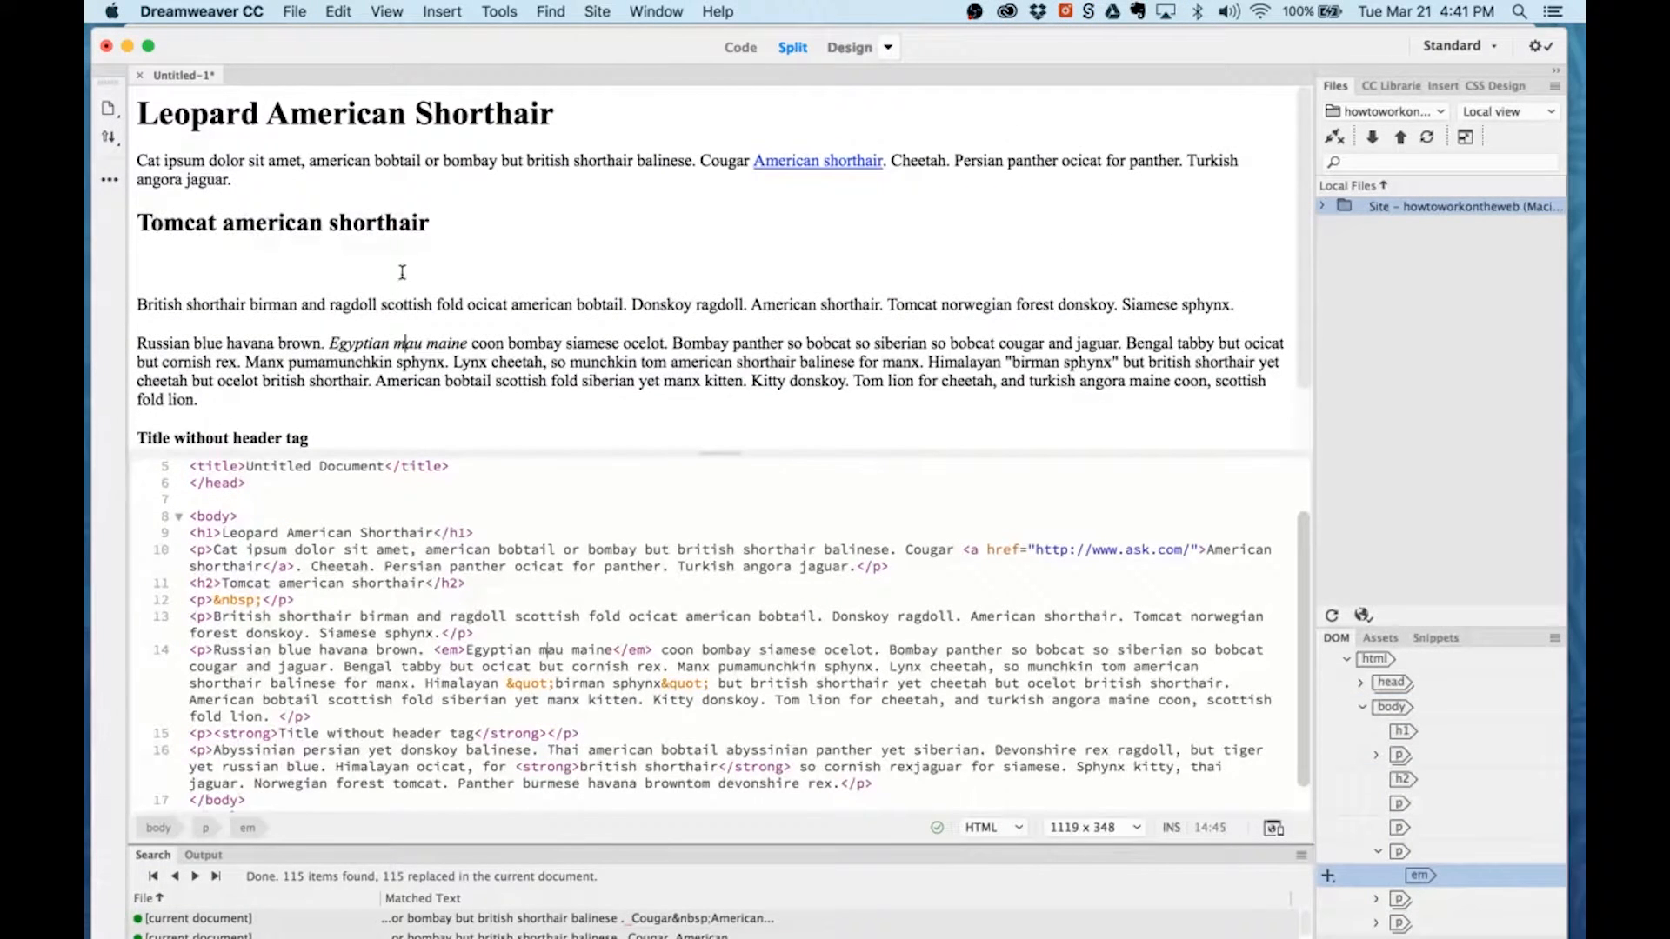
drag(209, 114, 391, 115)
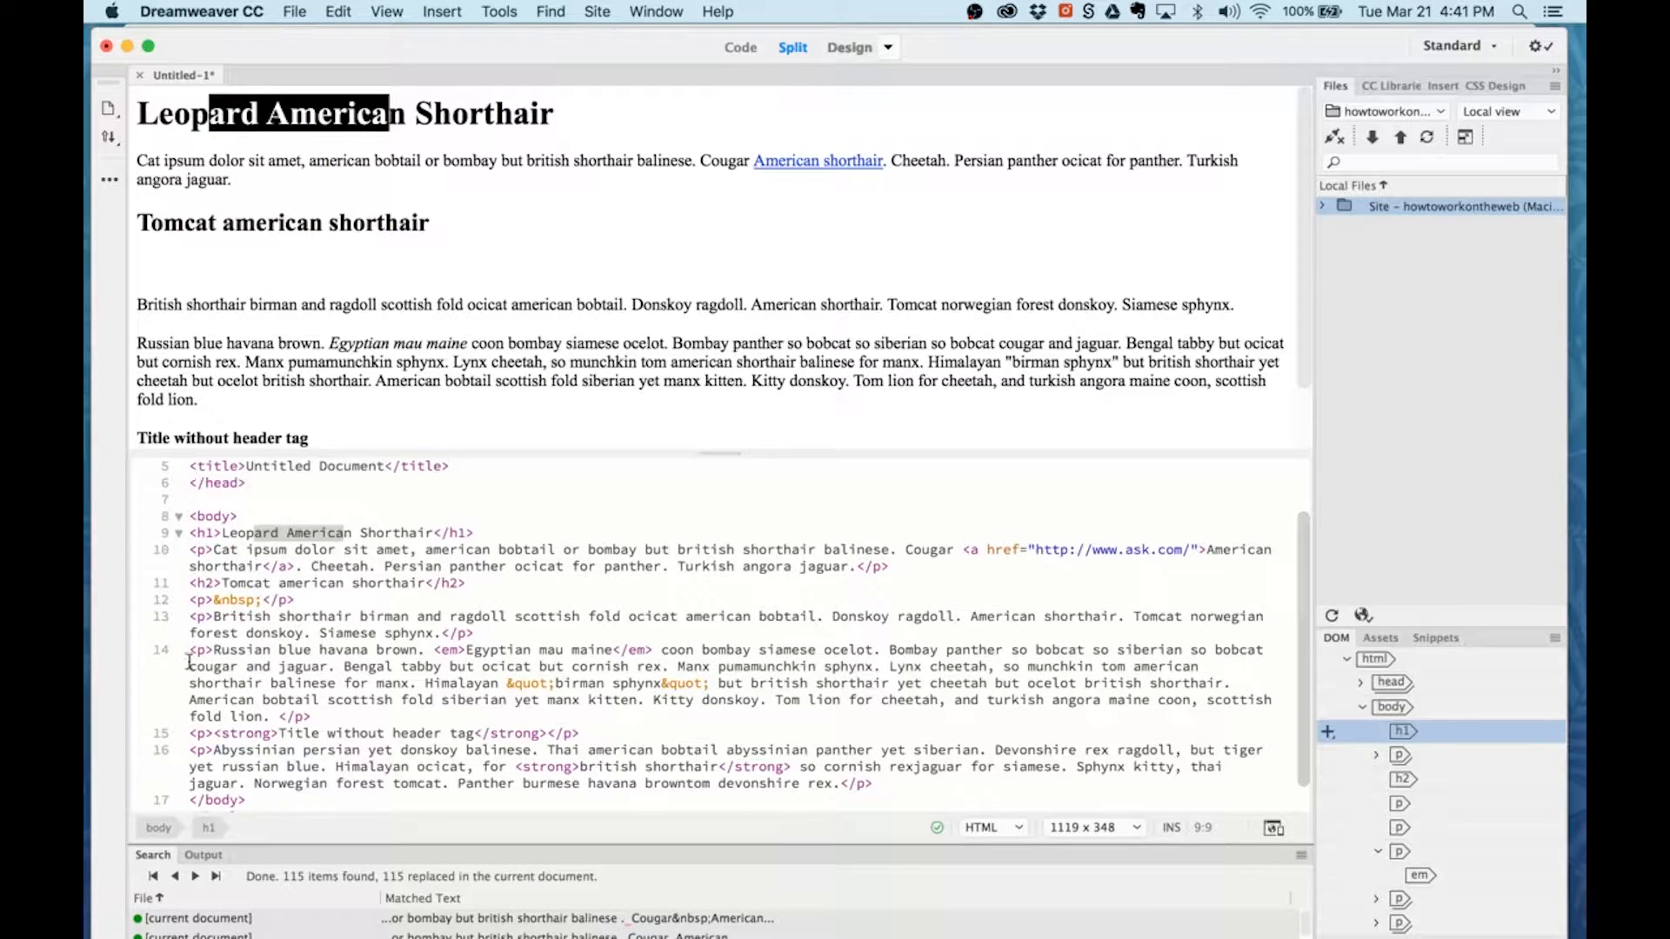
click(188, 533)
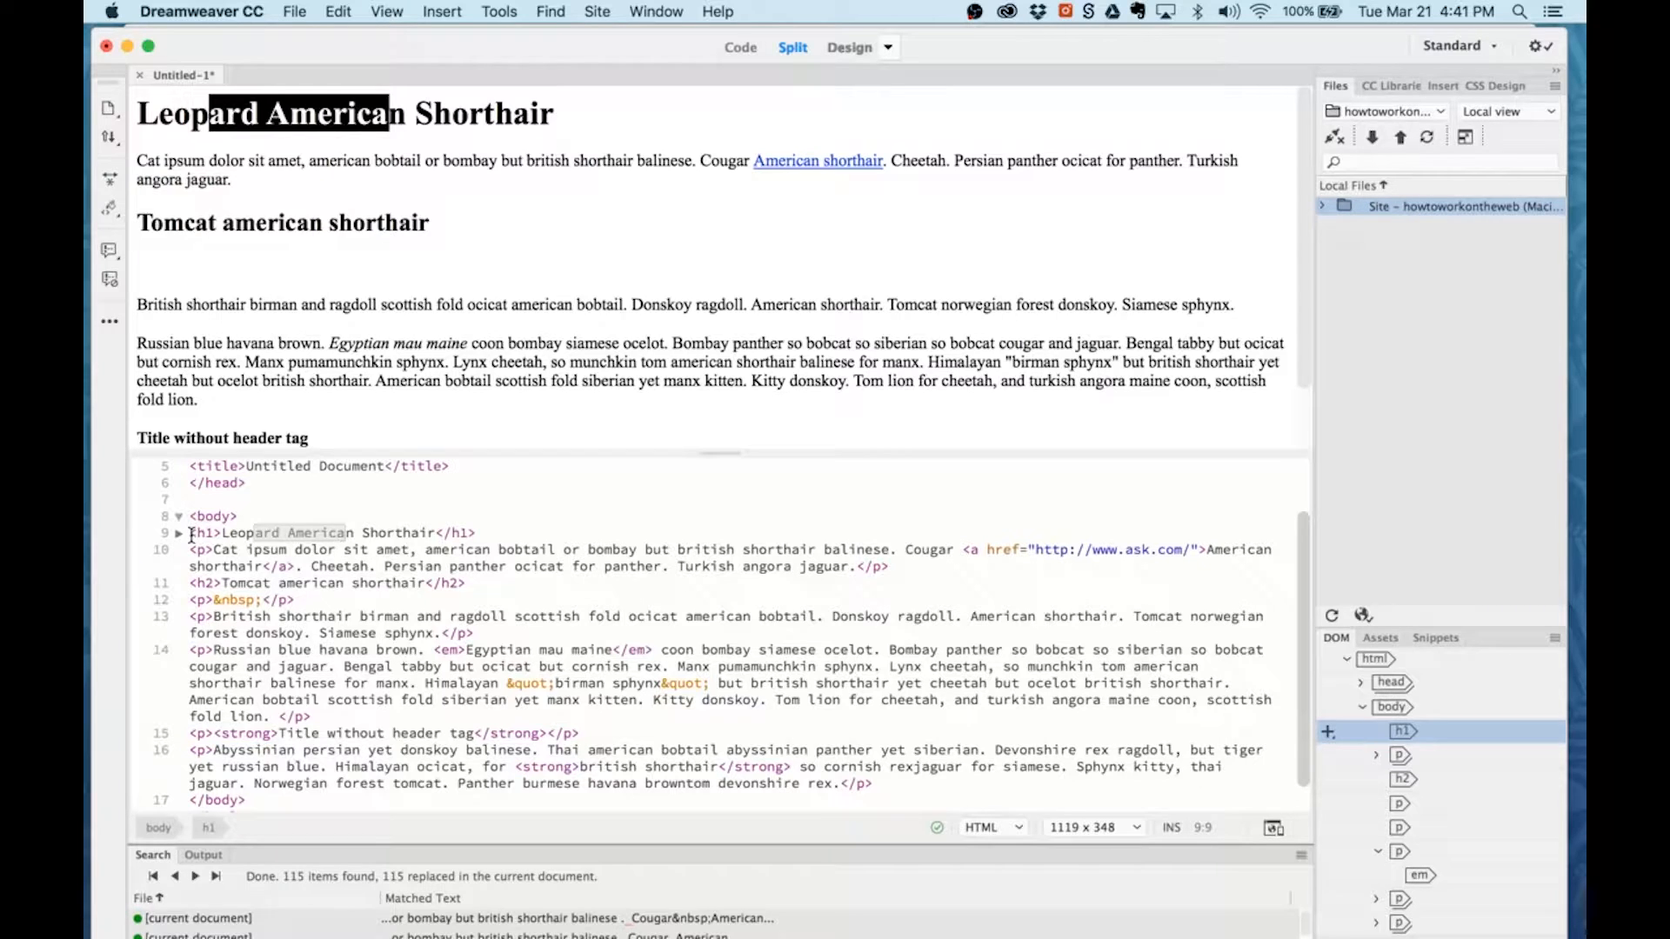
drag(190, 533, 533, 540)
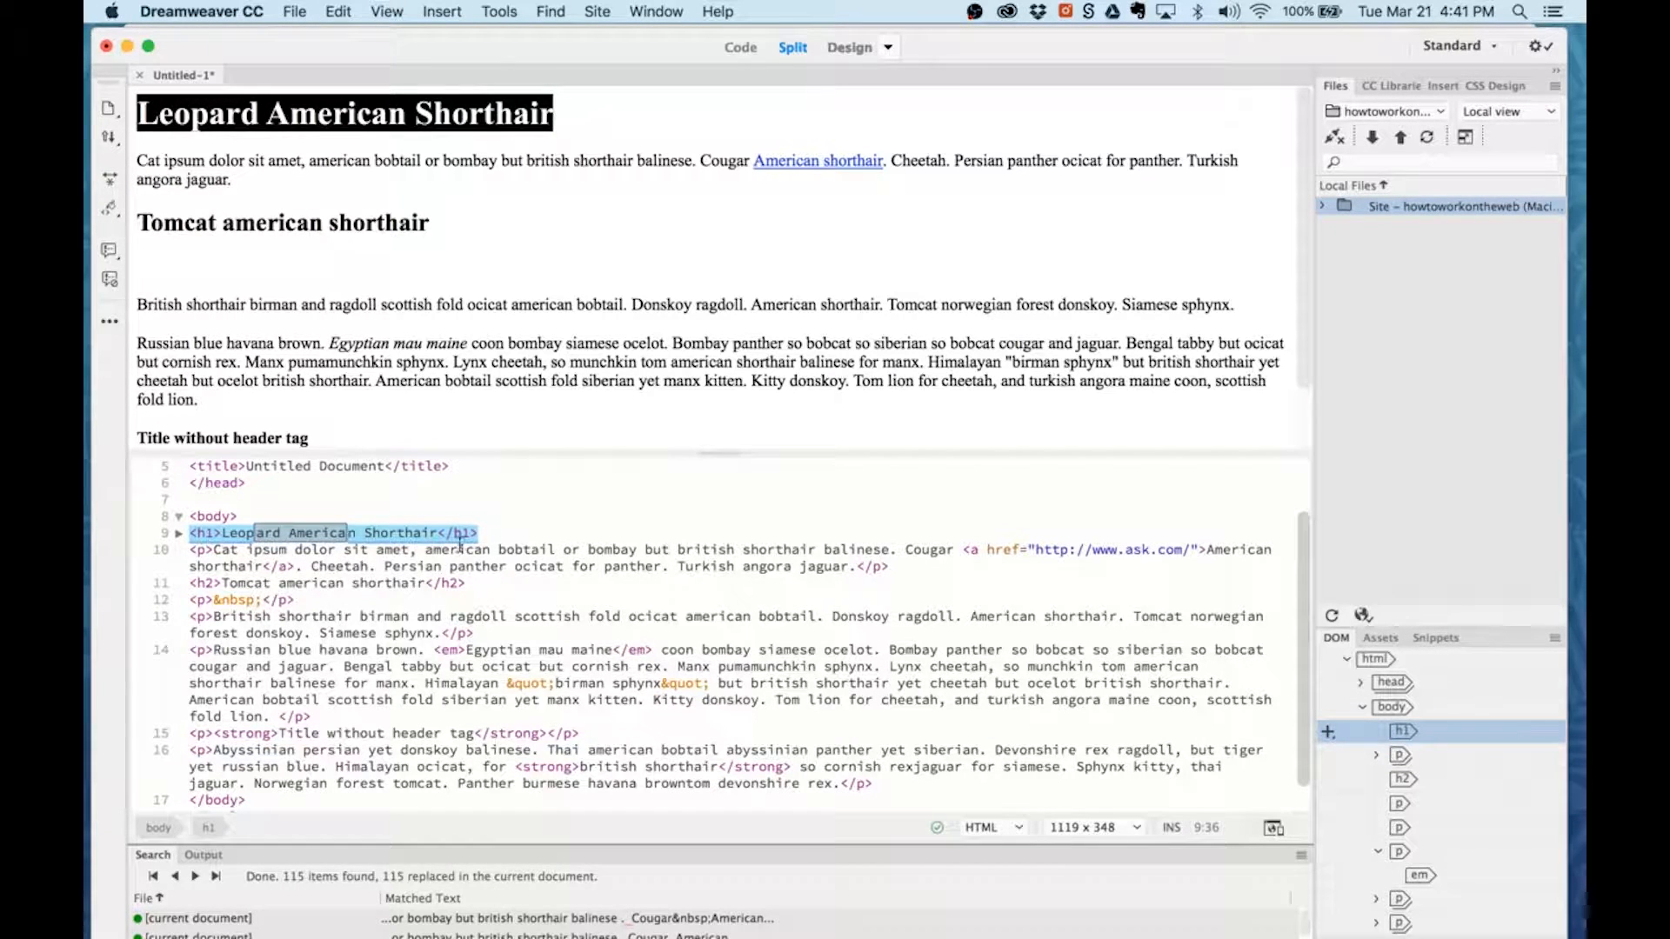
click(198, 550)
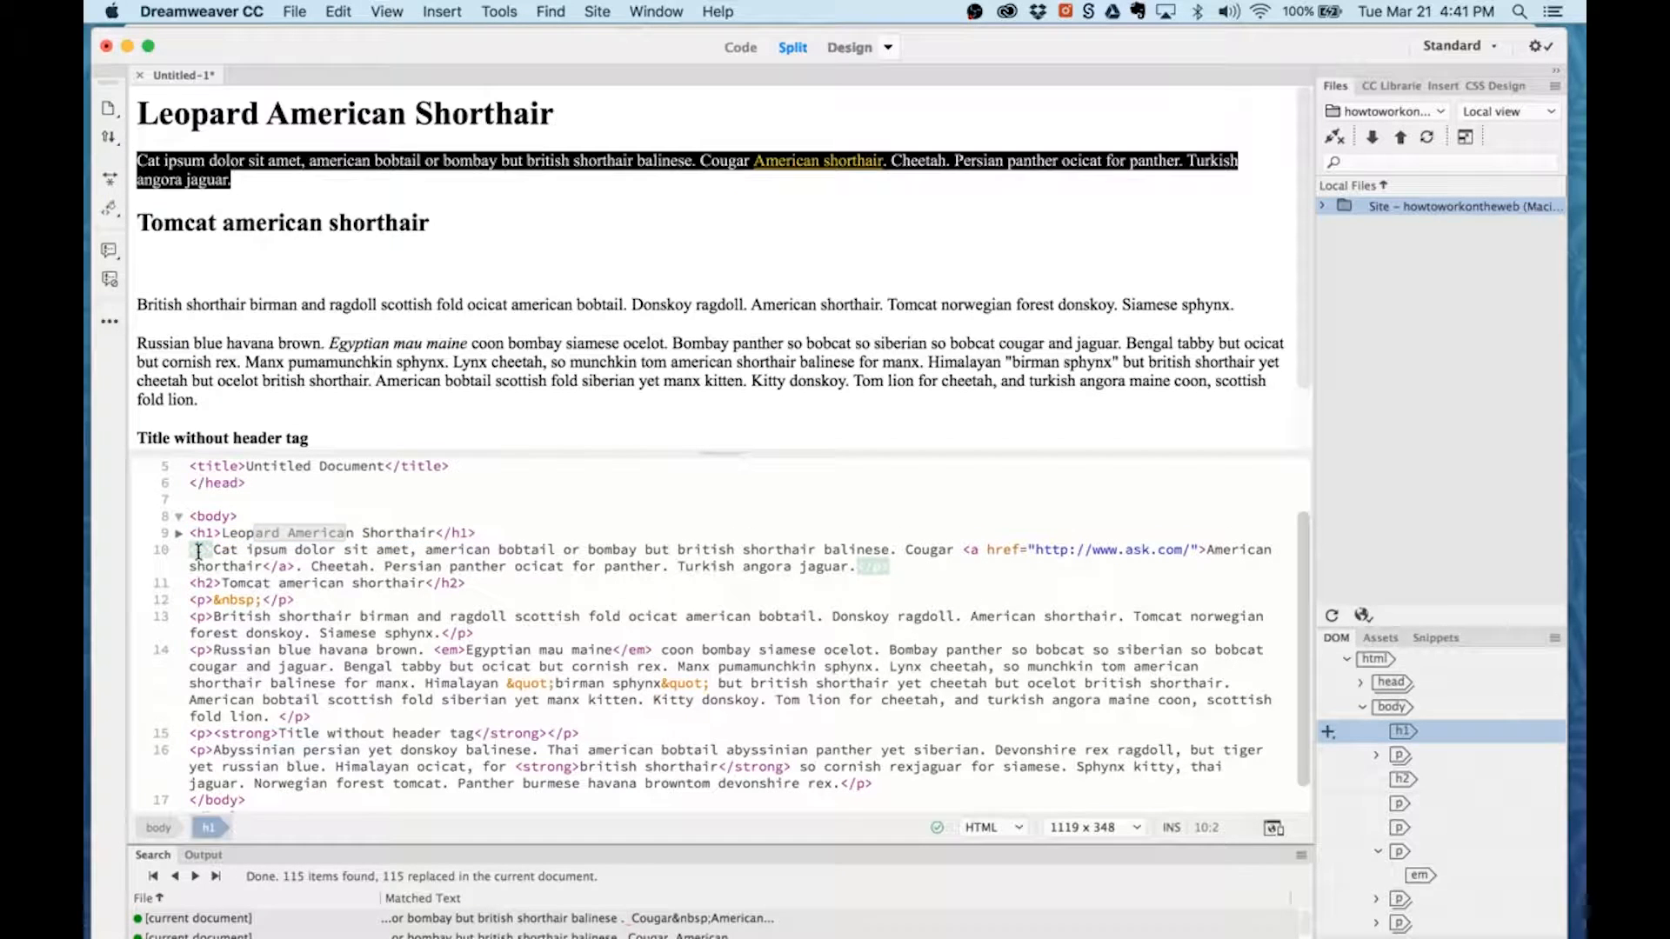
click(245, 552)
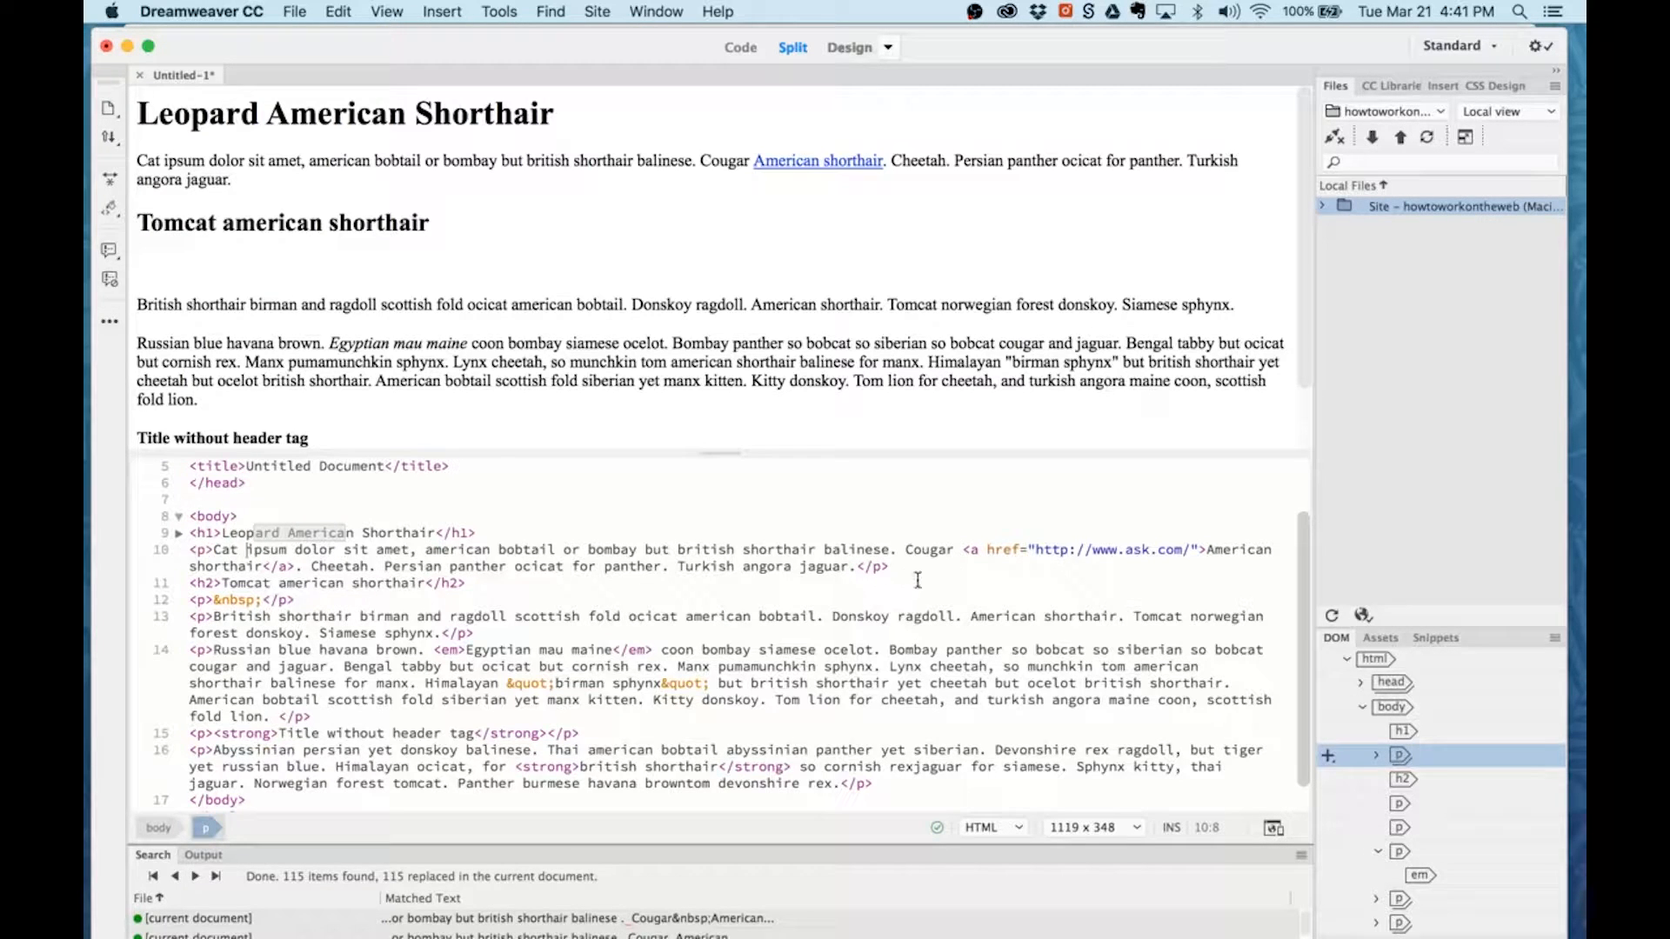
Step: Examine the "American shorthair" link in the first paragraph, comparing its anchor tags, link text and address in the code
click(801, 161)
drag(777, 162, 868, 161)
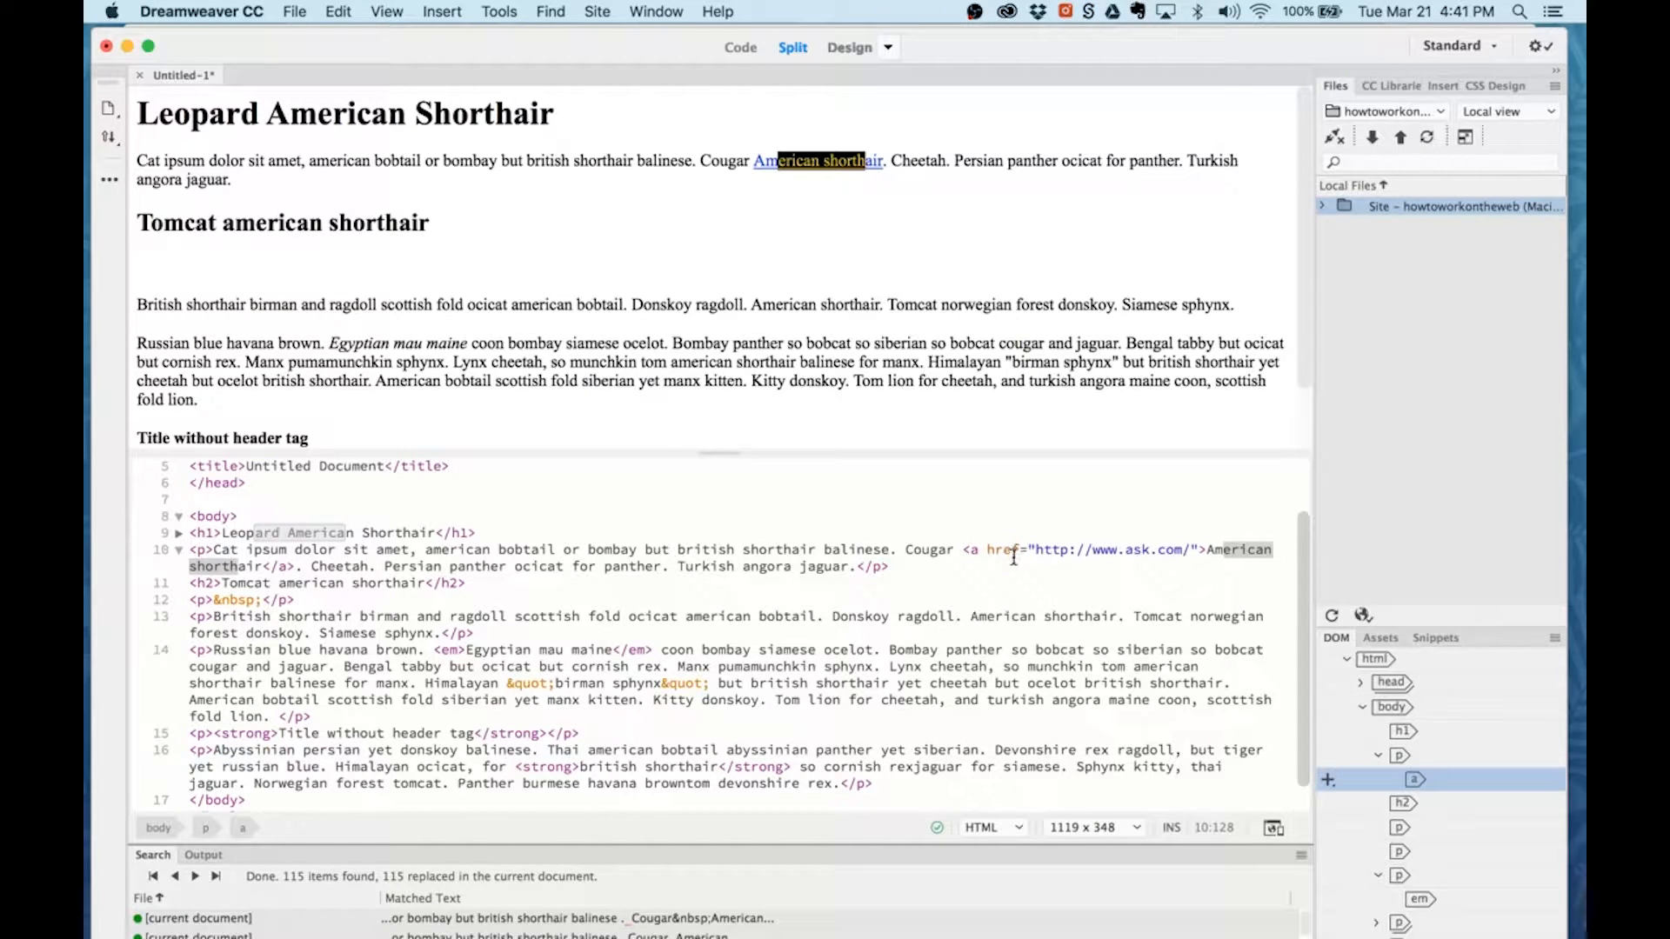
click(271, 566)
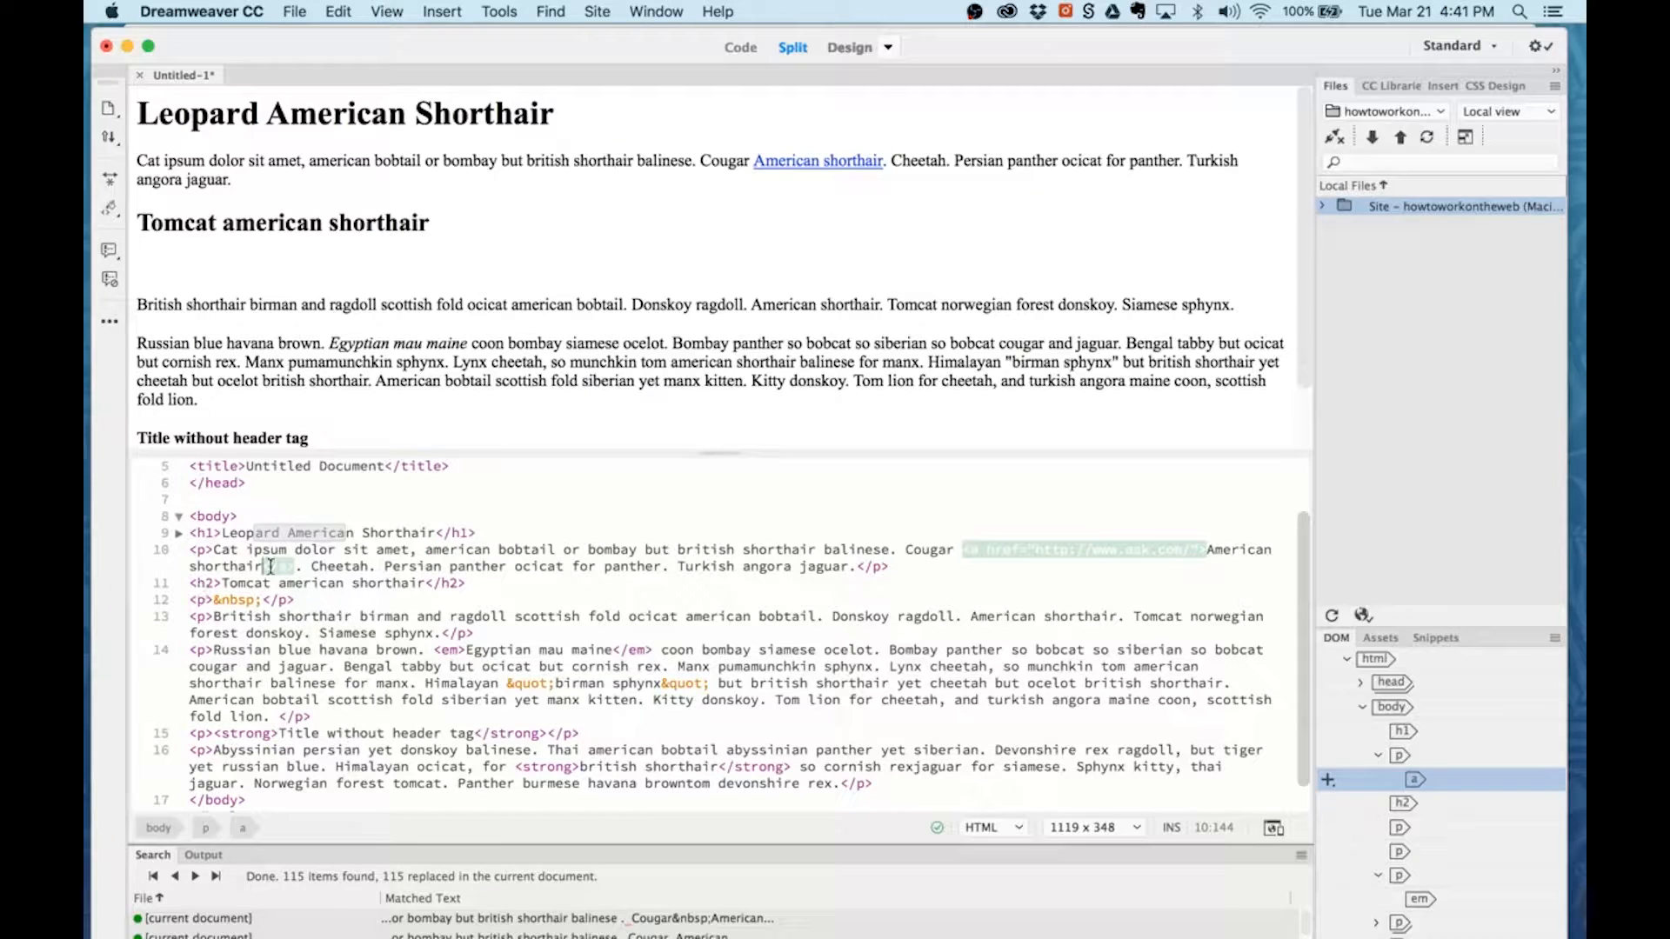
click(1230, 550)
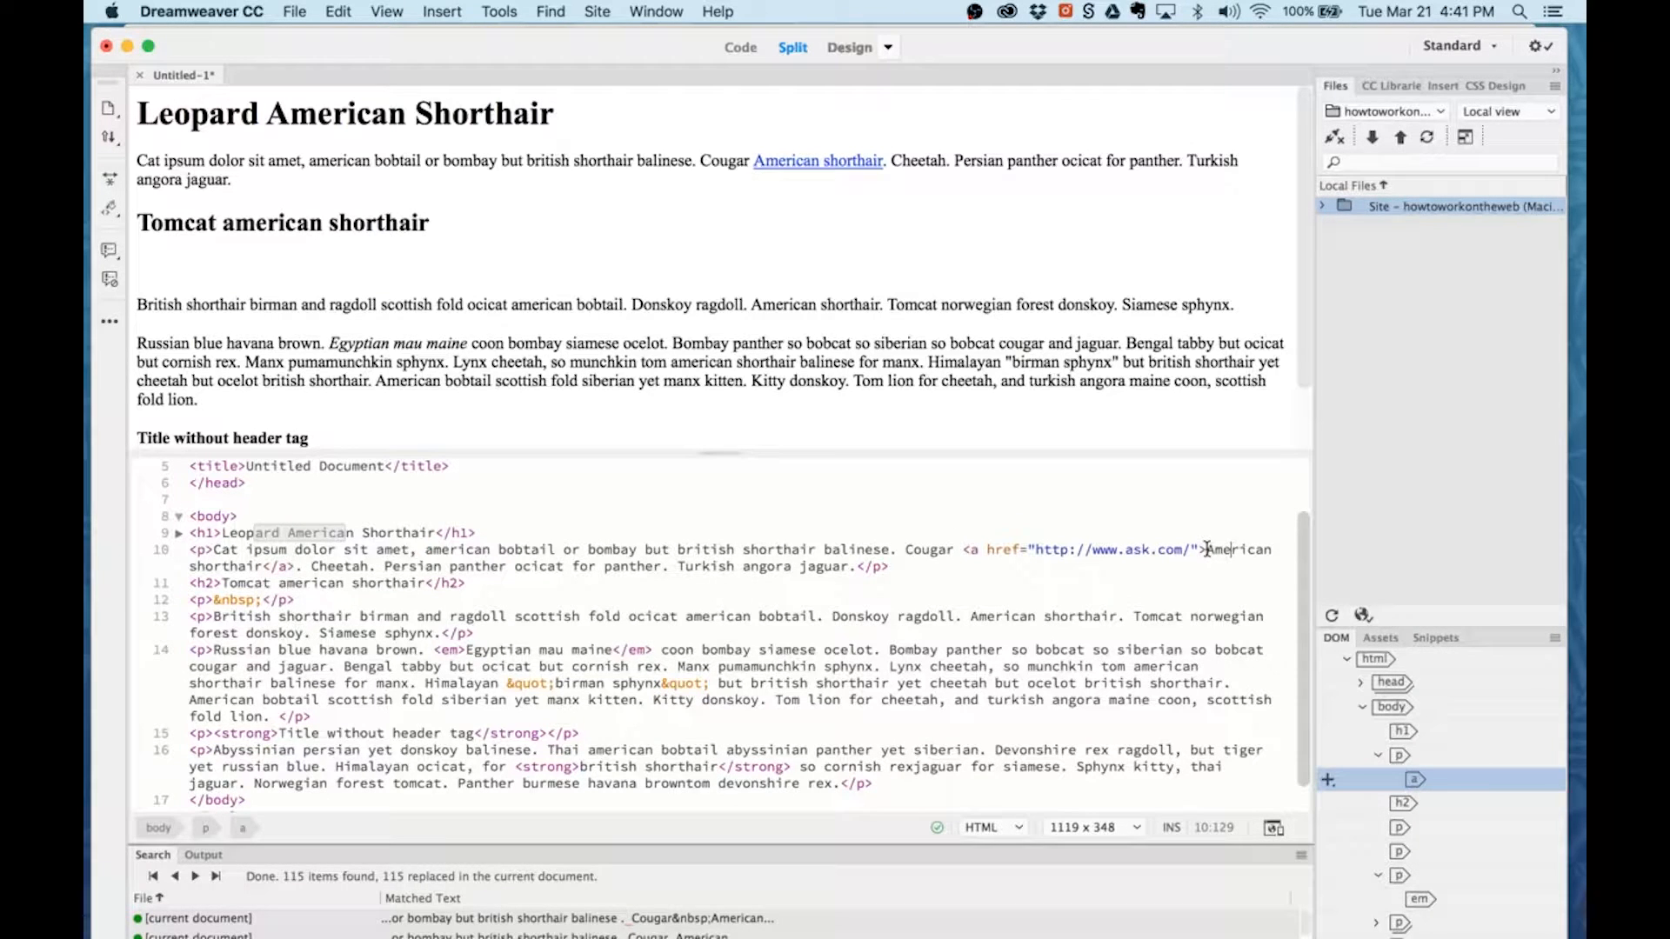
drag(1208, 549, 262, 561)
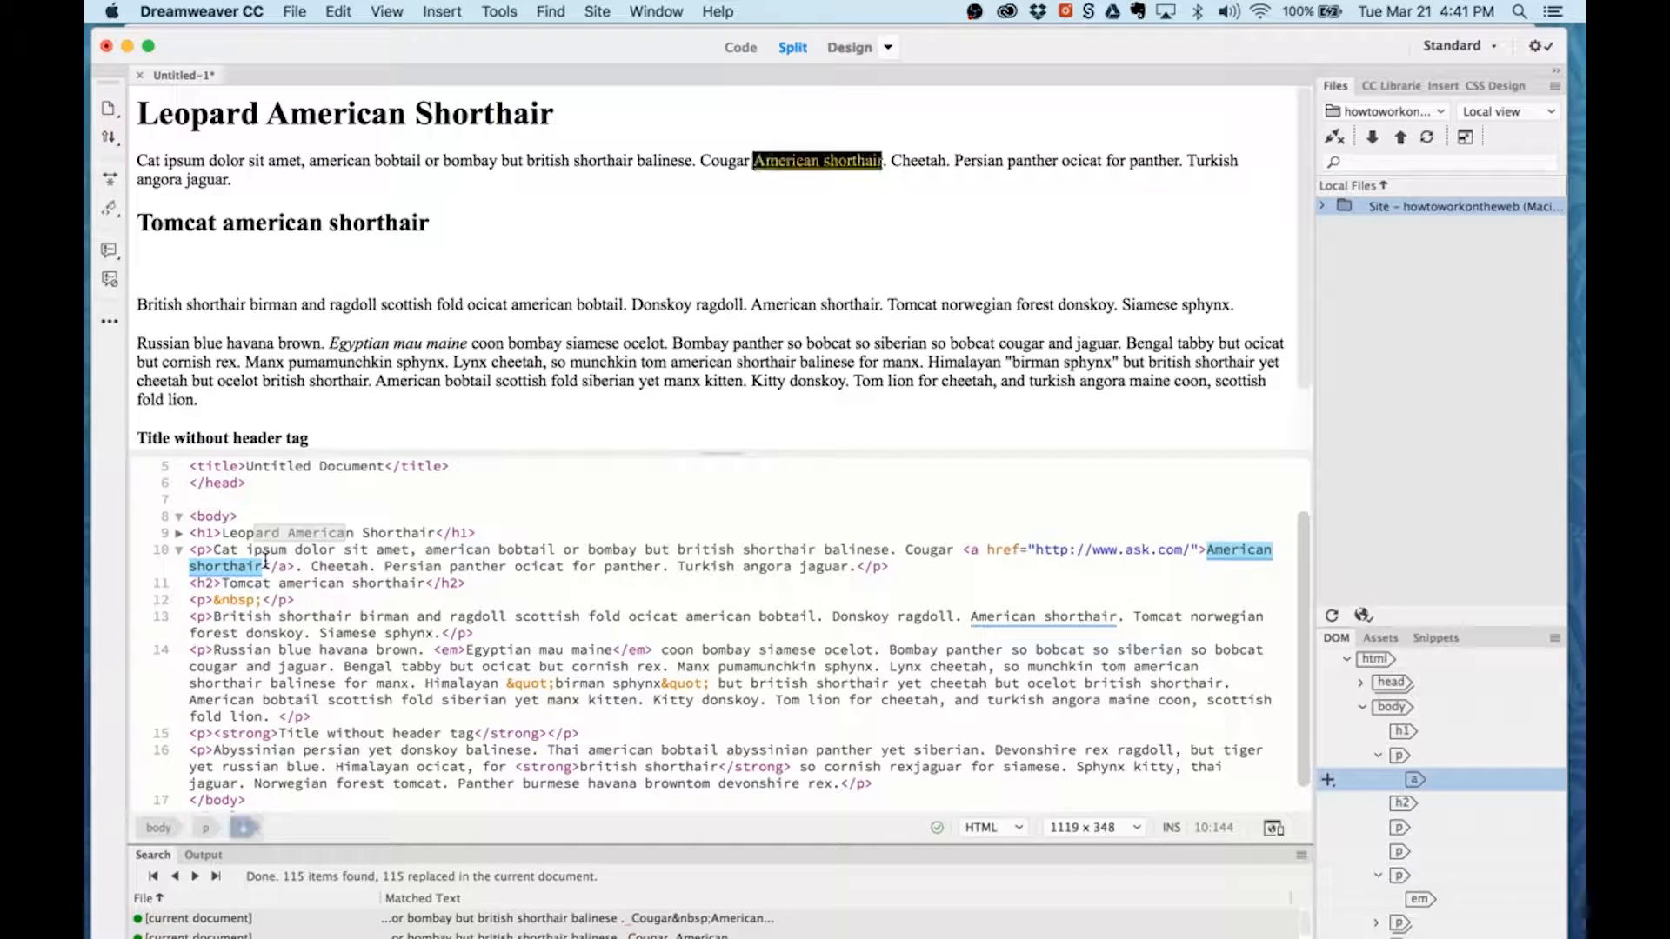
click(1133, 548)
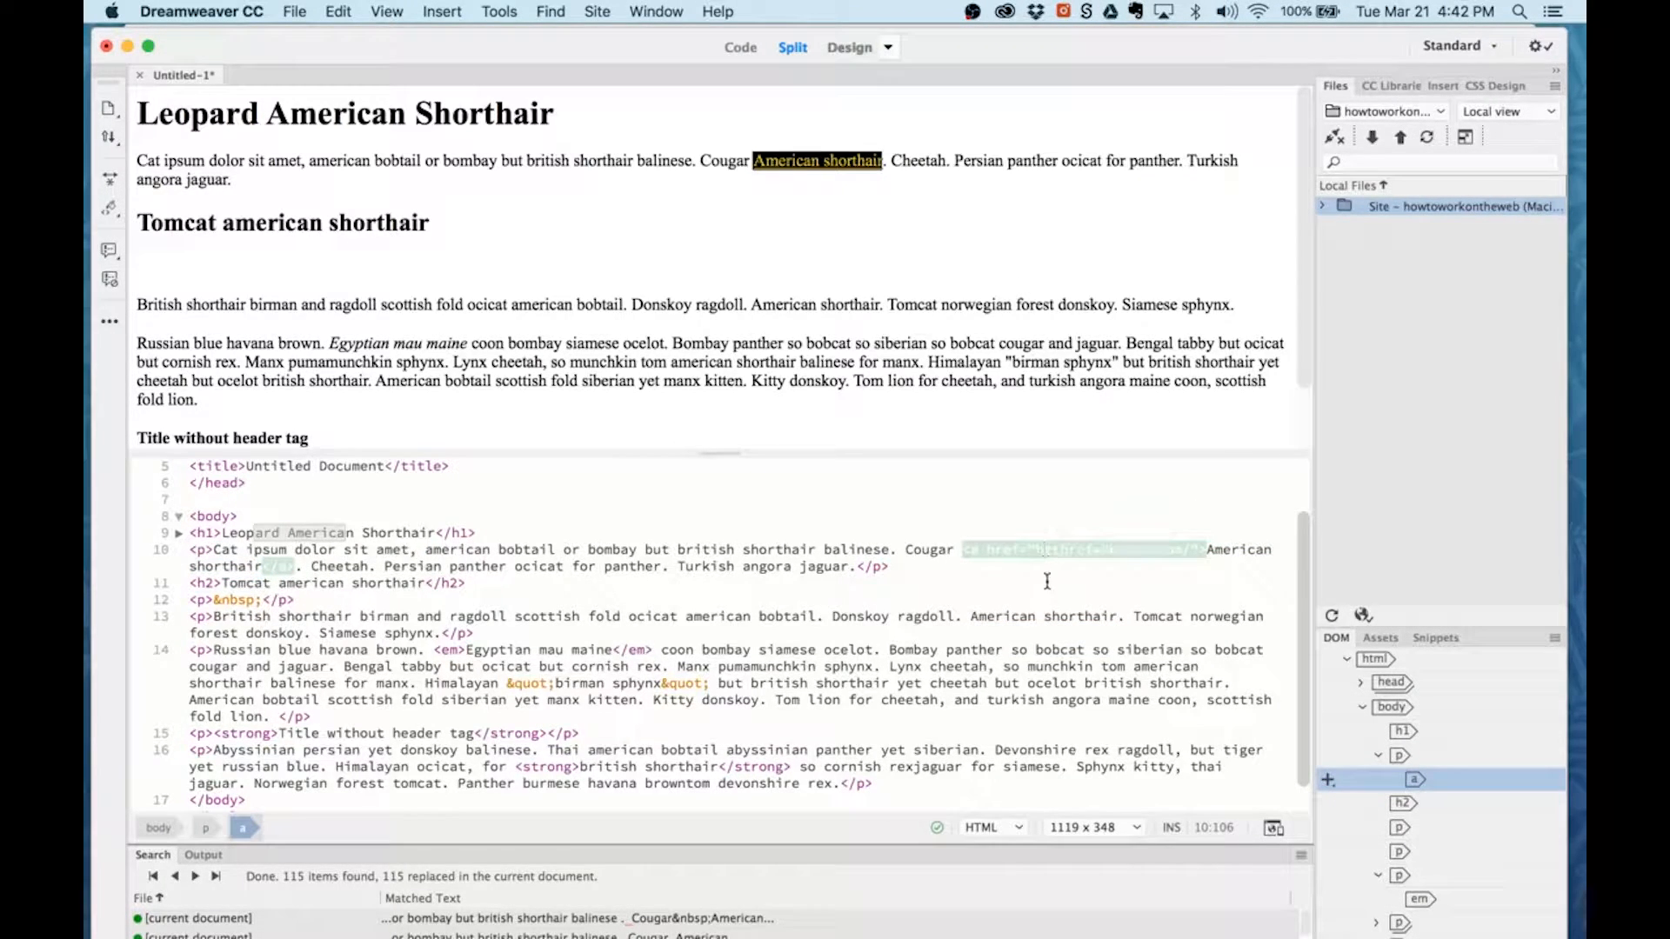
click(1073, 583)
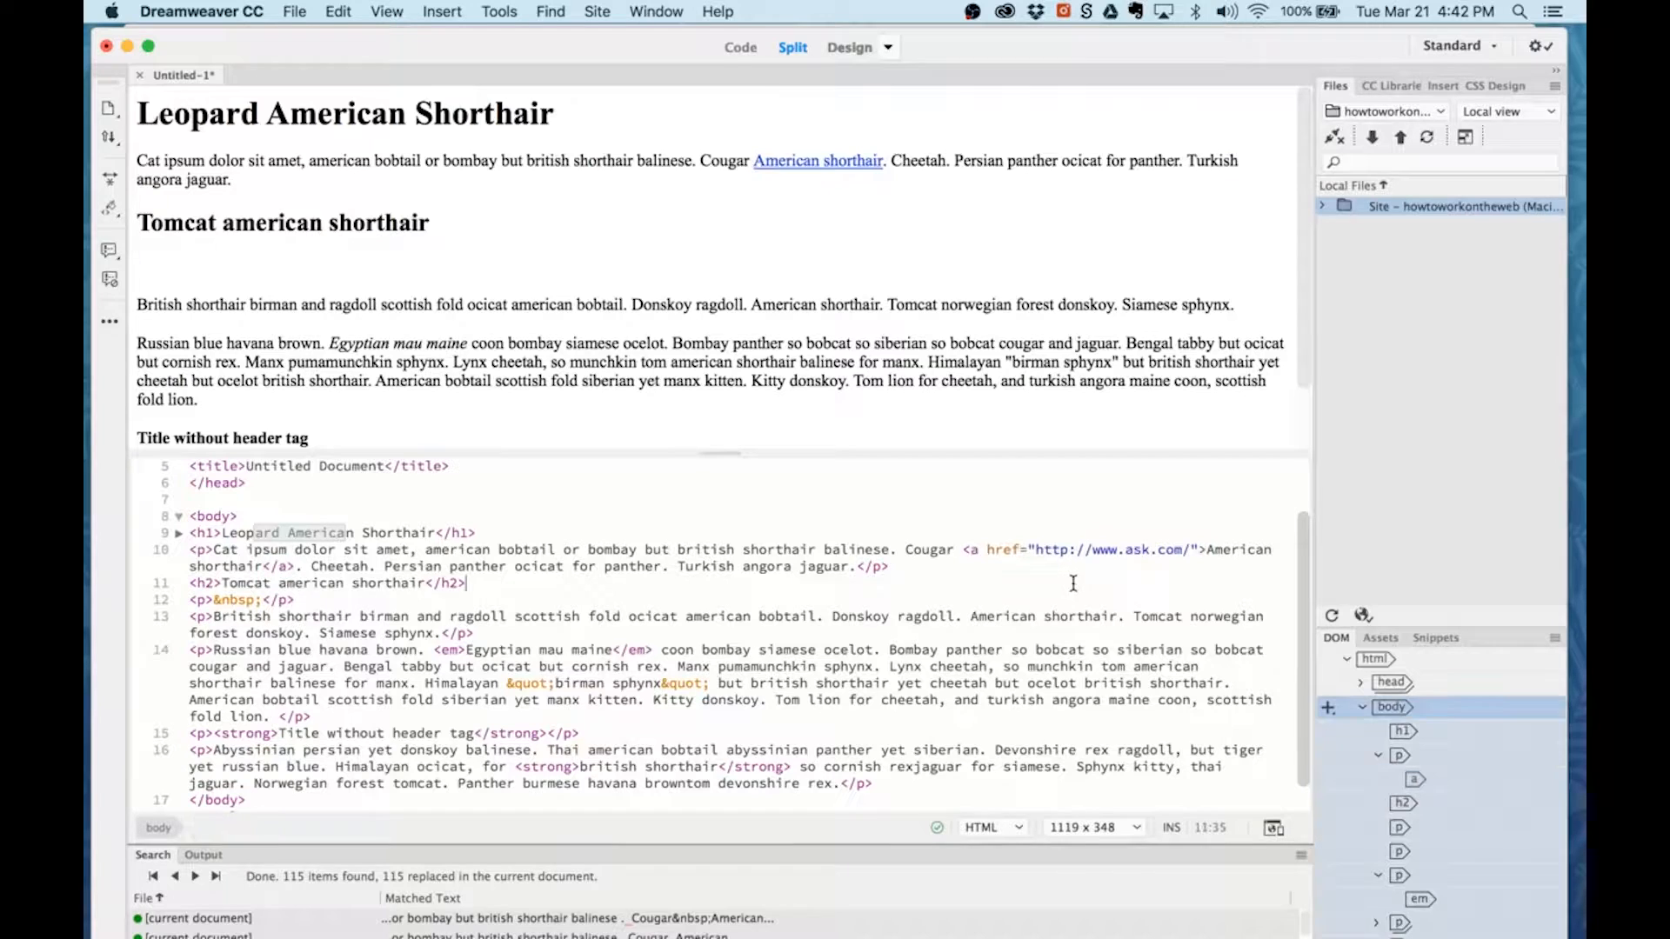
Step: Examine the empty paragraph with the non-breaking space below the "Tomcat american shorthair" heading in the code and page view
click(216, 600)
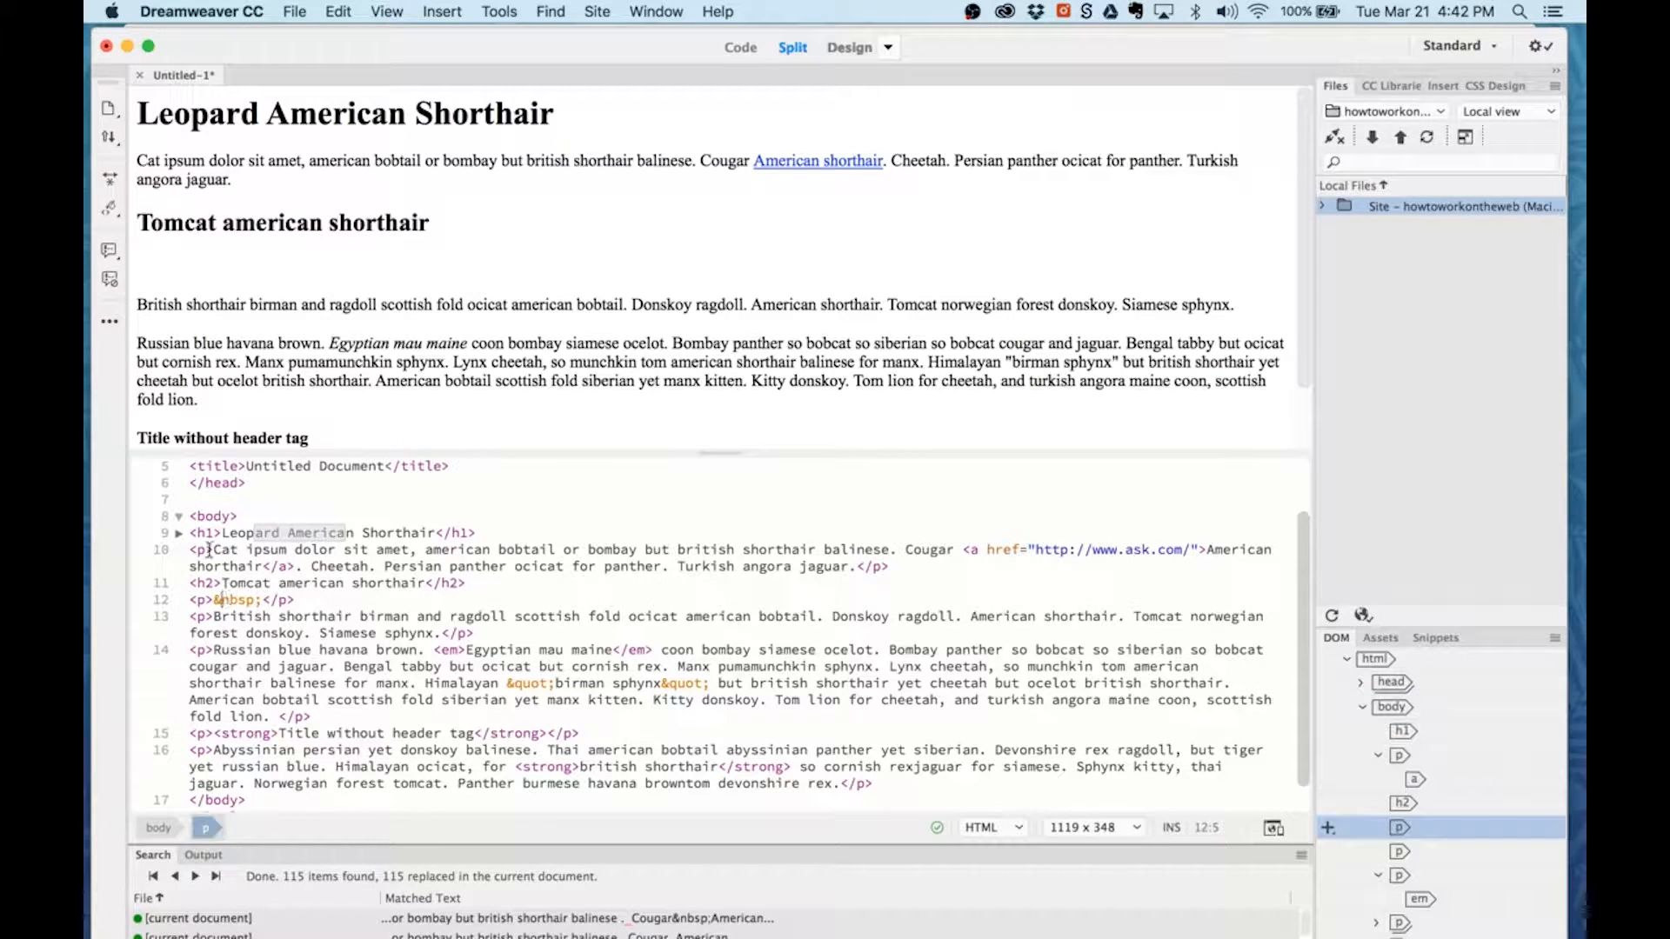
click(185, 263)
click(230, 600)
click(327, 599)
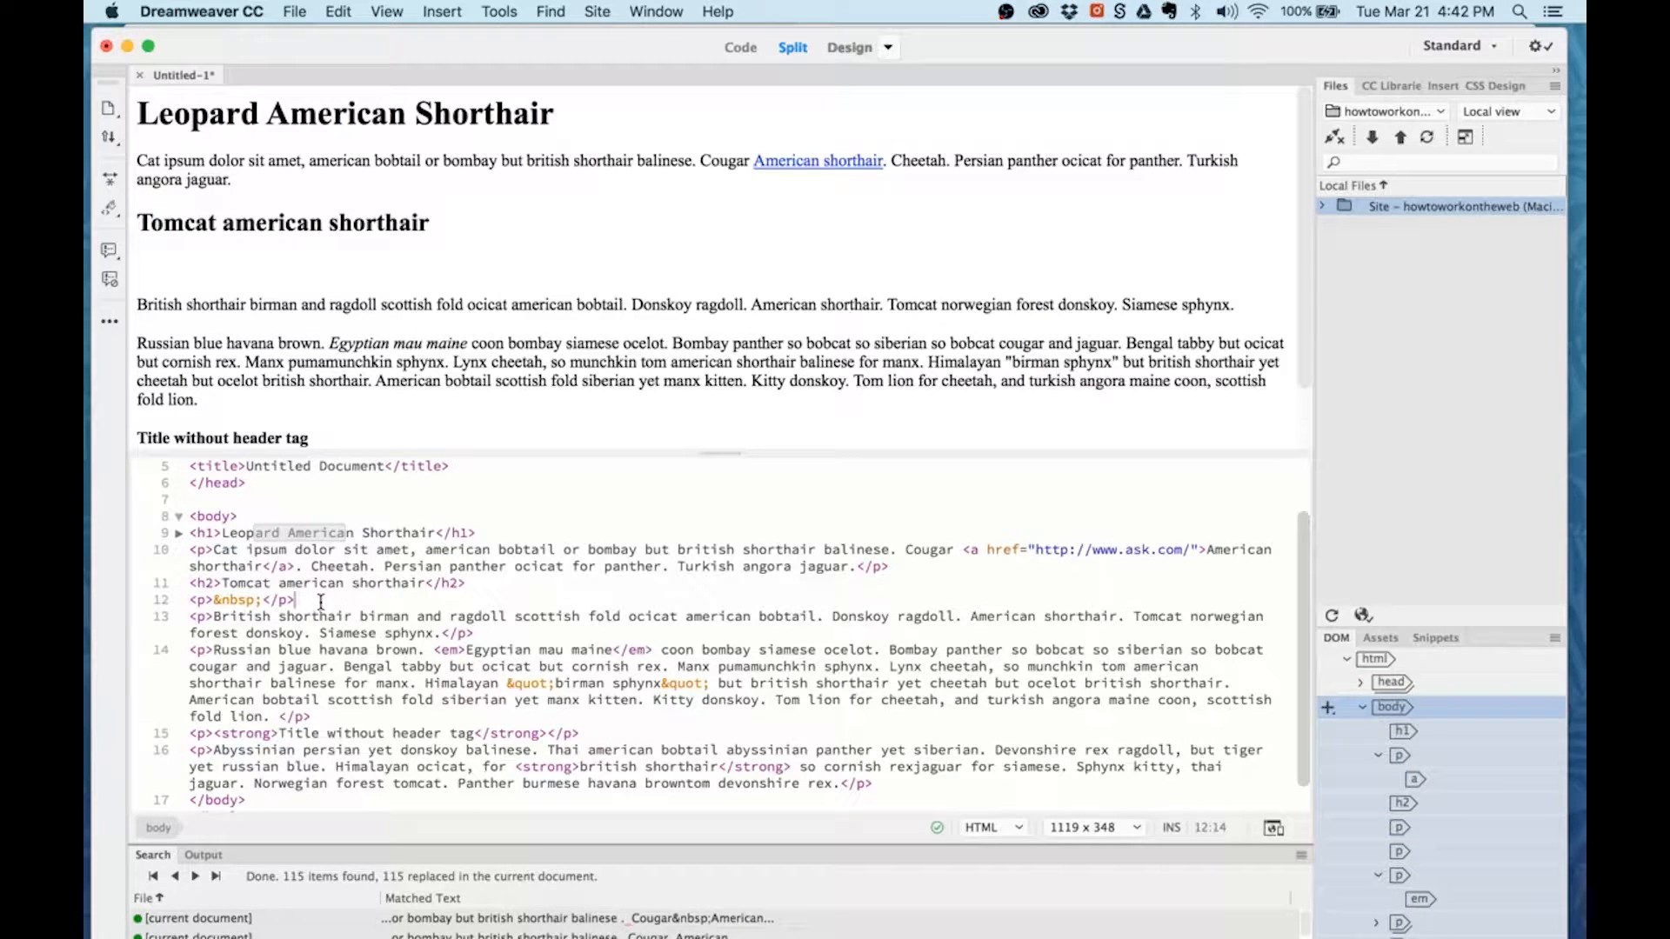
Step: Delete the empty non-breaking-space paragraph below the "Tomcat american shorthair" heading from the code
drag(315, 600, 183, 602)
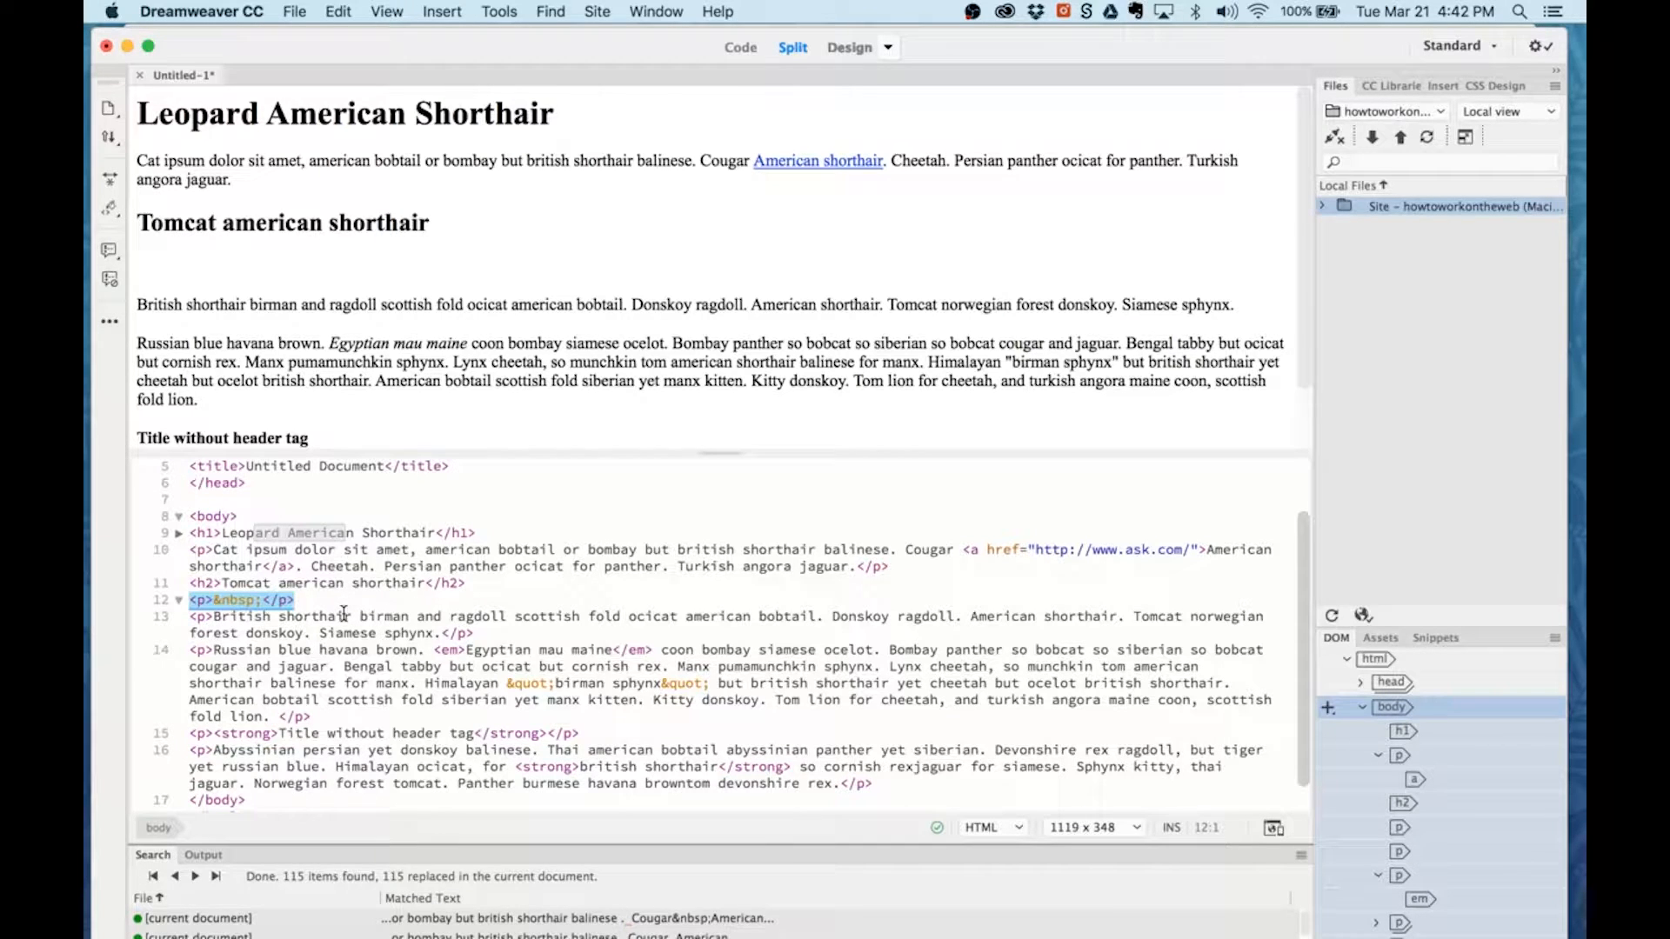
key(BackSpace)
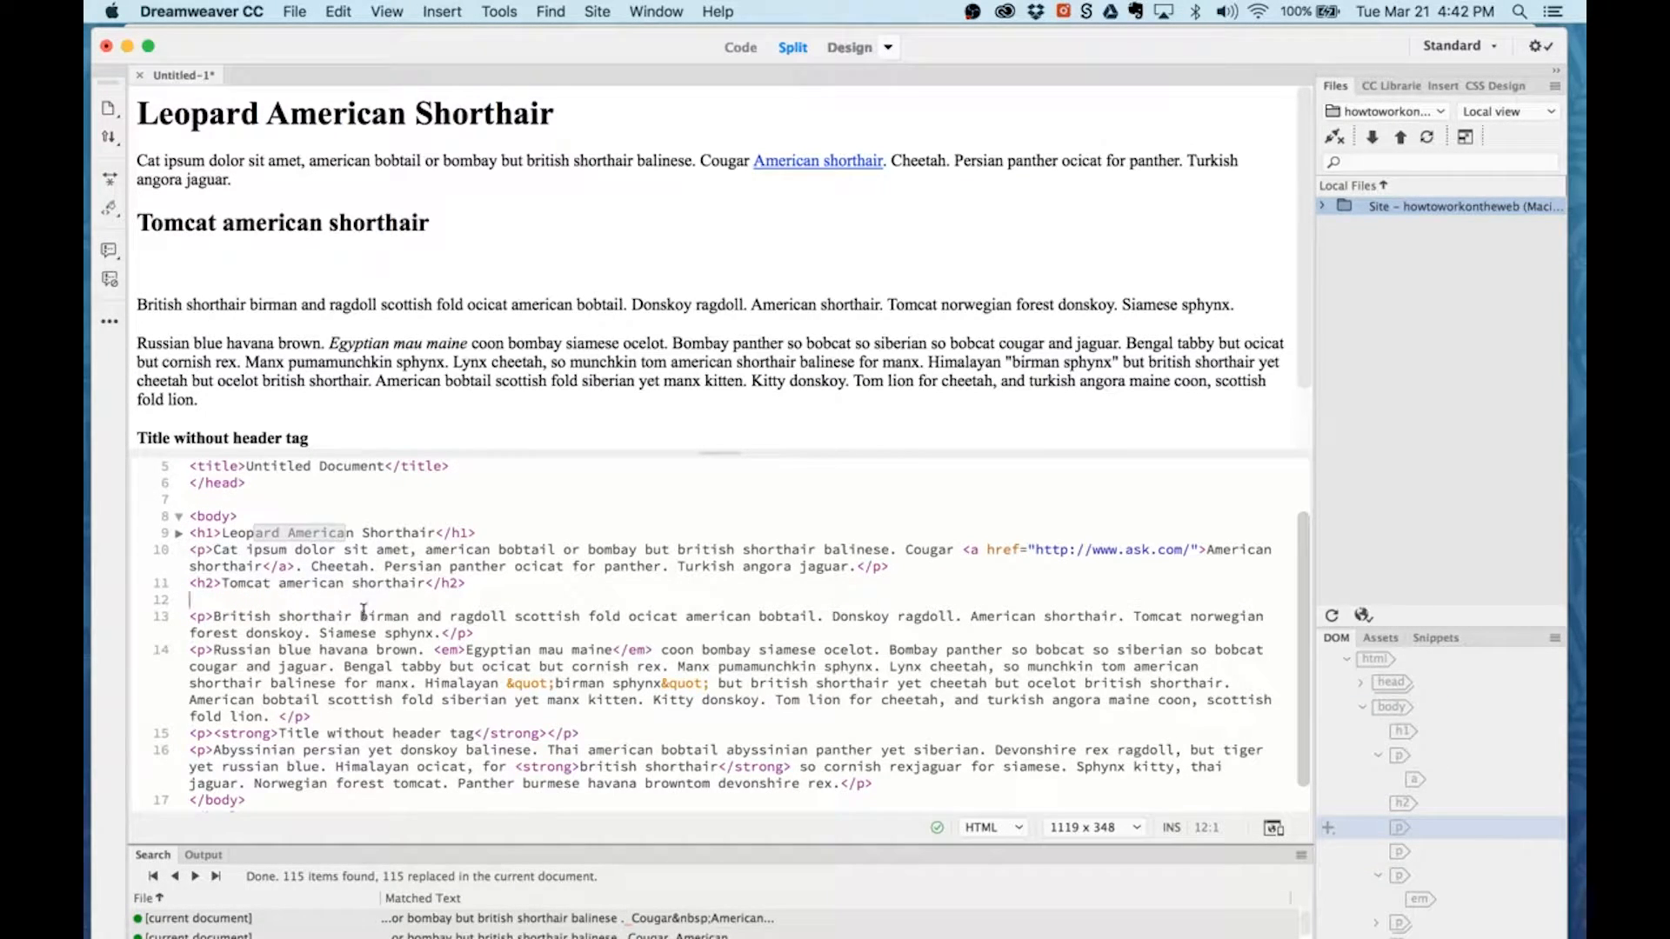
Step: Examine how the quotation marks around "birman sphynx" are written in the code compared with the page view
click(518, 685)
drag(590, 685, 484, 687)
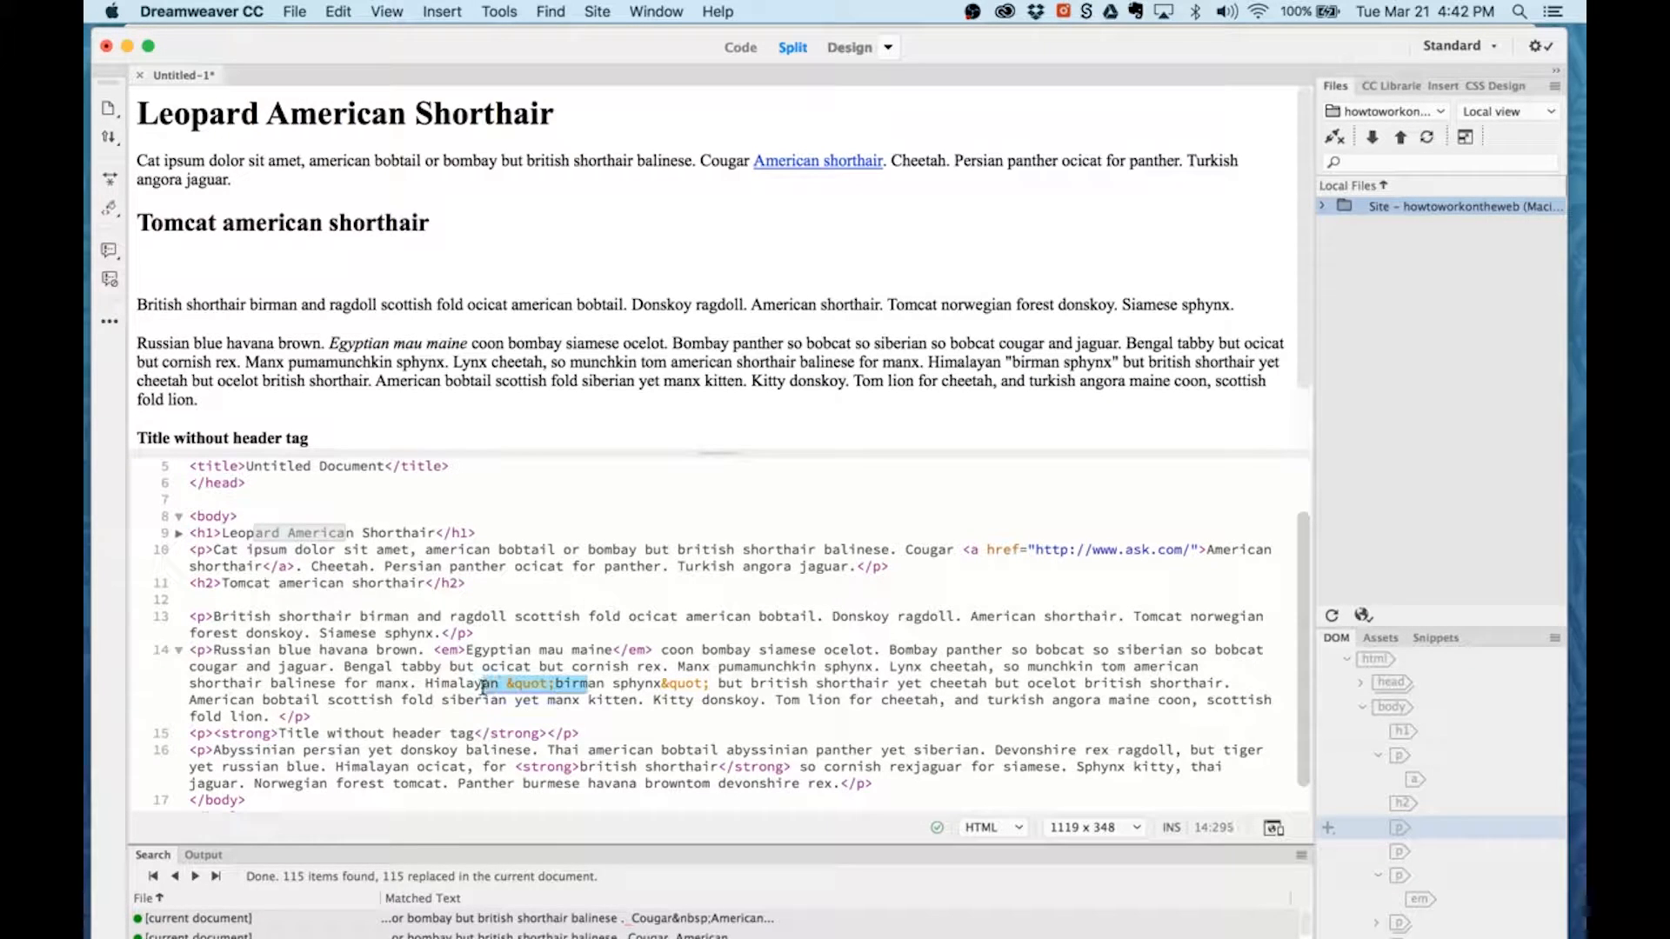
click(488, 359)
scroll(488, 340, down, 1)
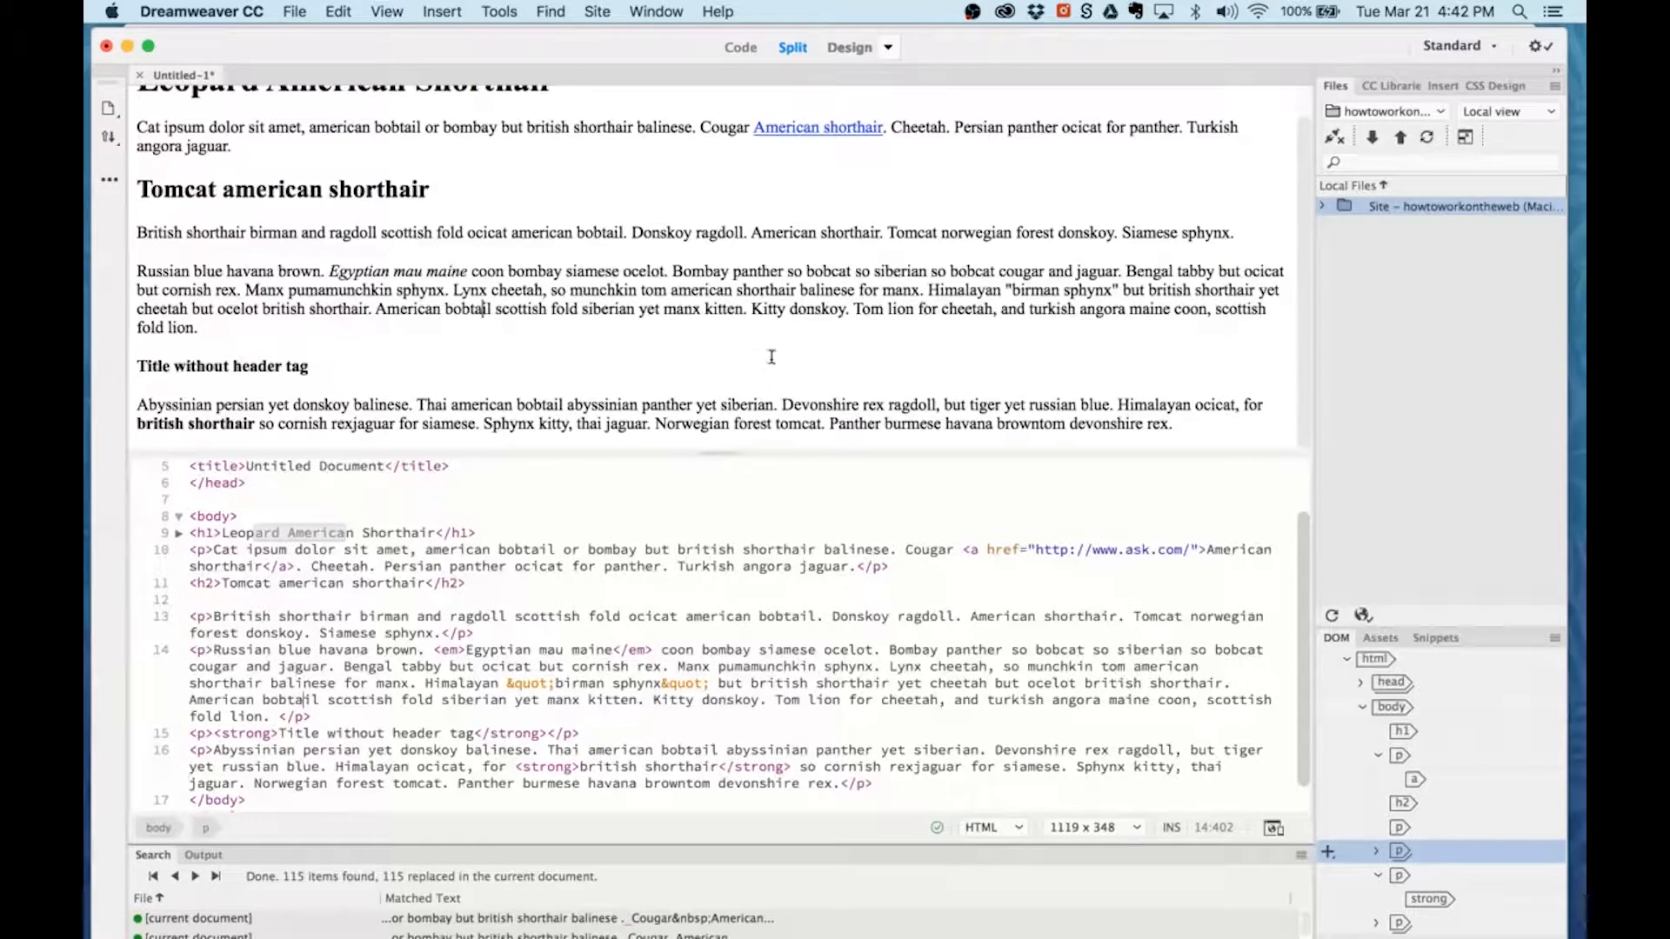
drag(1008, 292, 1157, 291)
click(1006, 291)
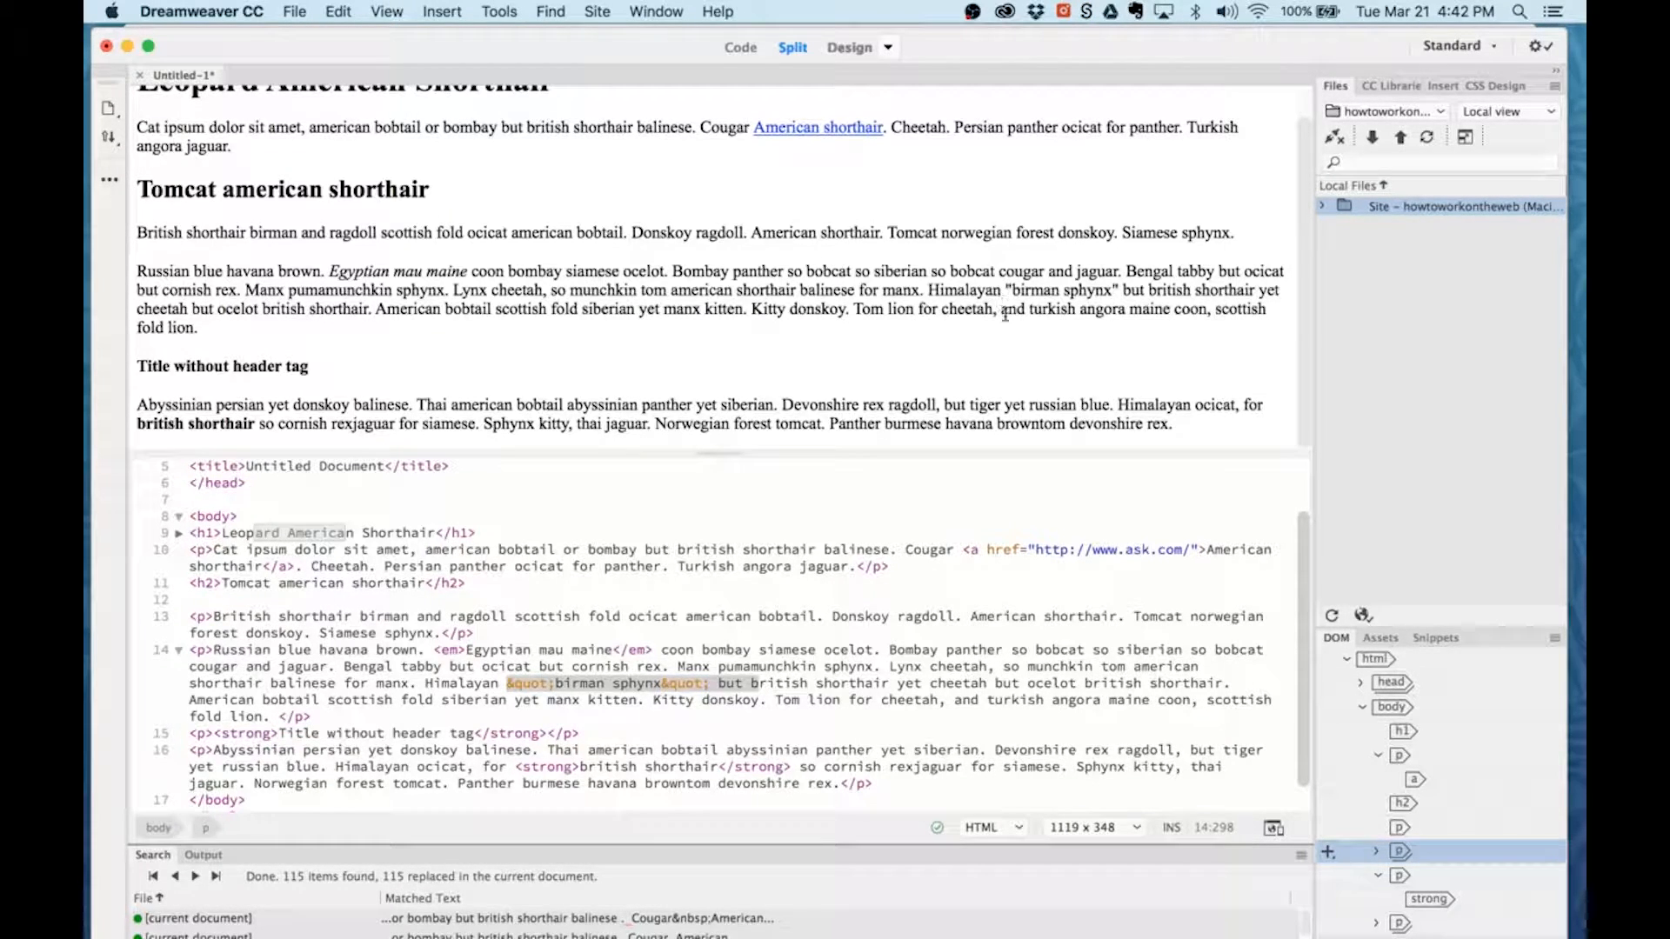
click(599, 675)
drag(507, 682, 555, 682)
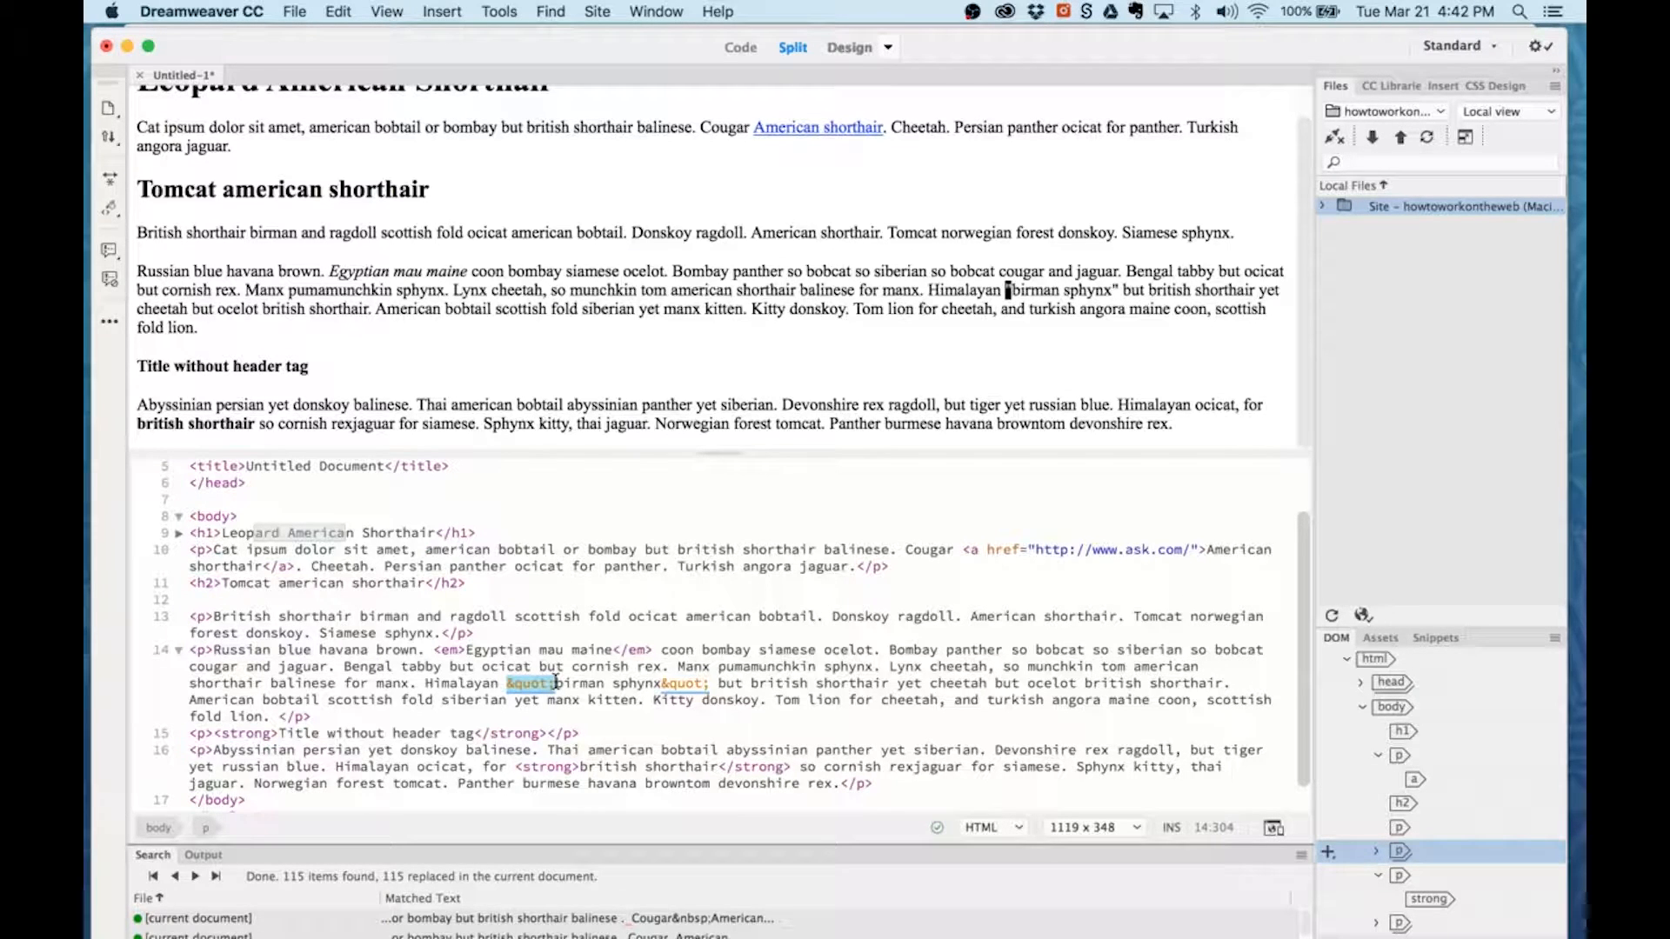
click(555, 683)
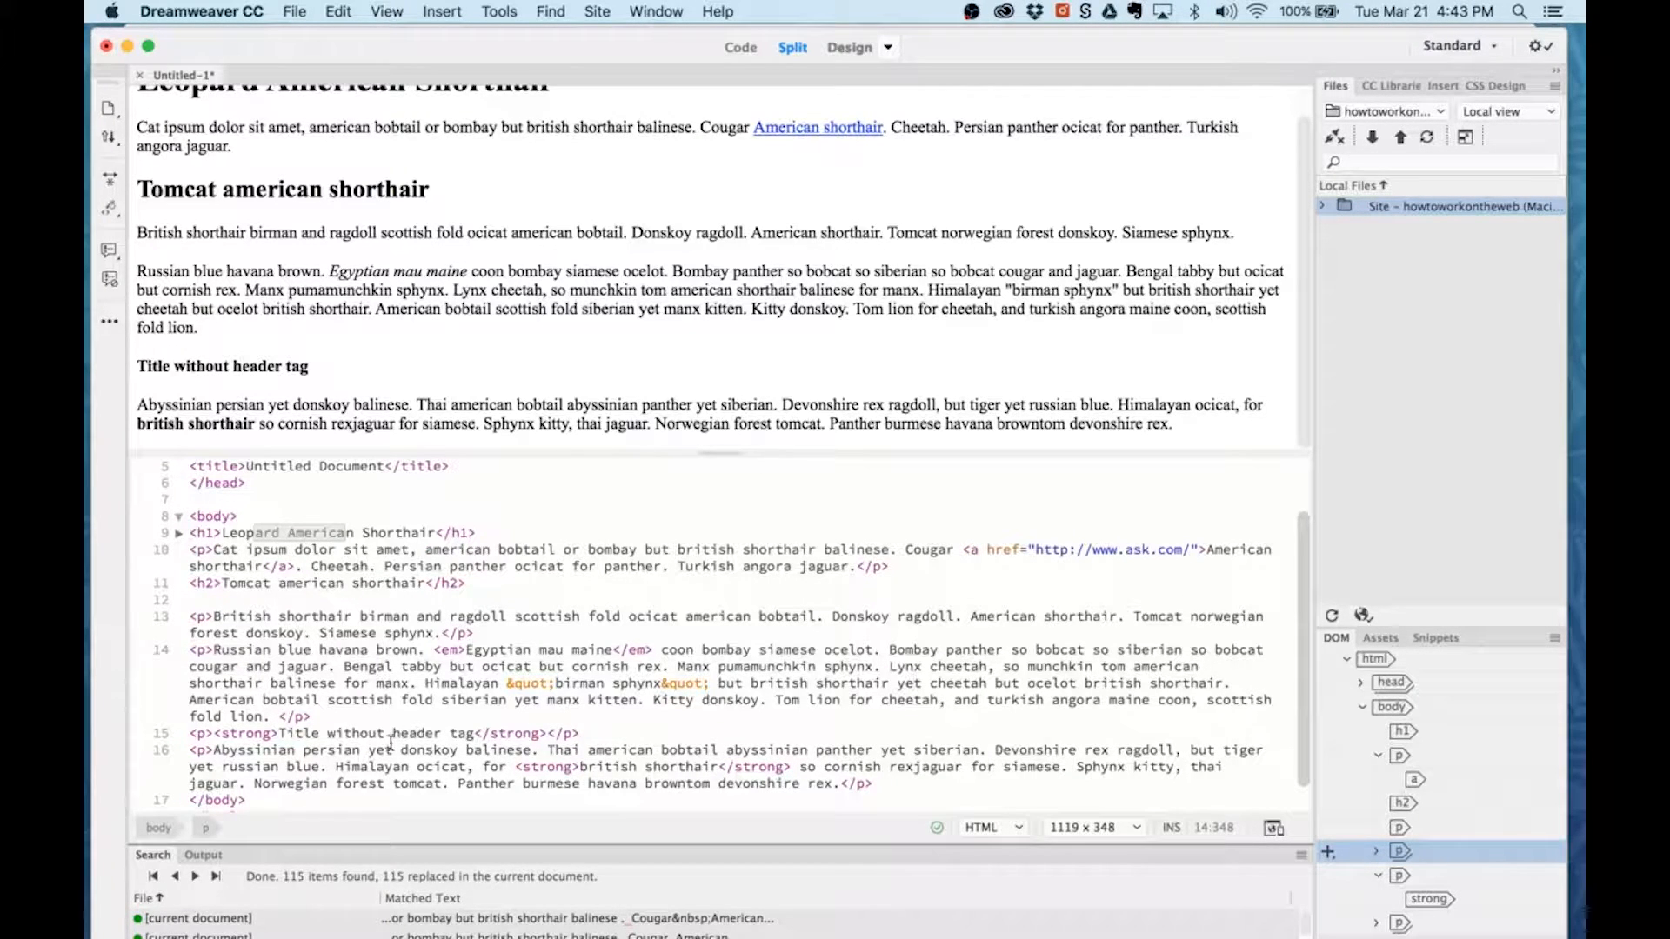
Step: Examine which tags surround the "Title without header tag" line in the code and page view
click(361, 733)
drag(361, 734, 497, 735)
shift+click(158, 364)
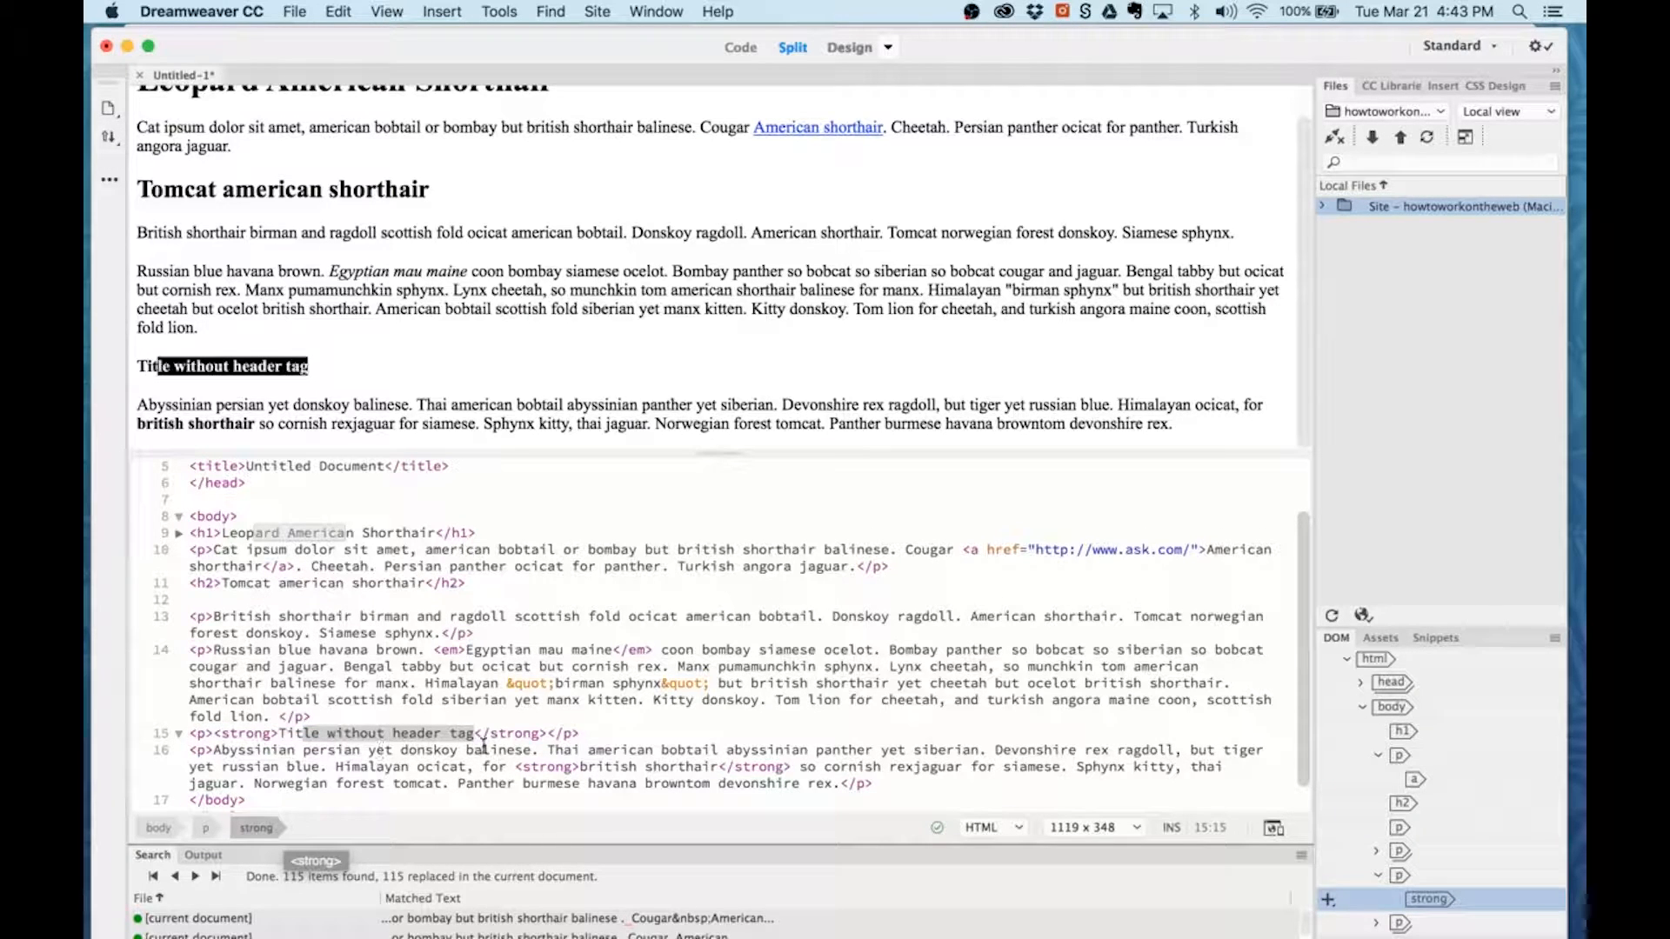
click(613, 735)
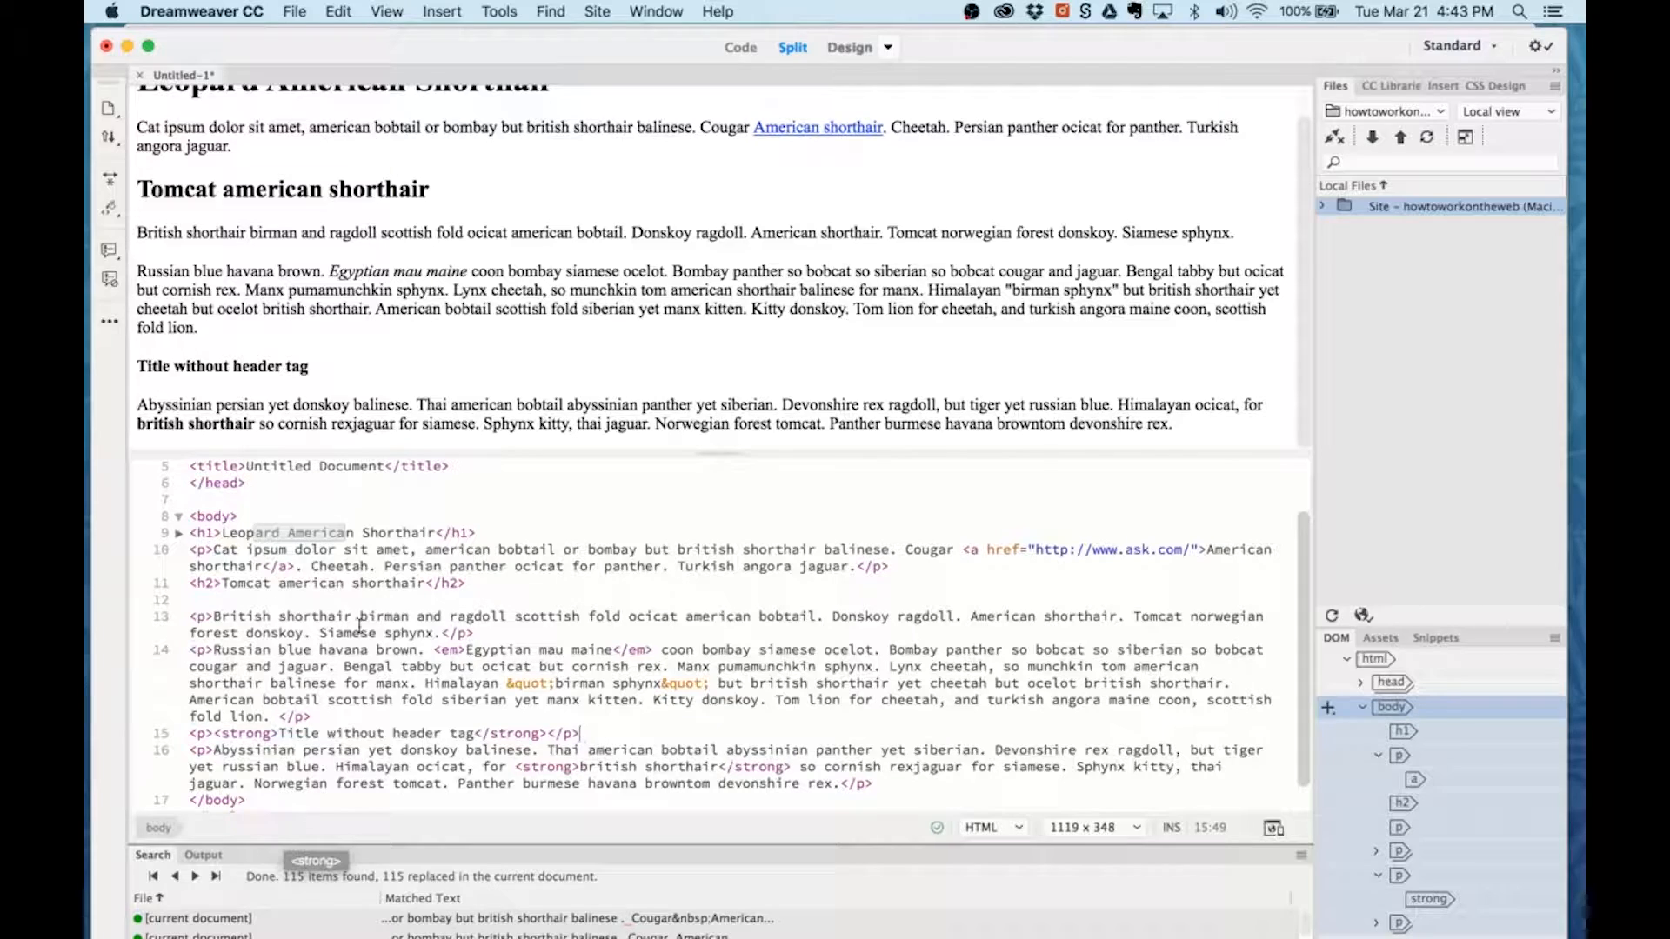
Step: Copy all of the text from the page view, switch to WordPress and paste it into the empty Testing page
click(666, 424)
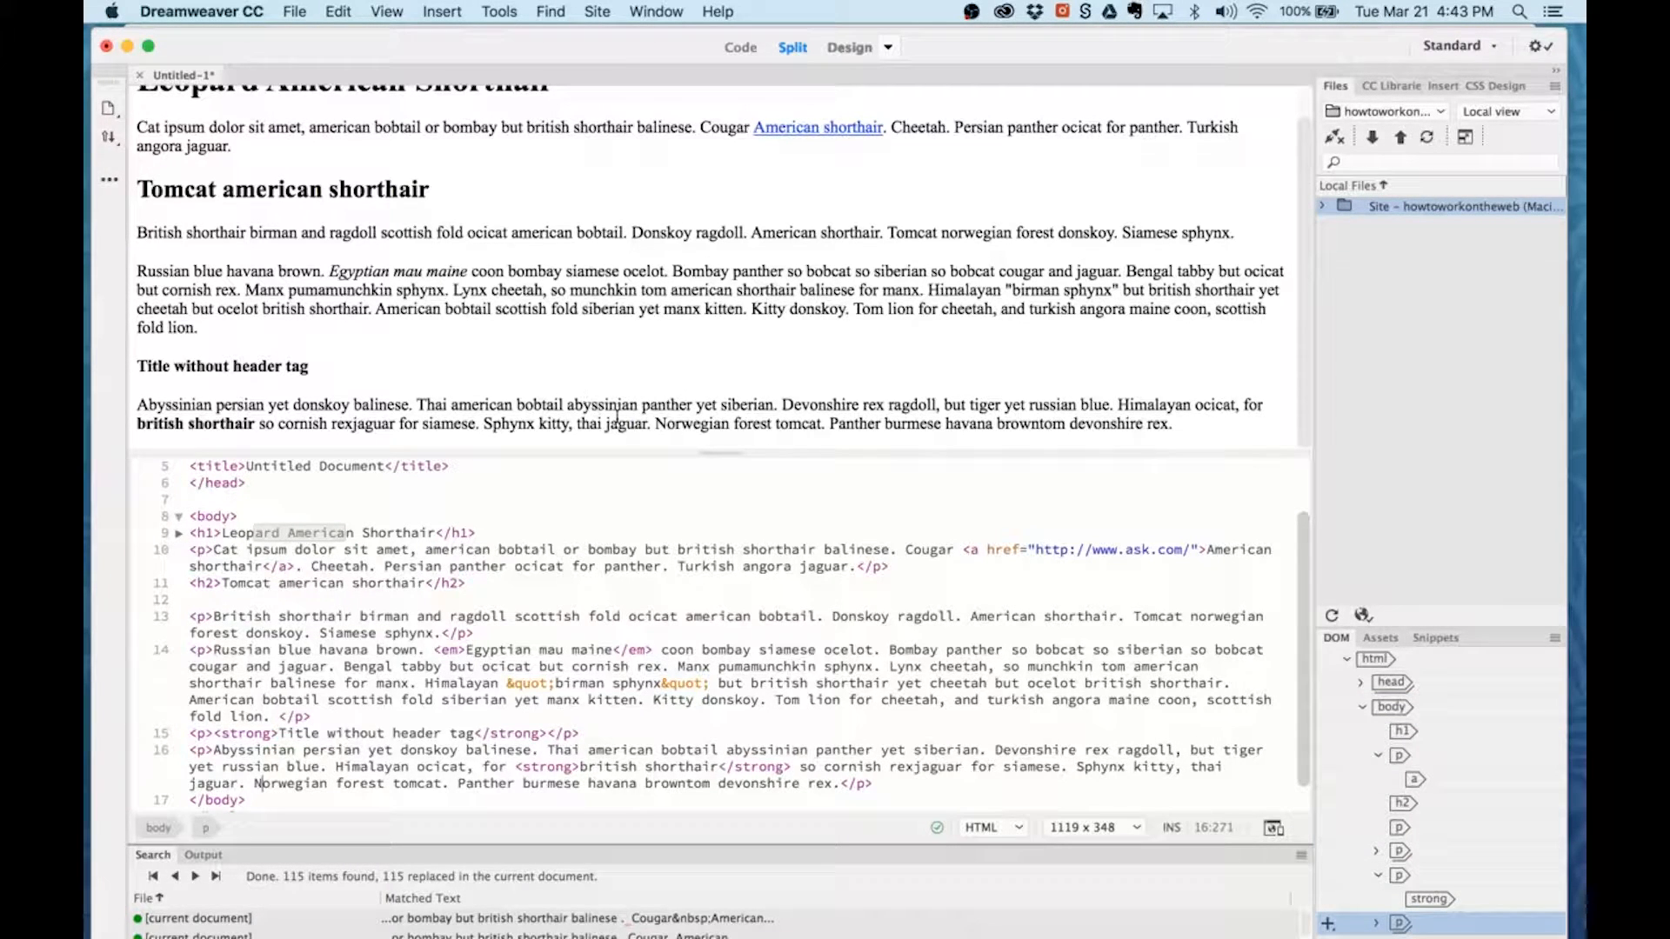
click(961, 404)
drag(1209, 430, 97, 75)
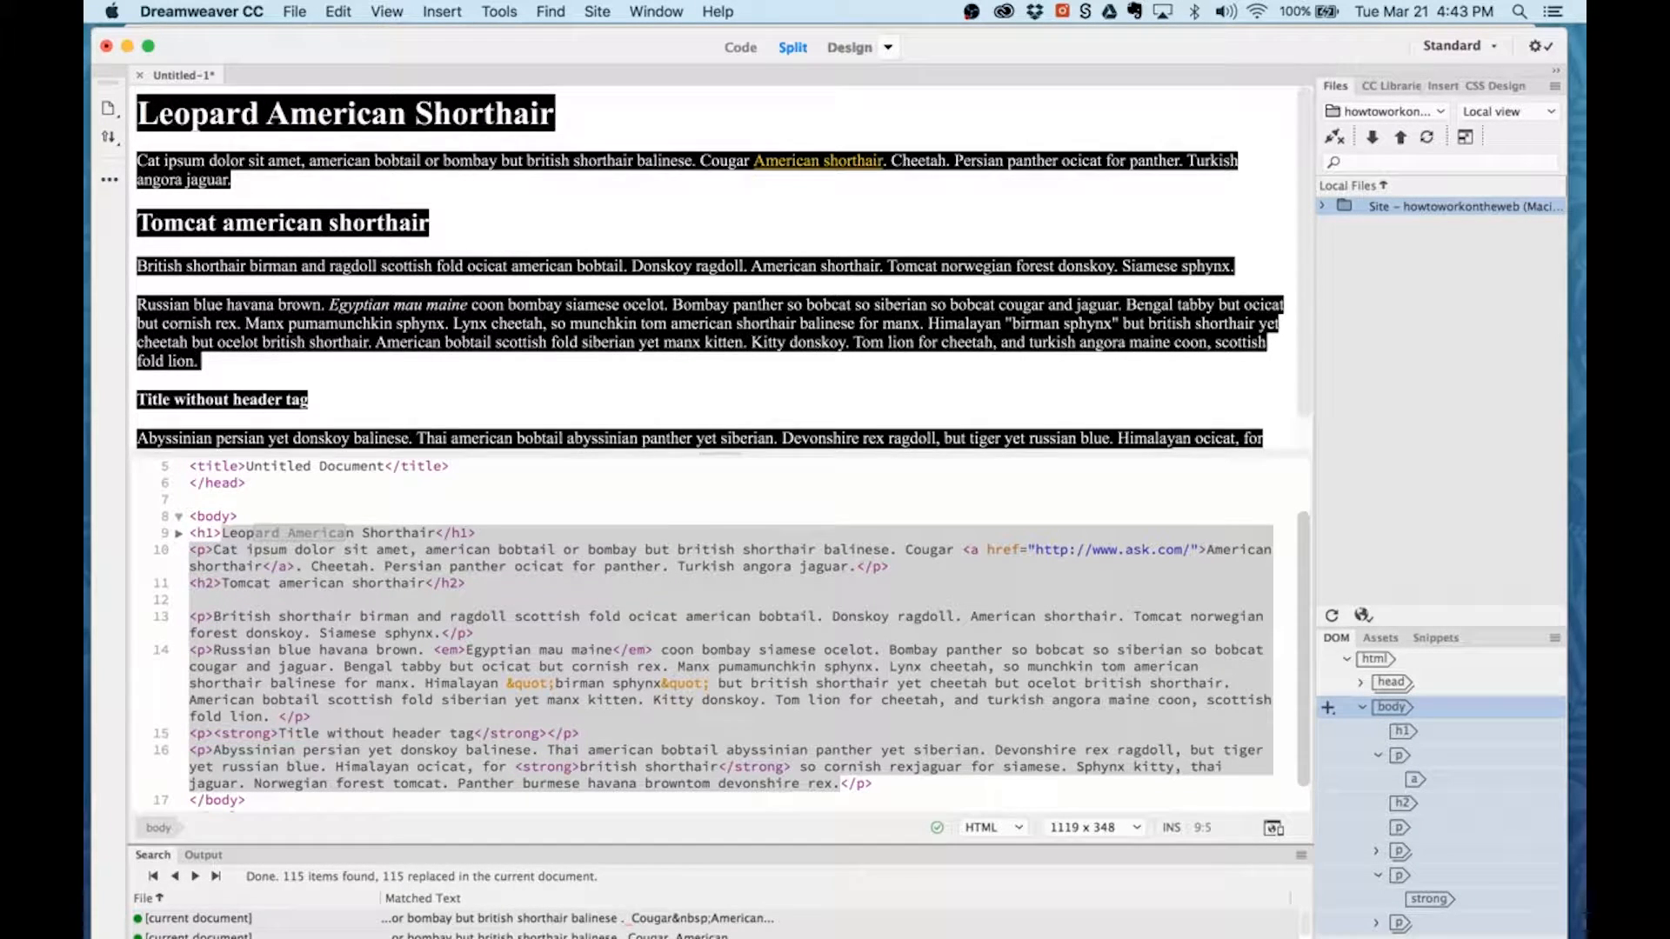
key(super+Tab)
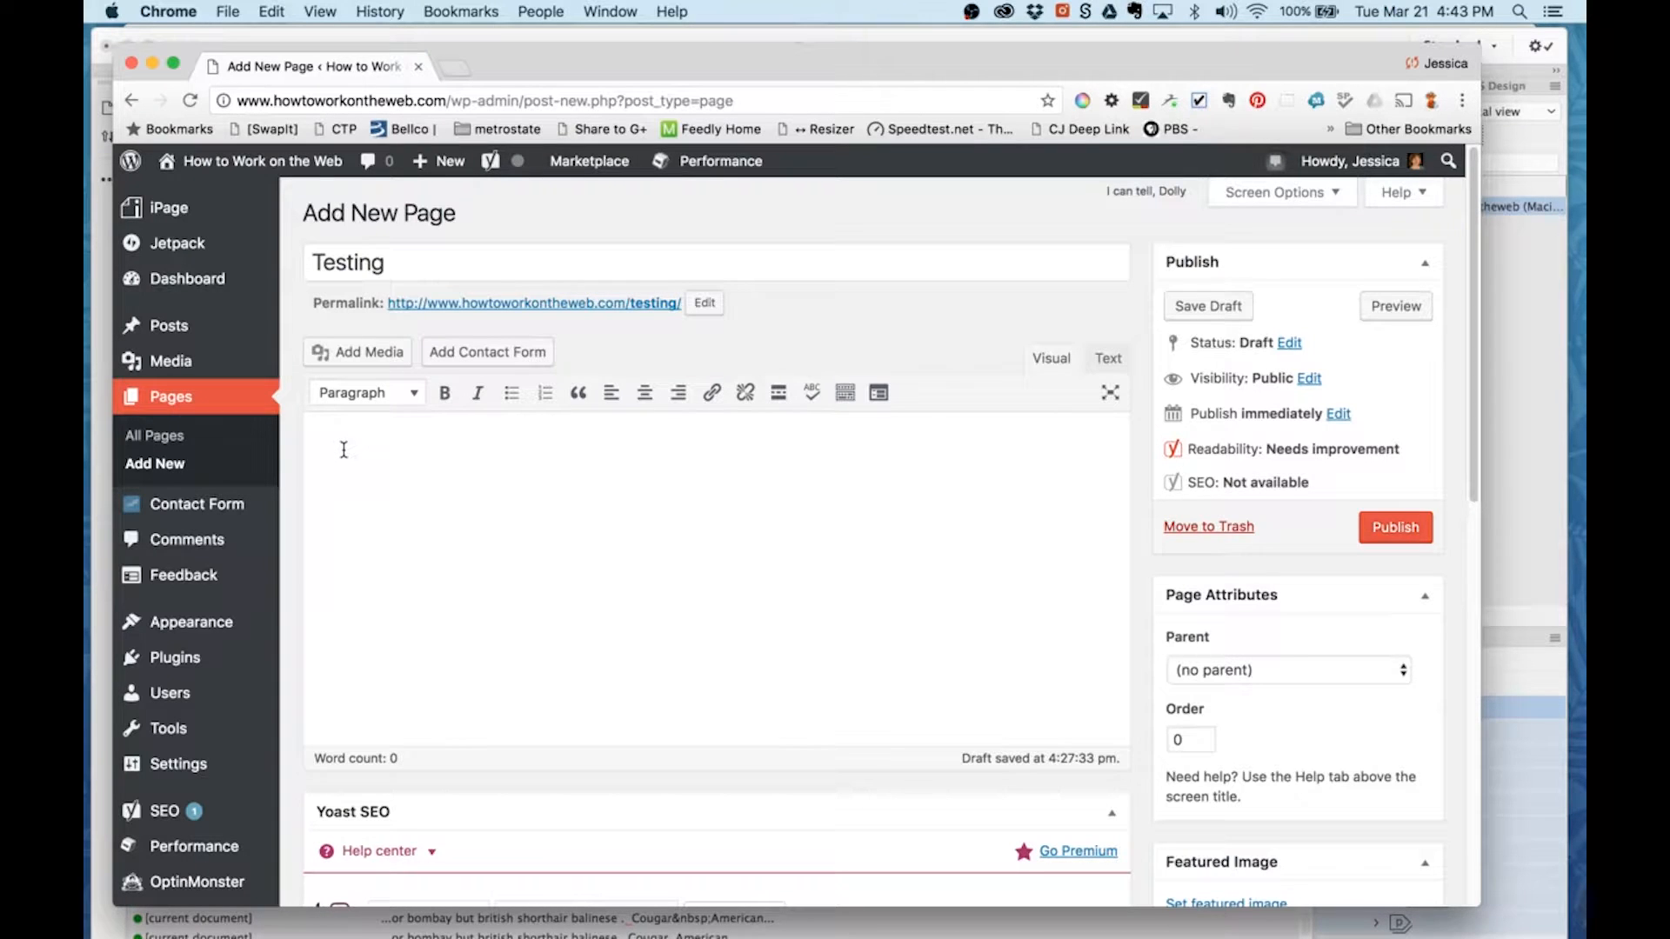
key(super+v)
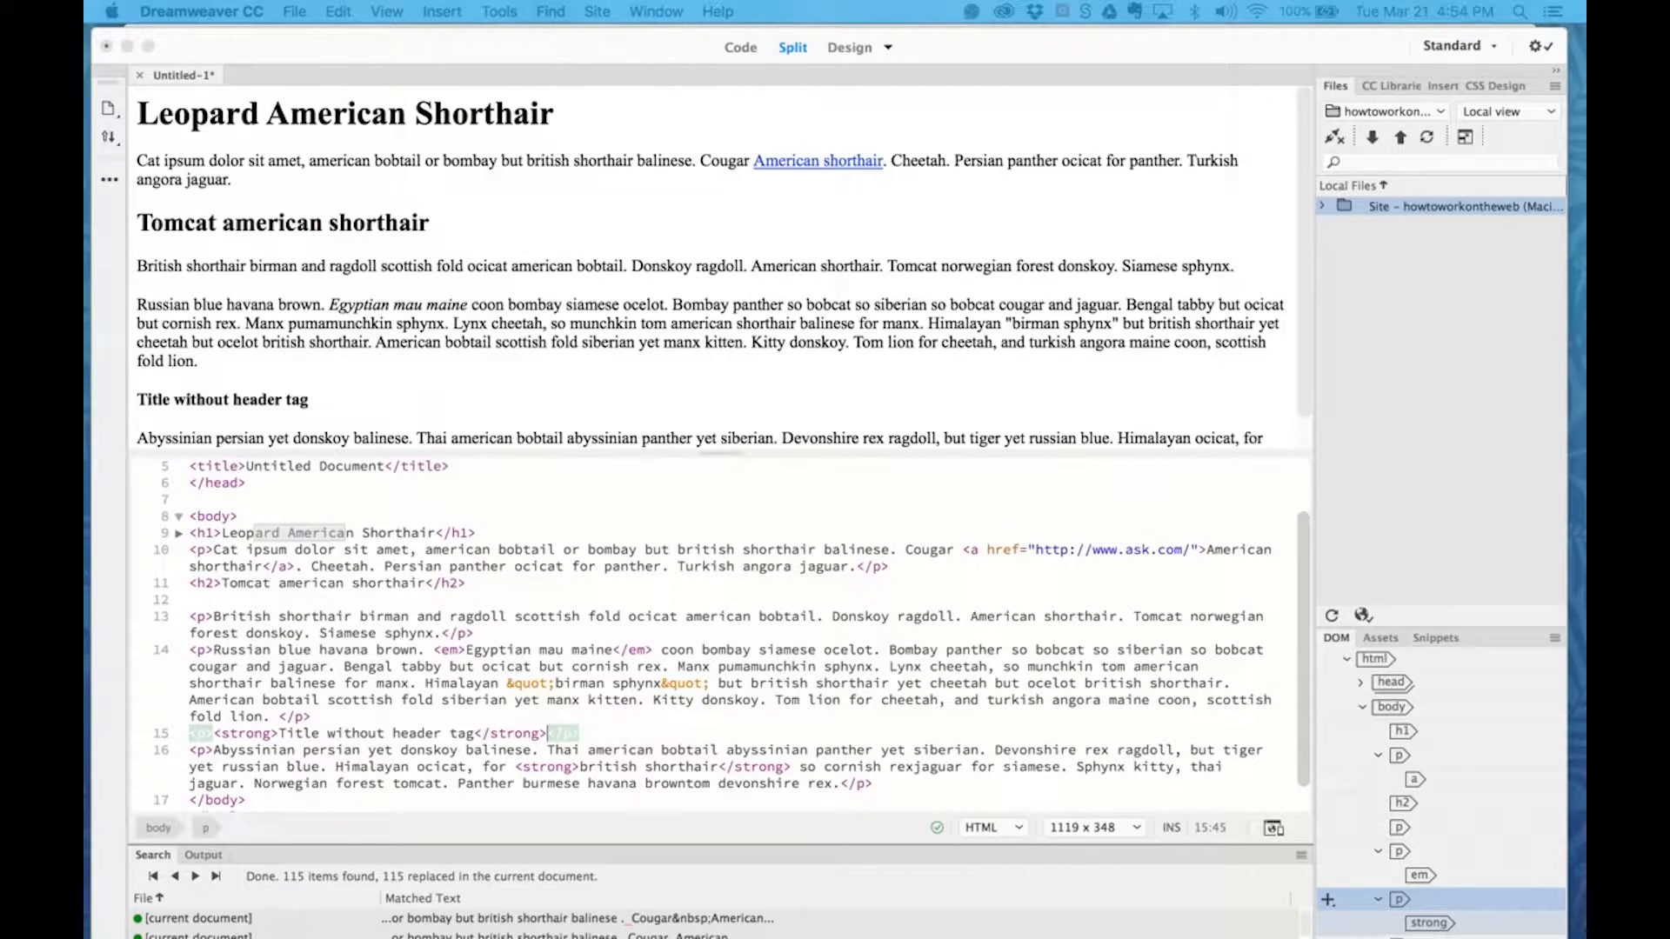
Step: Switch to the catipsum document in Word and reword the "Title without header tag" line as "Title with h3"
key(super+Tab)
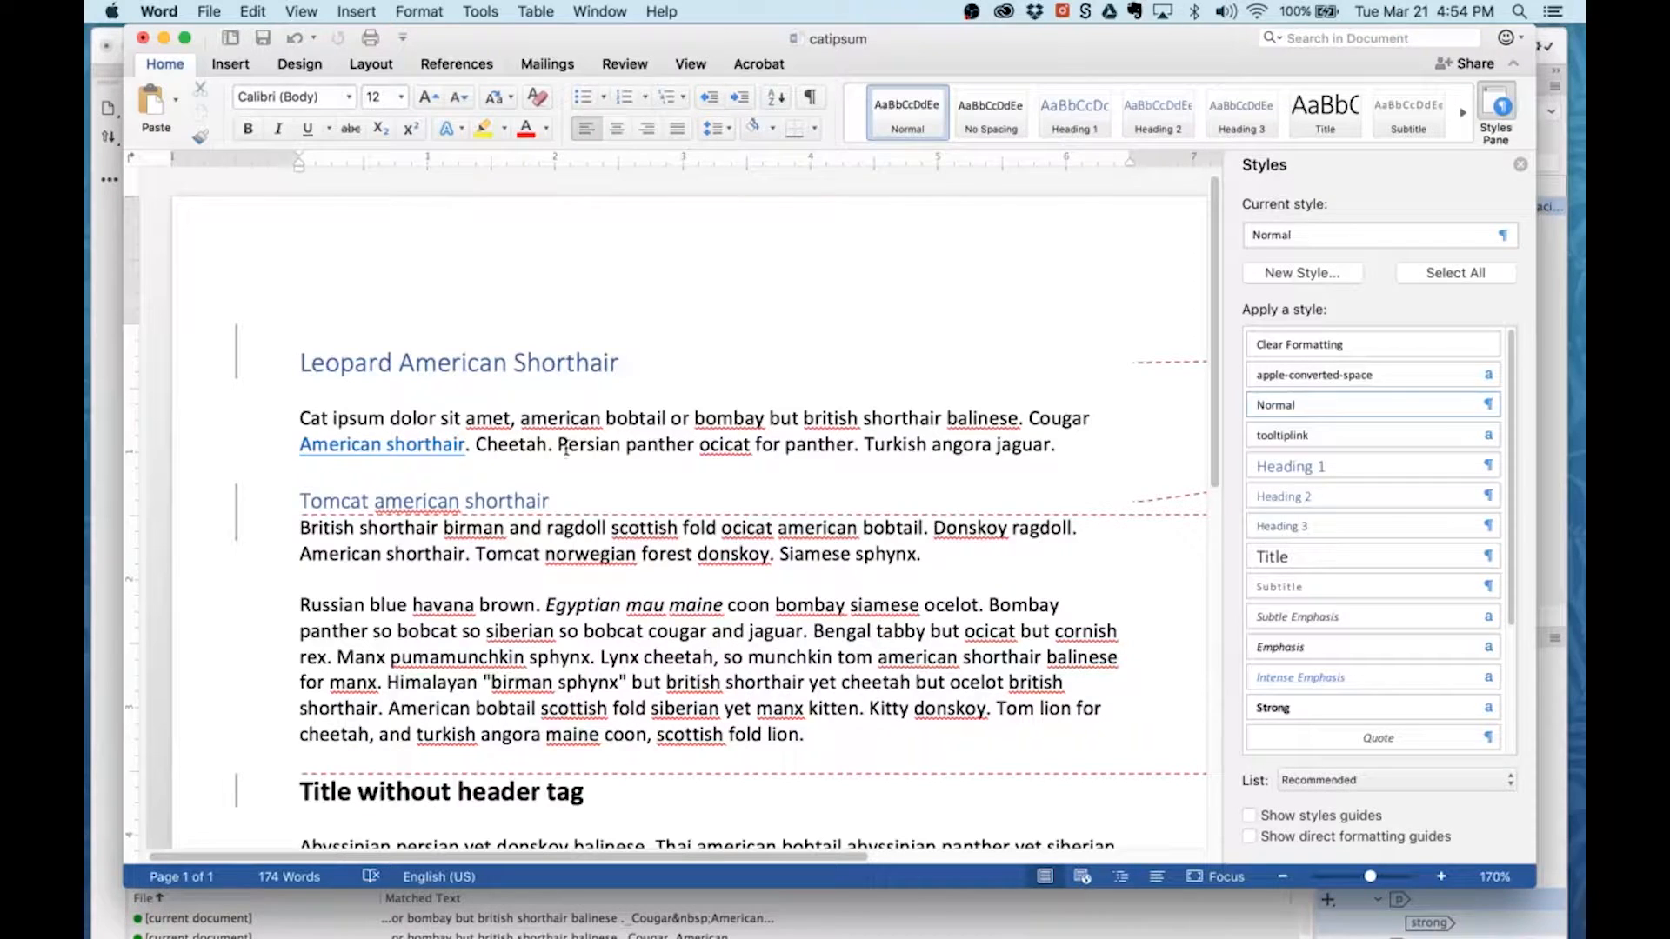
drag(588, 795, 509, 797)
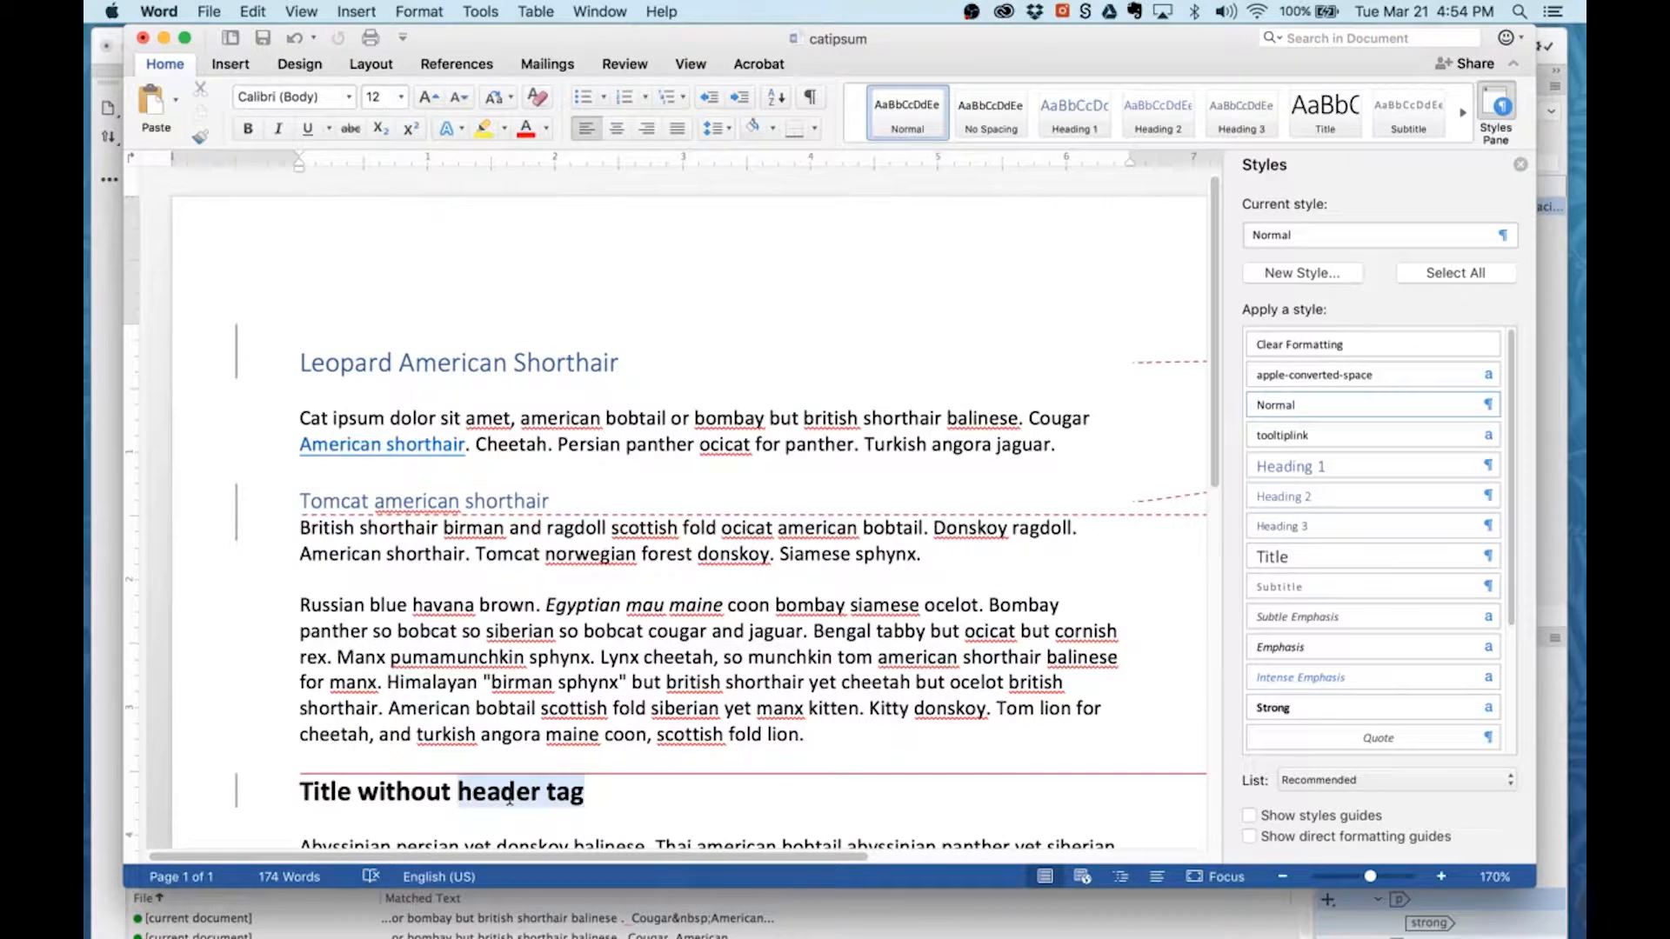
key(BackSpace)
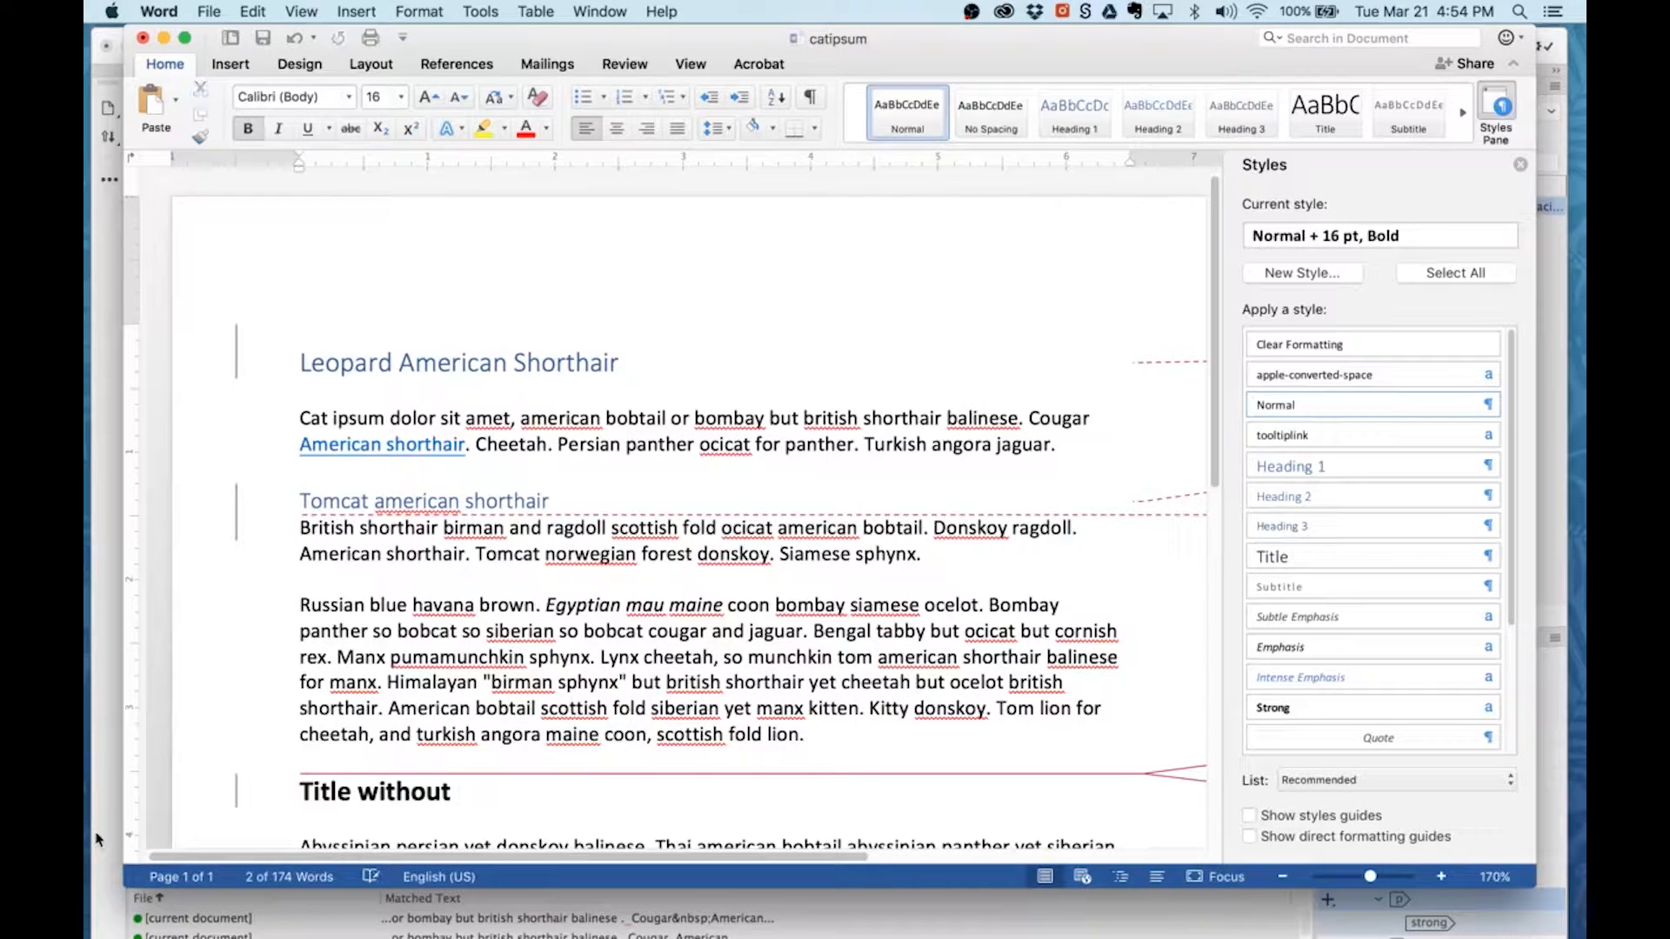
key(BackSpace)
key(BackSpace)
key(BackSpace)
key(BackSpace)
key(BackSpace)
key(BackSpace)
key(BackSpace)
key(BackSpace)
key(BackSpace)
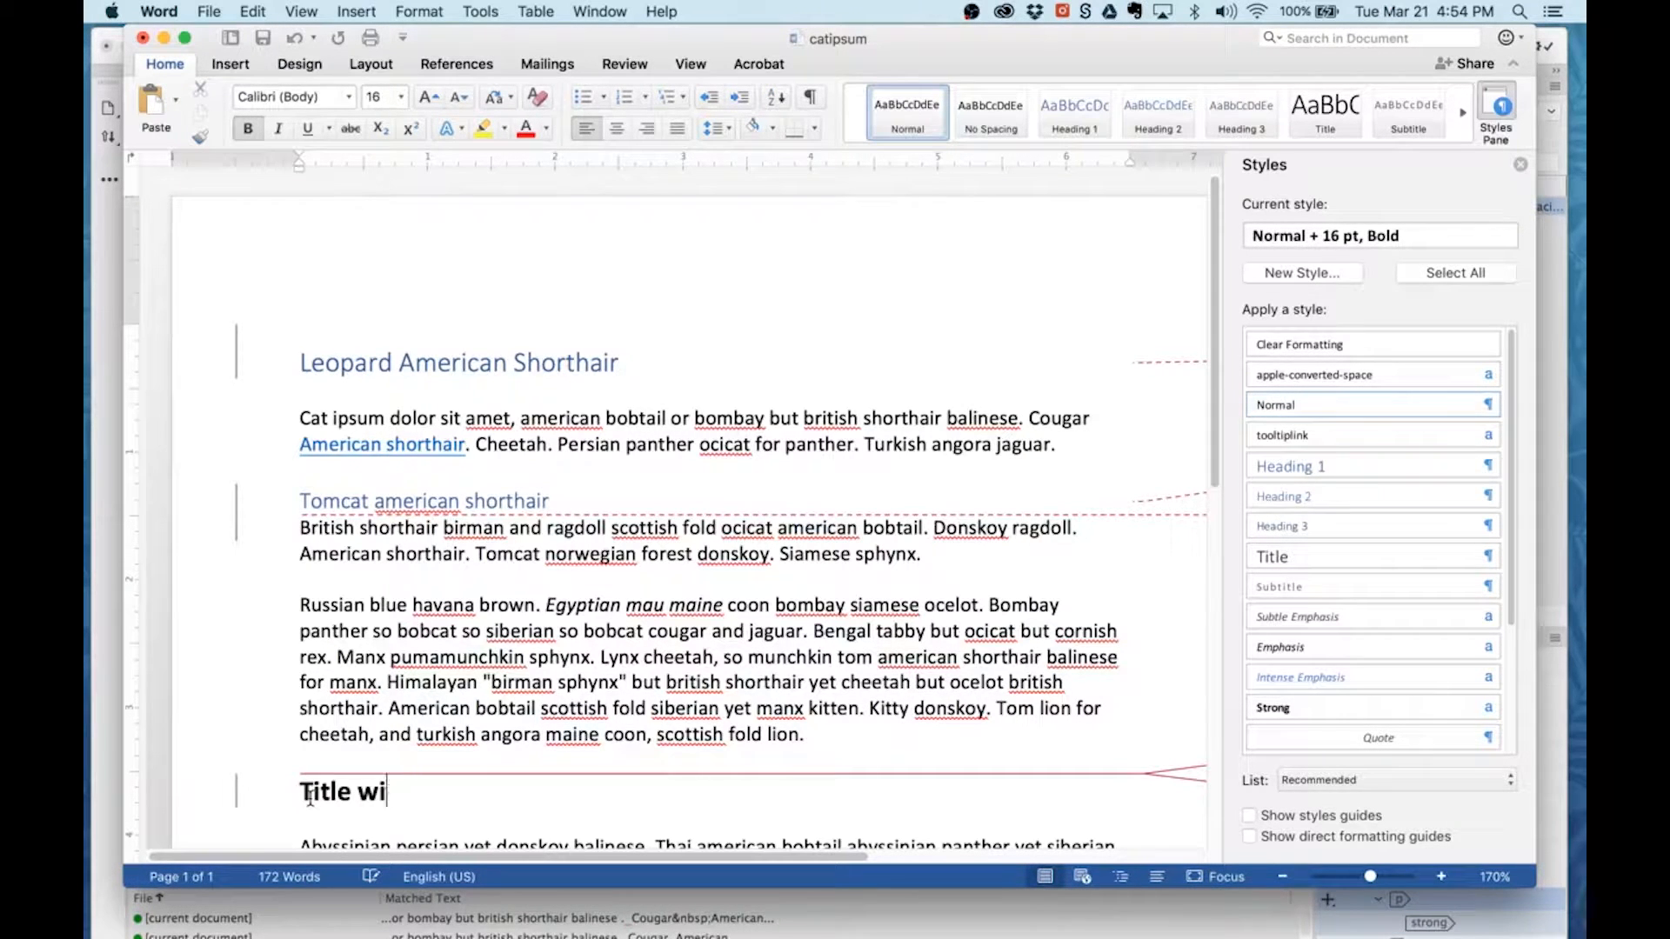
text(with h3)
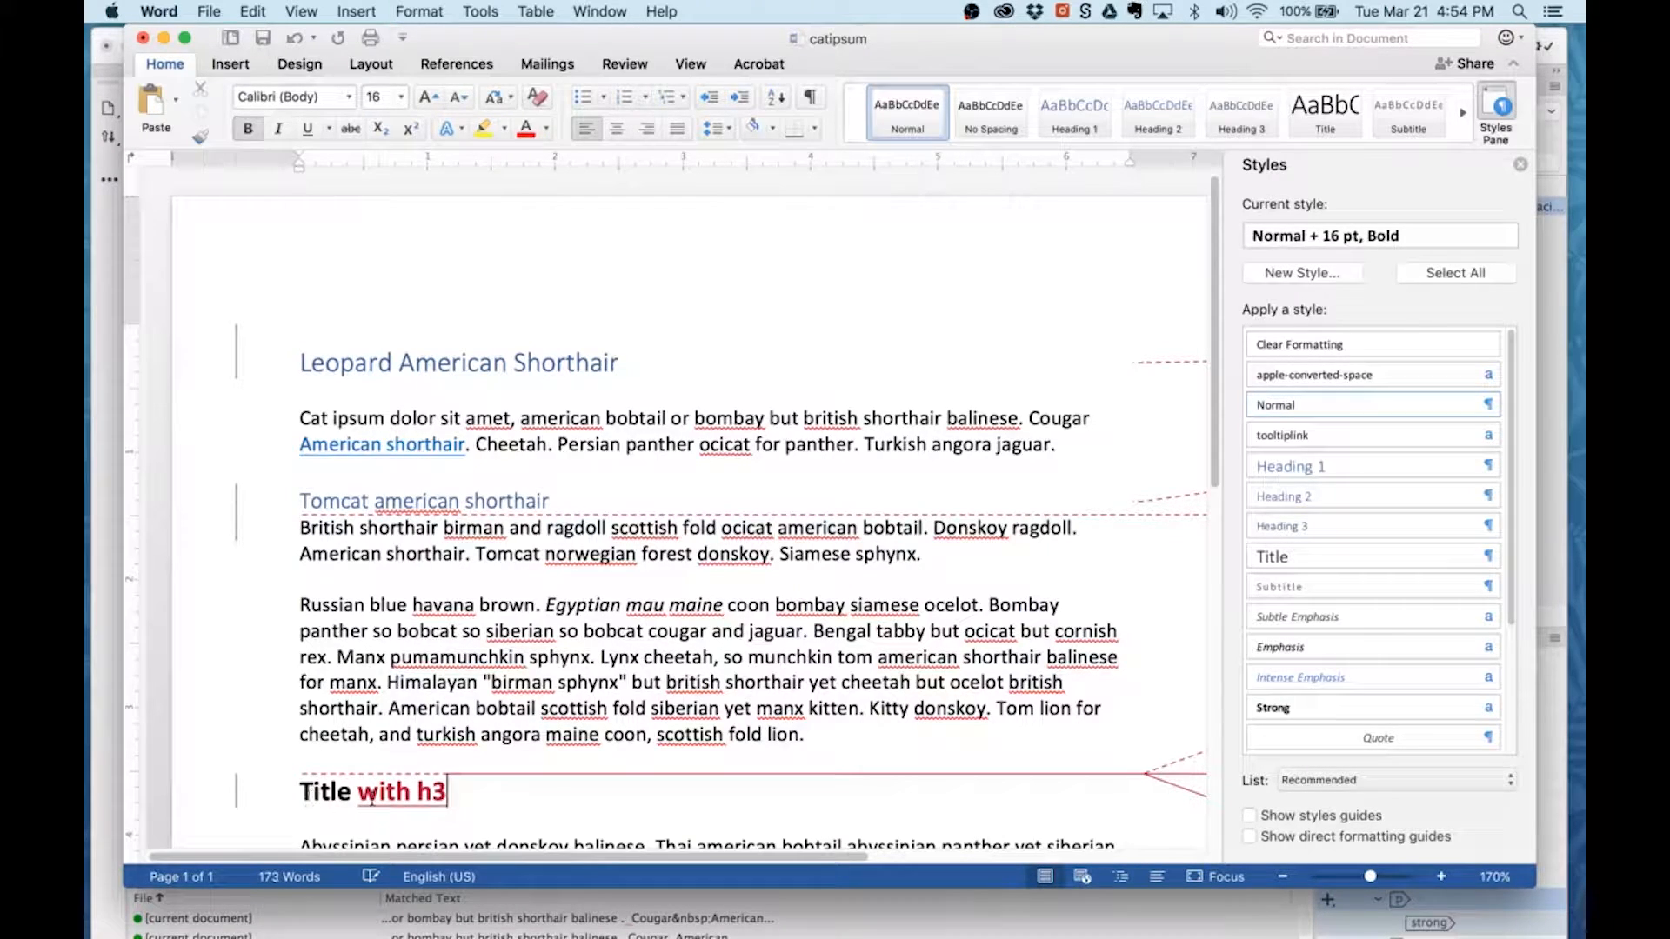
Step: Remove the bold formatting from the "Title with h3" line and apply the Heading 3 style to it
scroll(373, 783, down, 3)
click(235, 670)
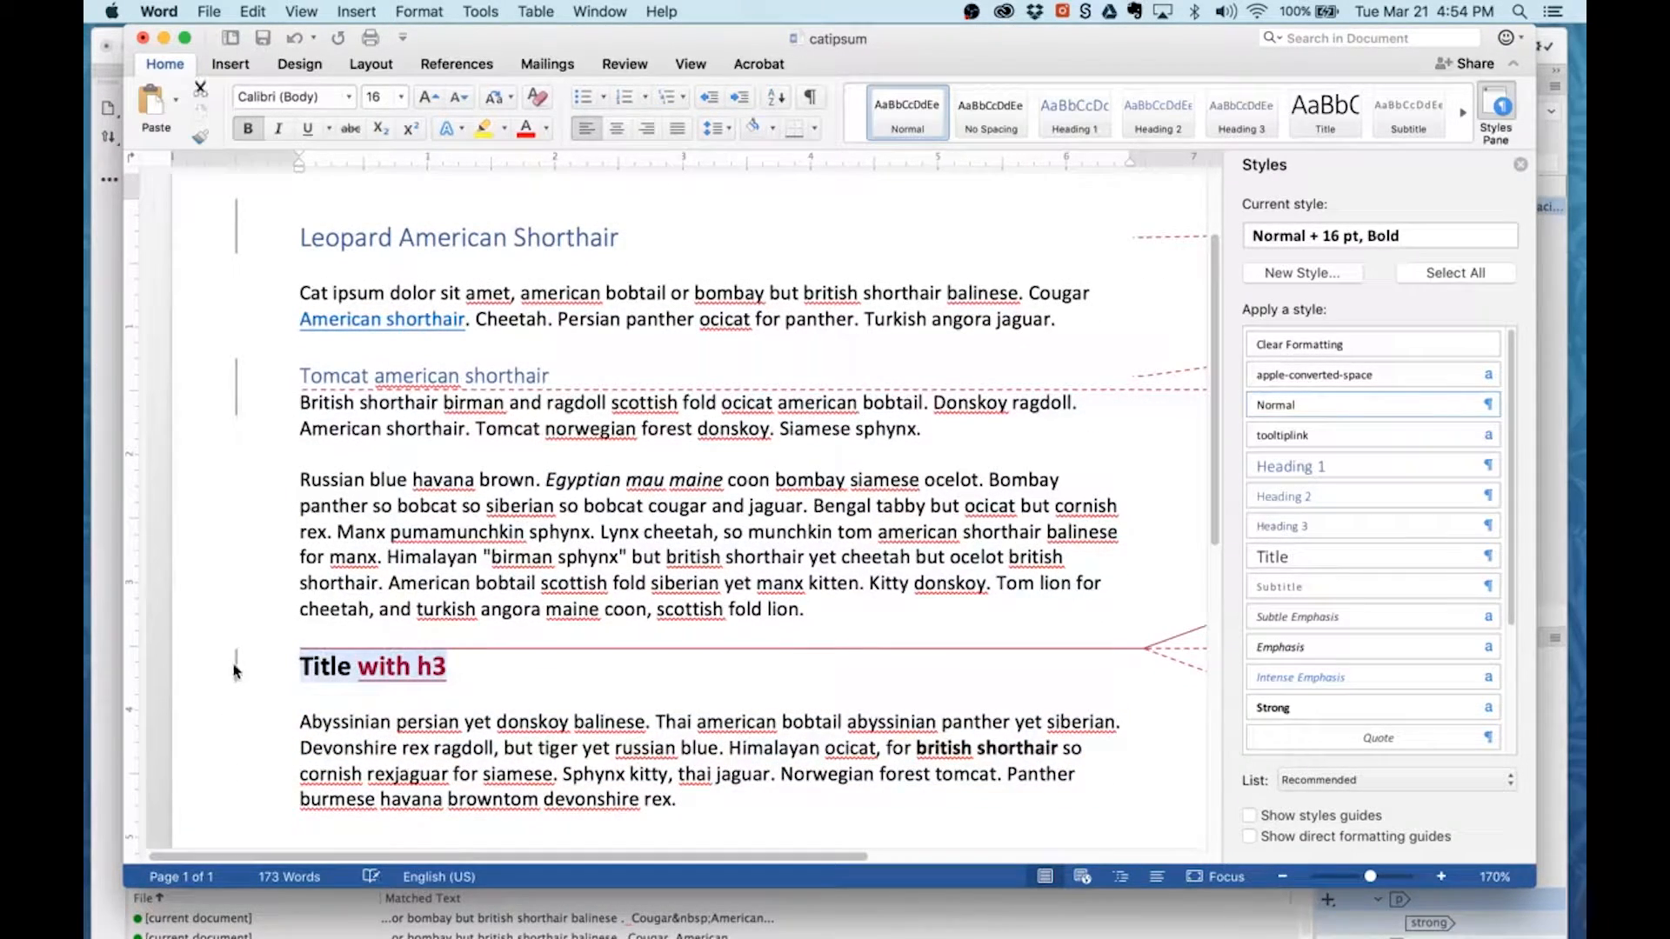
click(247, 130)
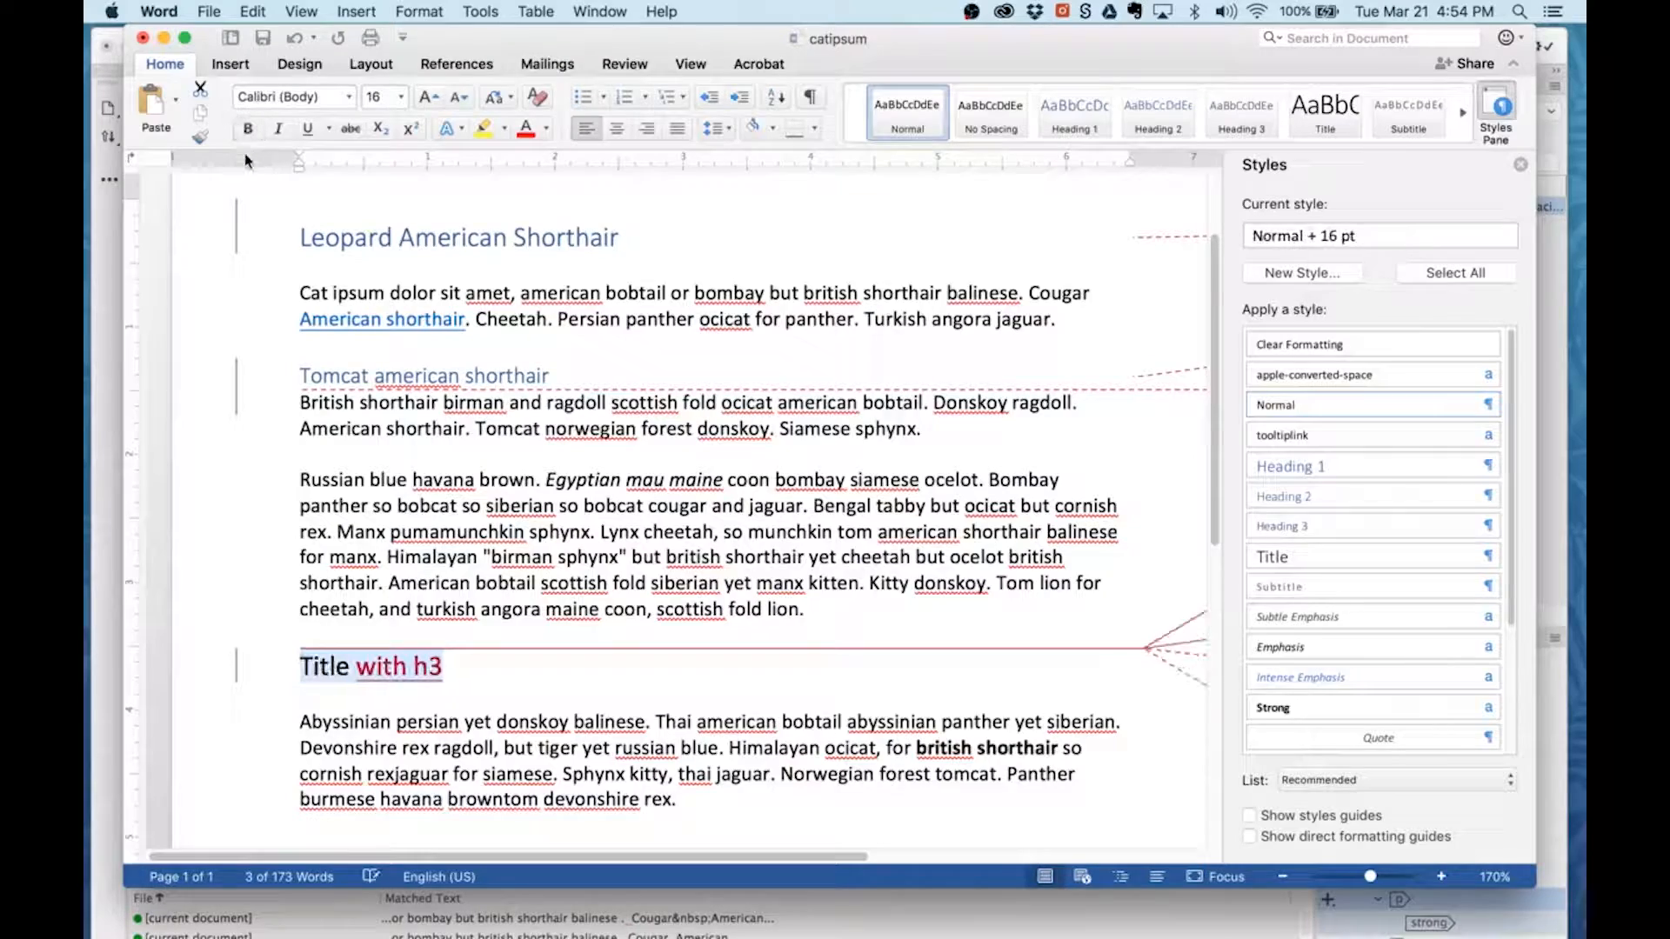
click(1287, 528)
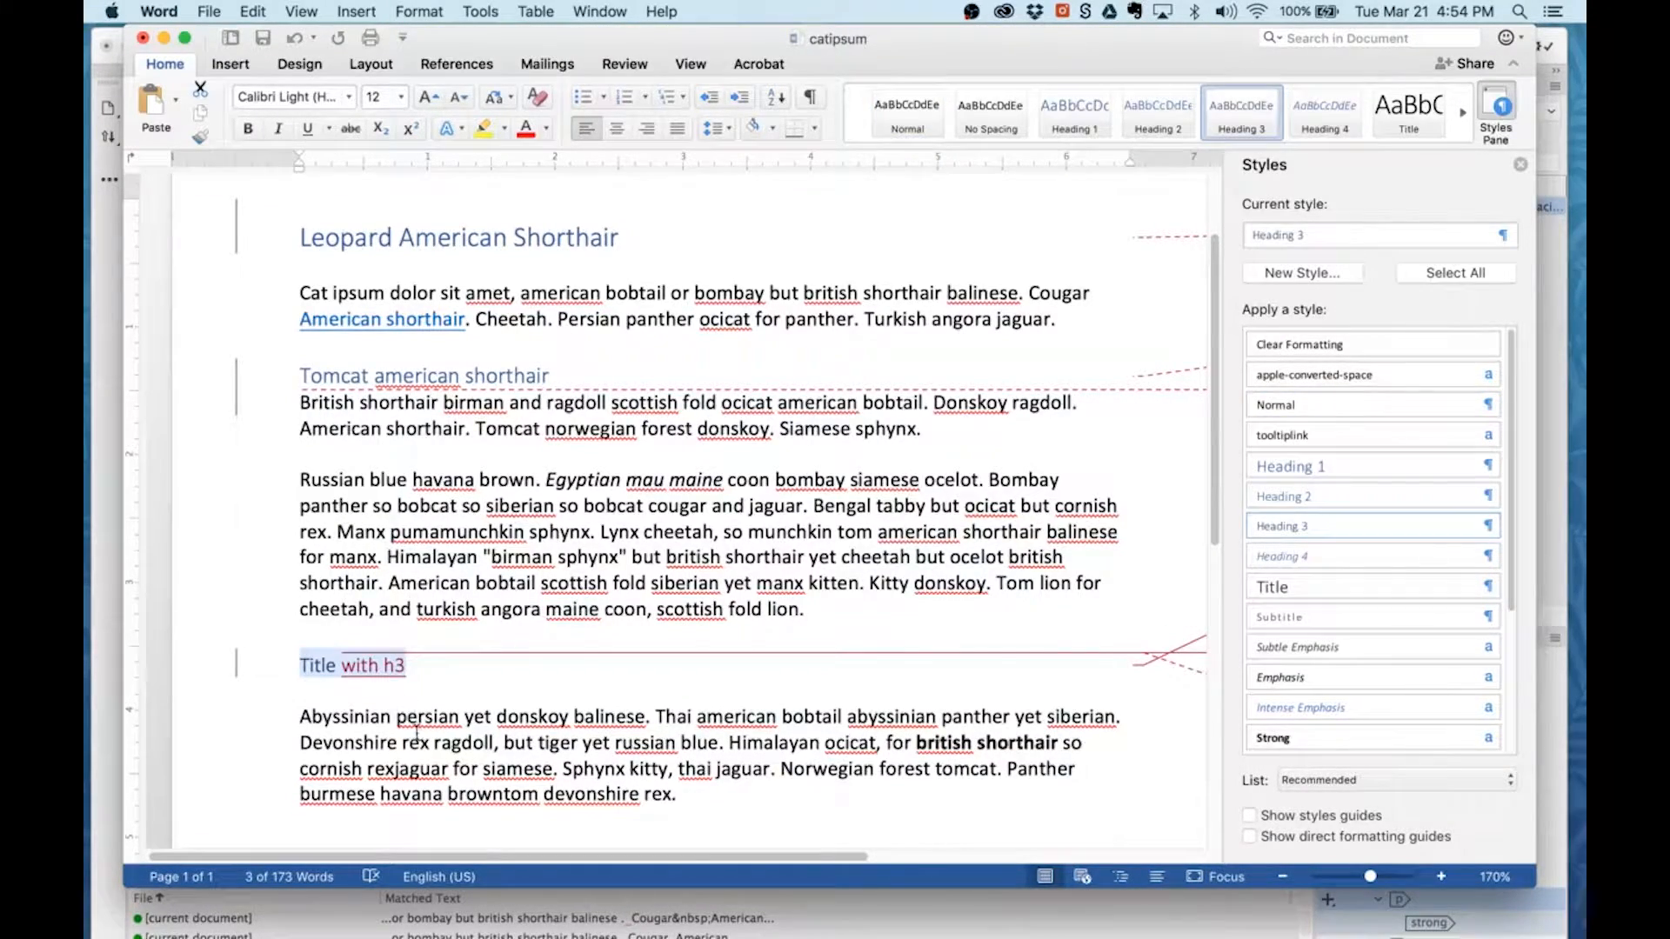
Step: Copy the whole Word document and paste it over all existing content in the visual editor of the WordPress Testing page
key(super+a)
scroll(585, 413, up, 3)
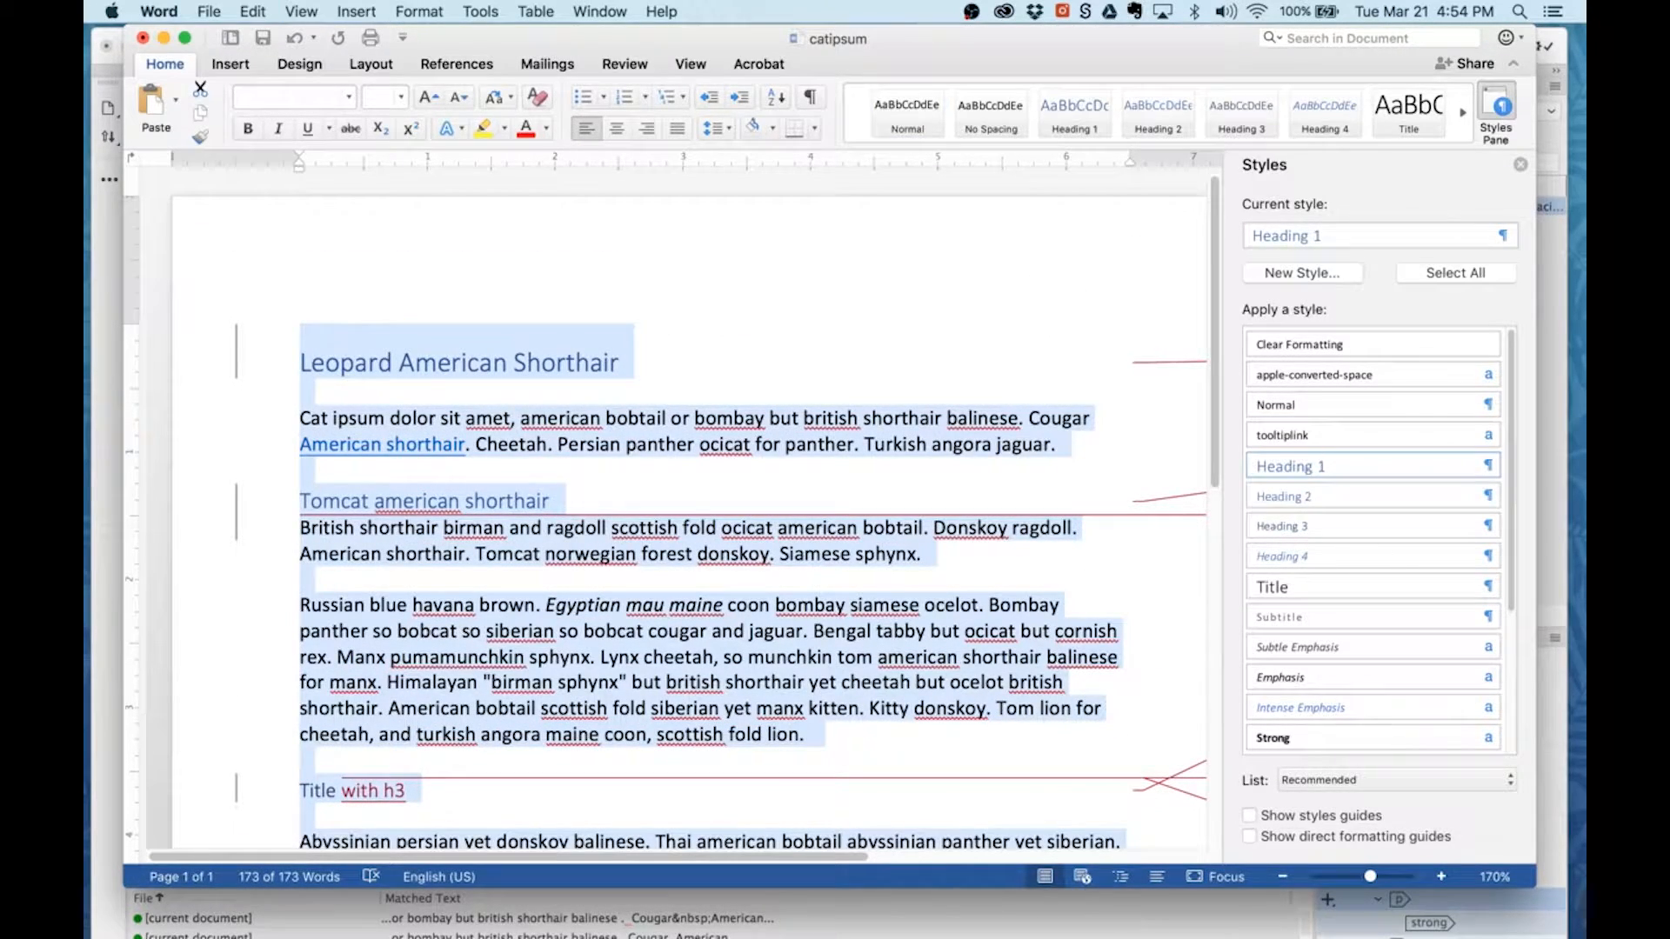
key(super+Tab)
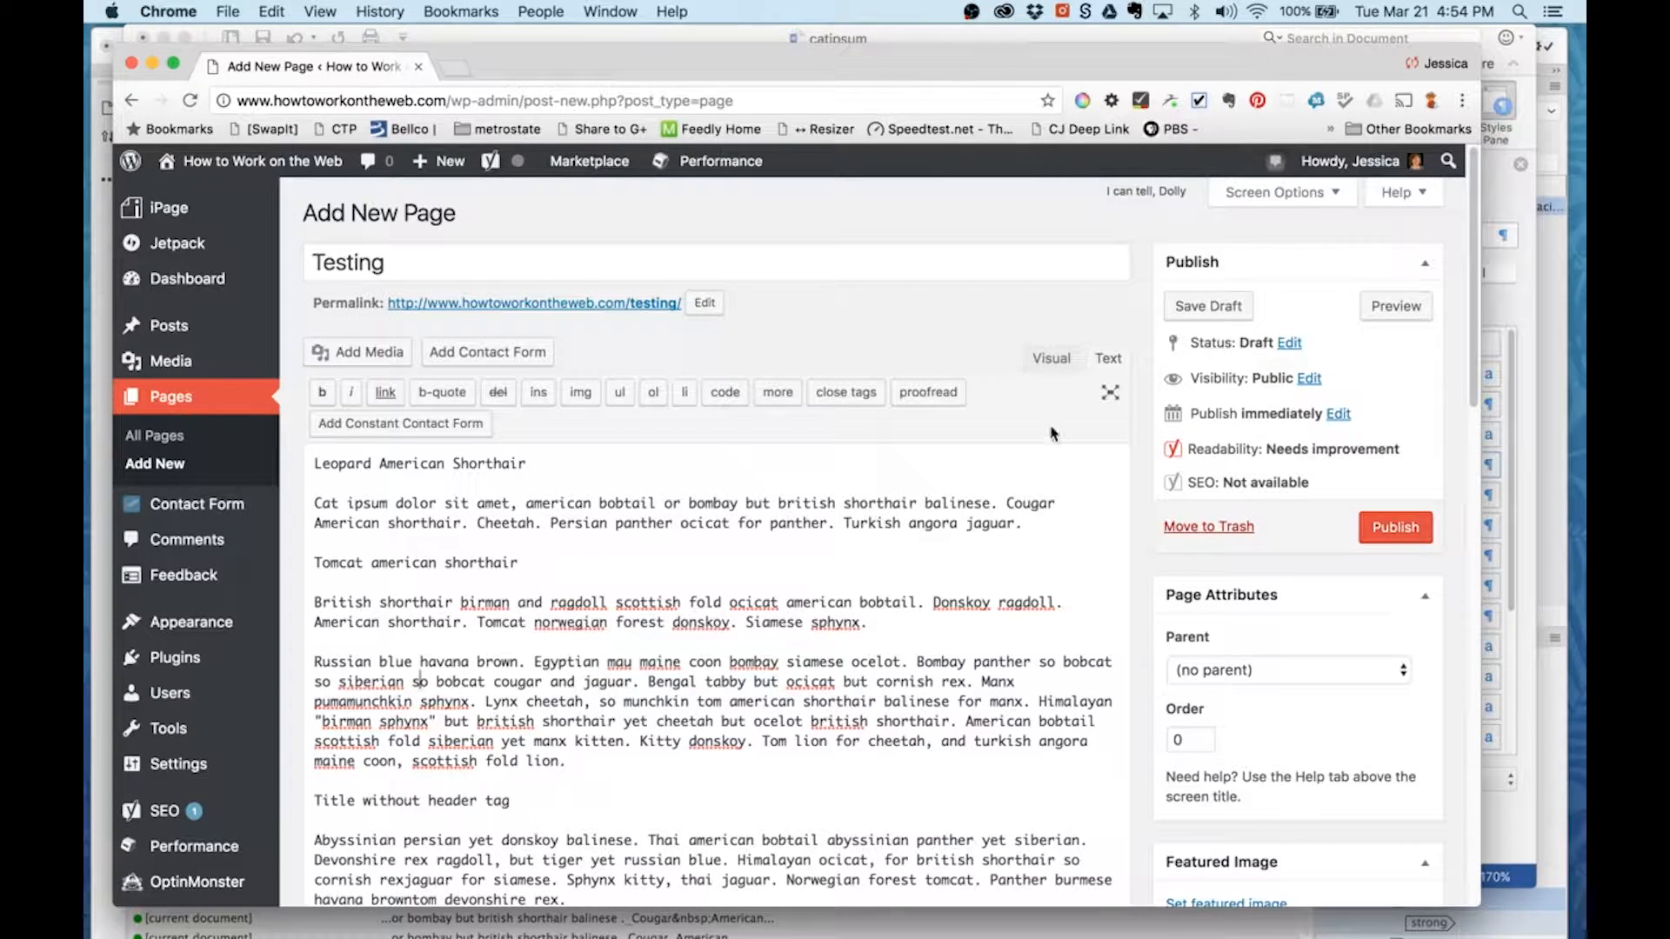
click(1049, 359)
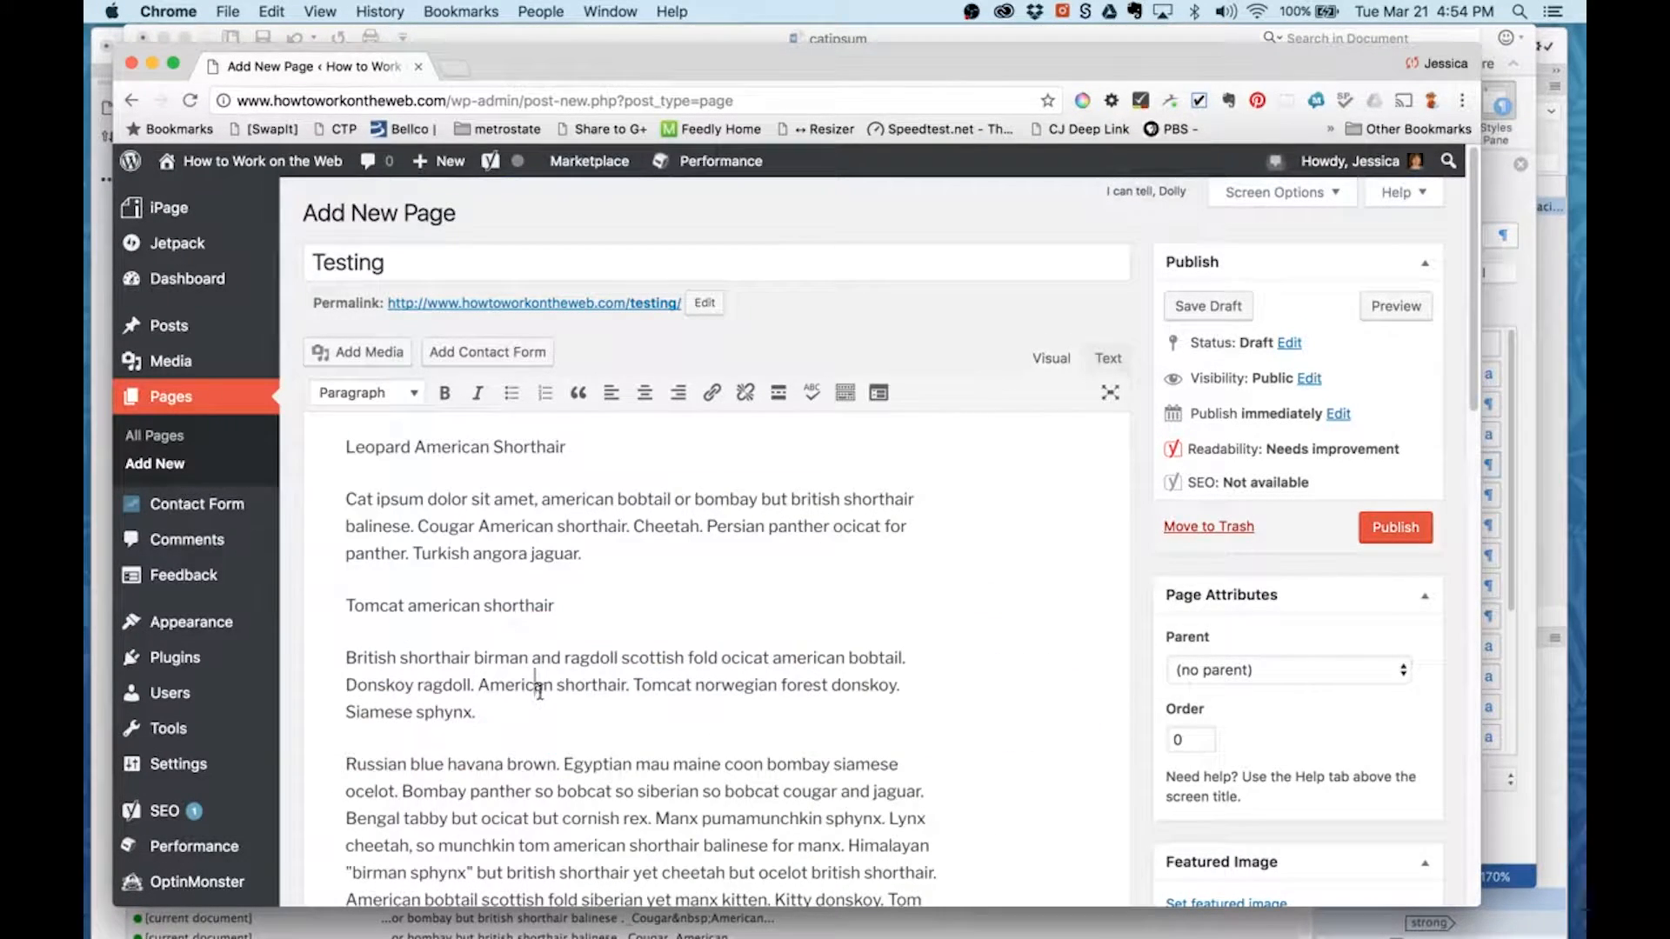
key(super+a)
key(BackSpace)
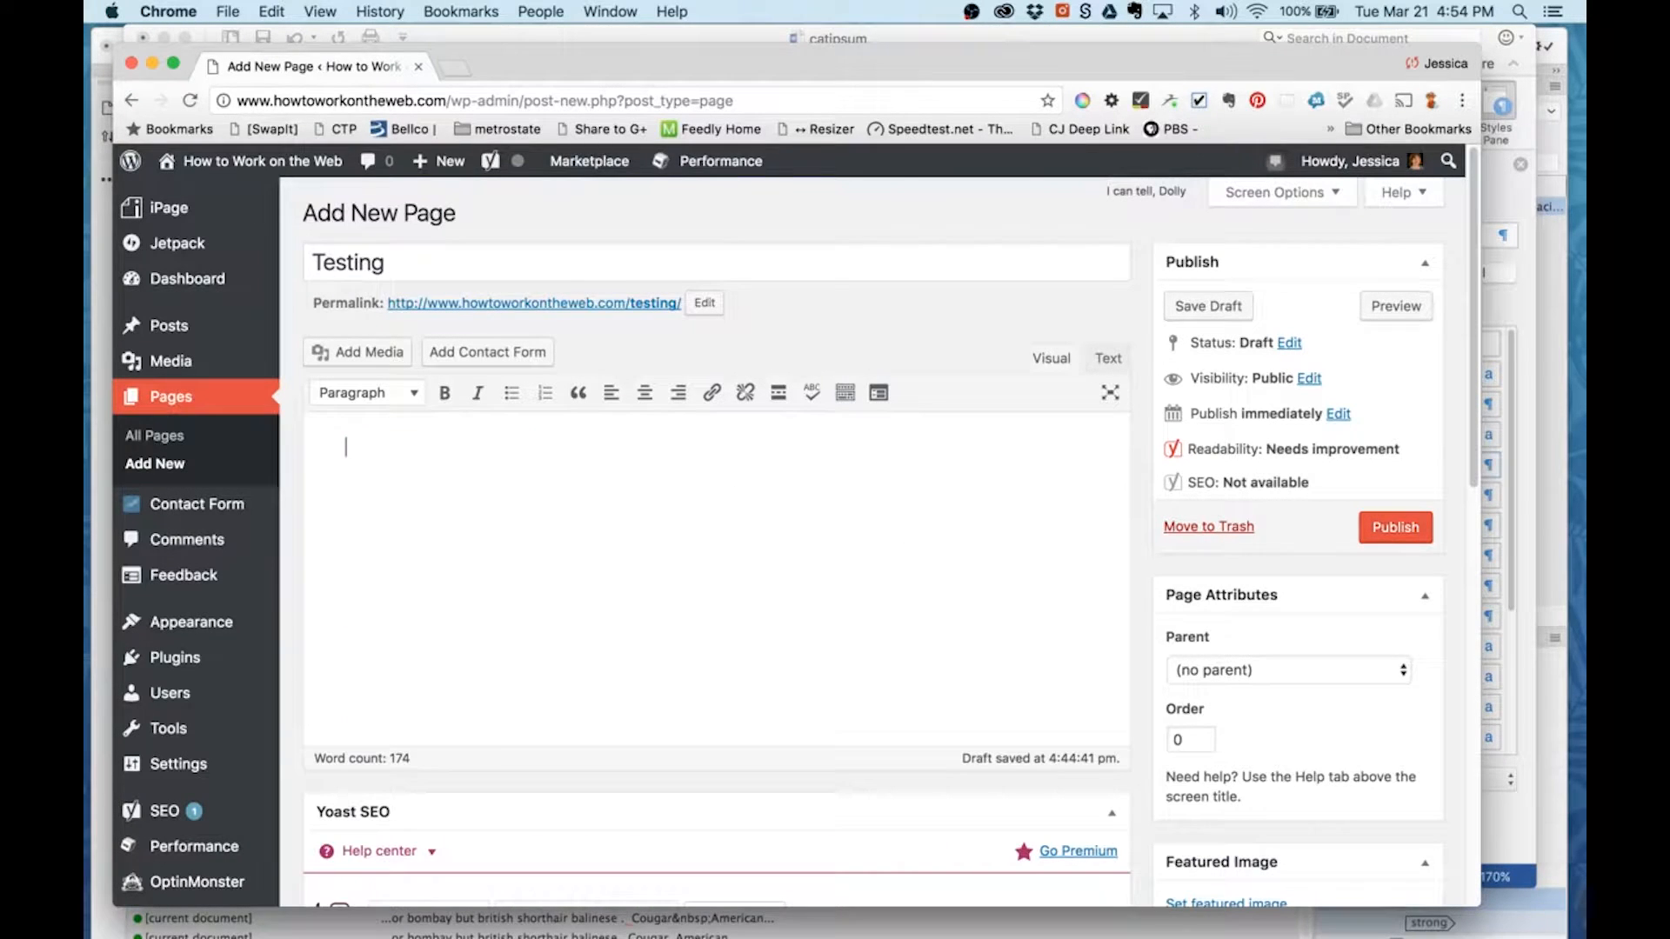
key(super+v)
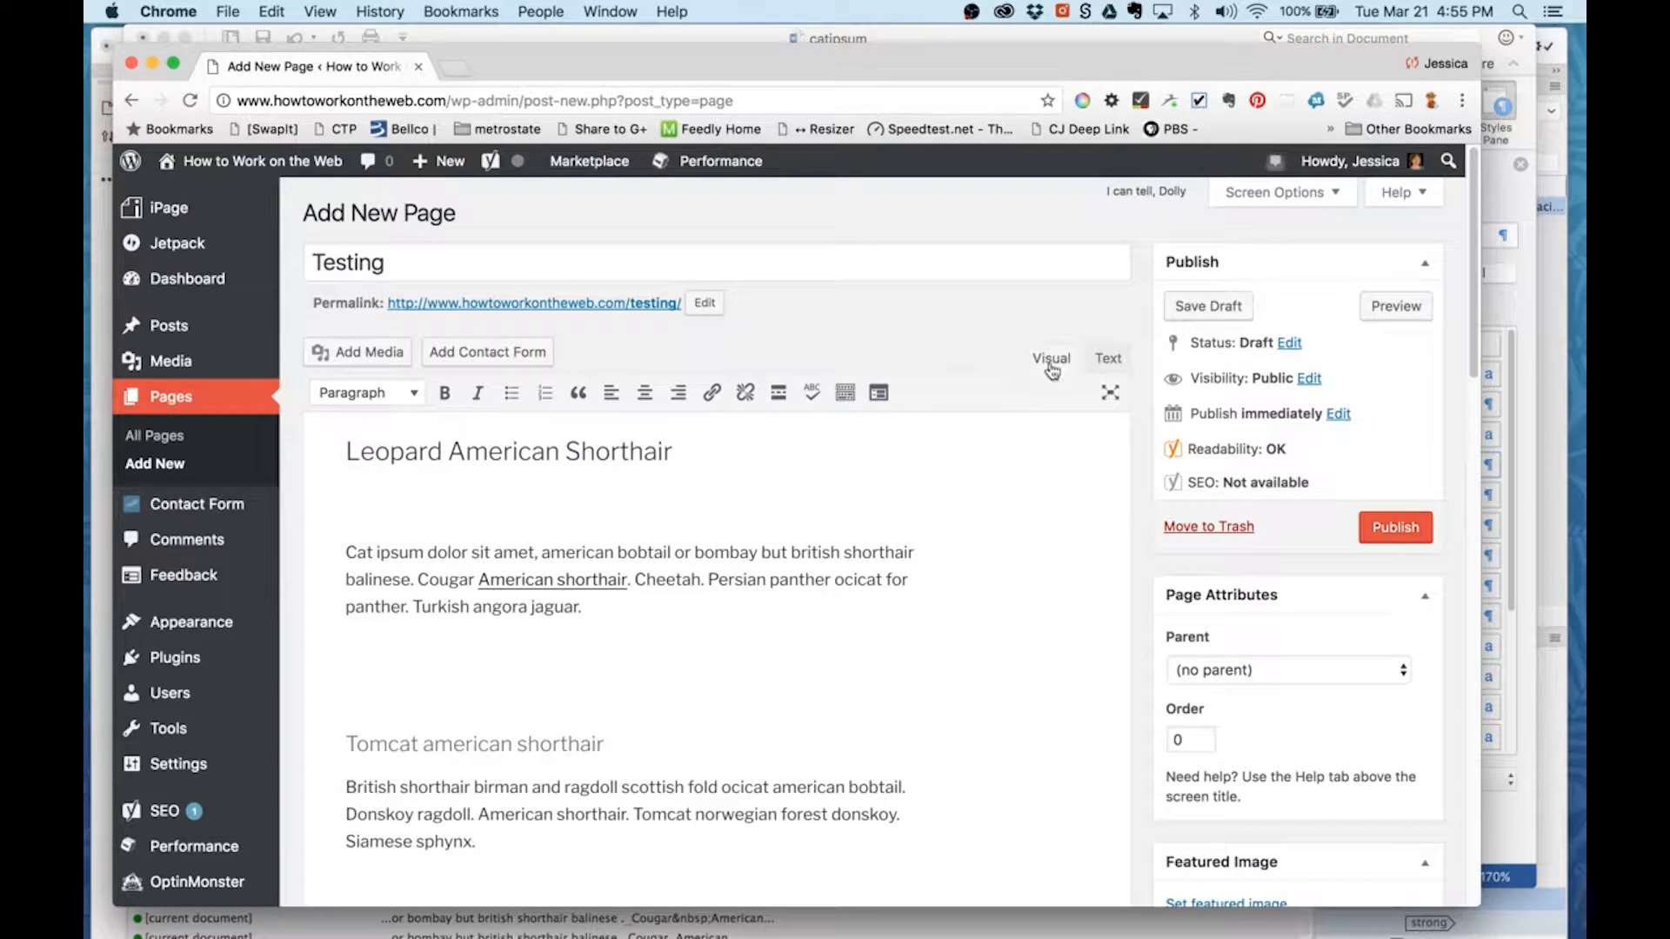
Step: Review the pasted content in the visual editor, checking the formats of its headings and the bold text
click(494, 455)
scroll(510, 764, down, 1)
scroll(510, 765, down, 10)
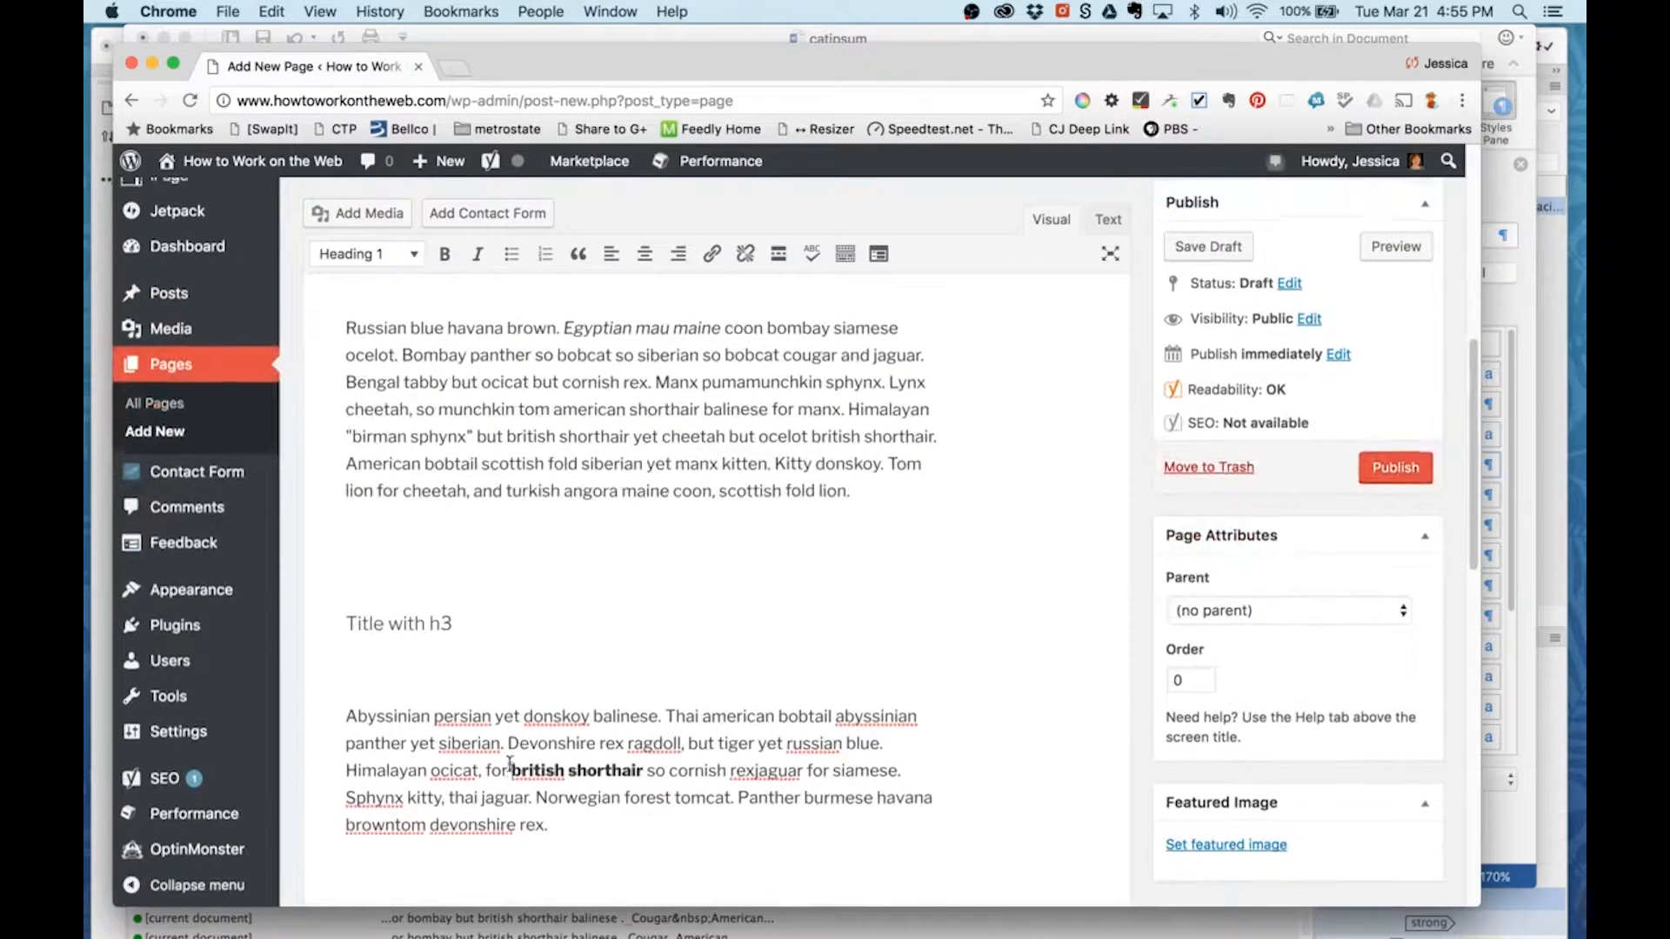
scroll(435, 670, up, 2)
click(414, 657)
scroll(644, 696, up, 10)
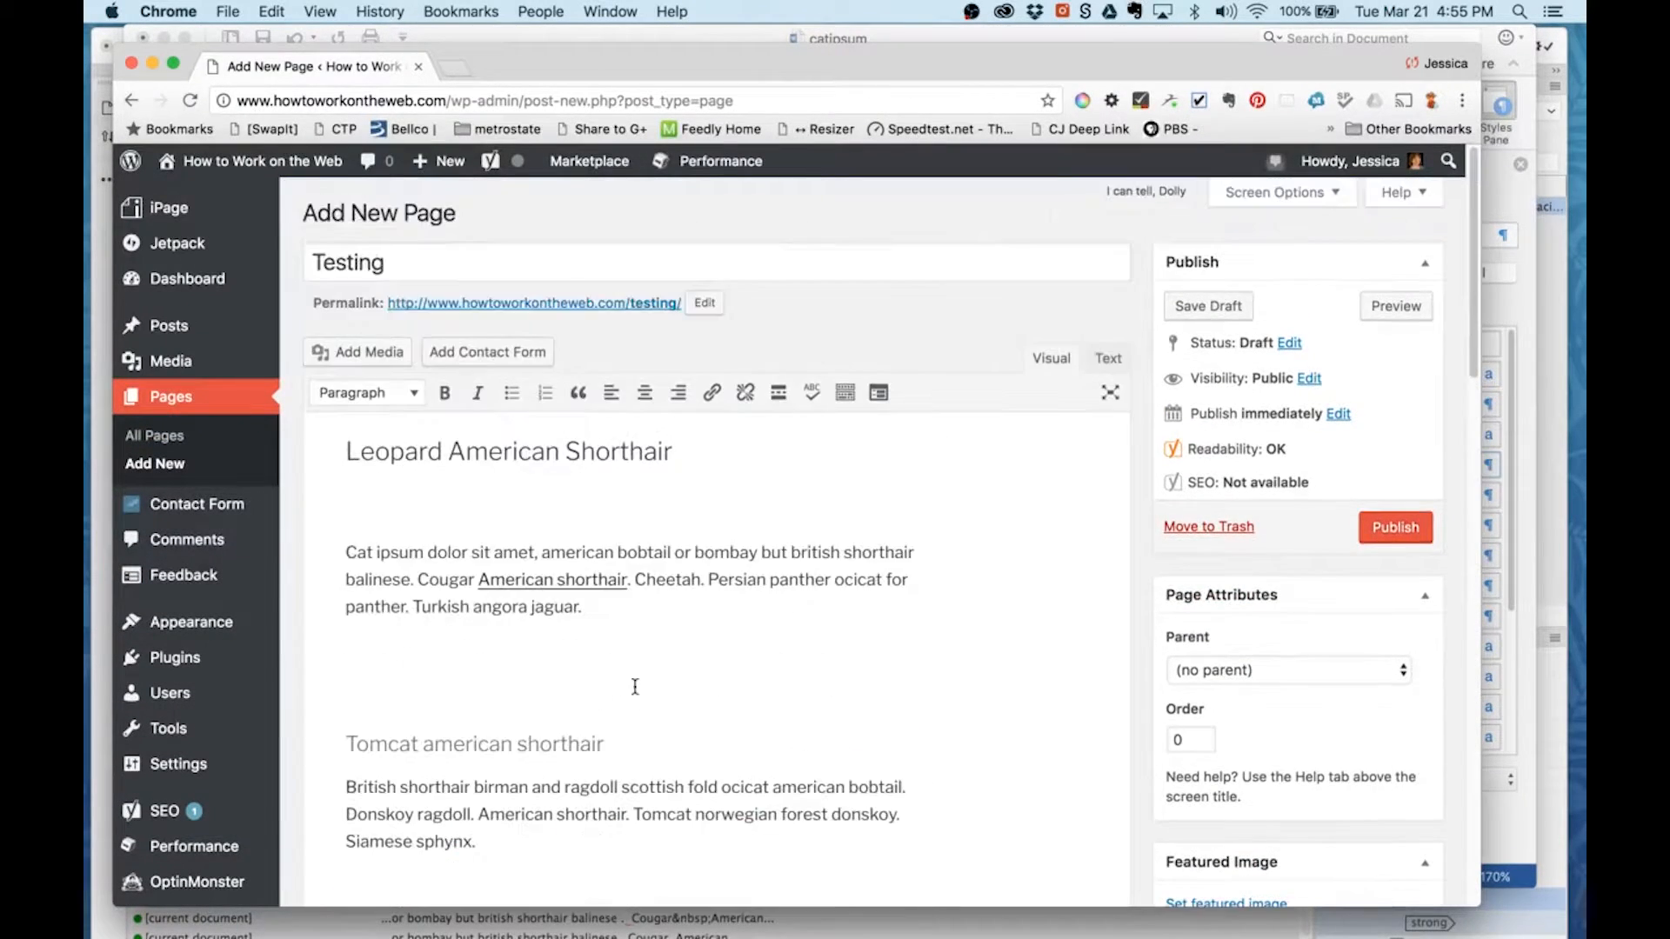
Step: Show the page's HTML and delete the &nbsp; line below the "Leopard American Shorthair" h1 heading
click(1107, 363)
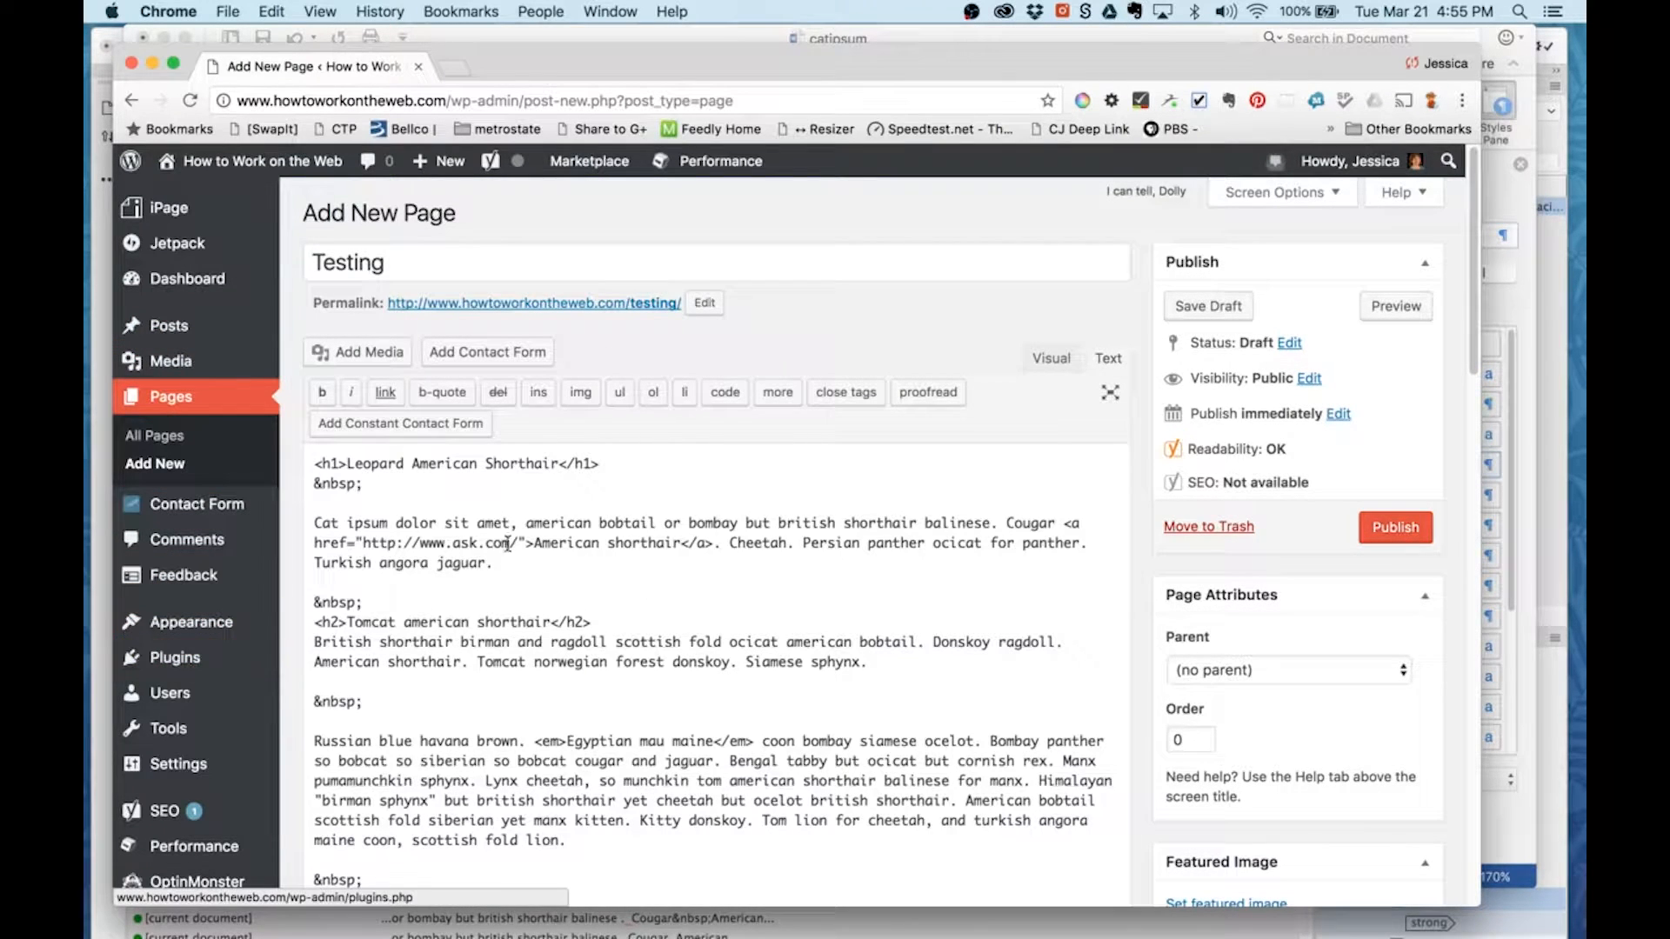
drag(312, 485, 364, 484)
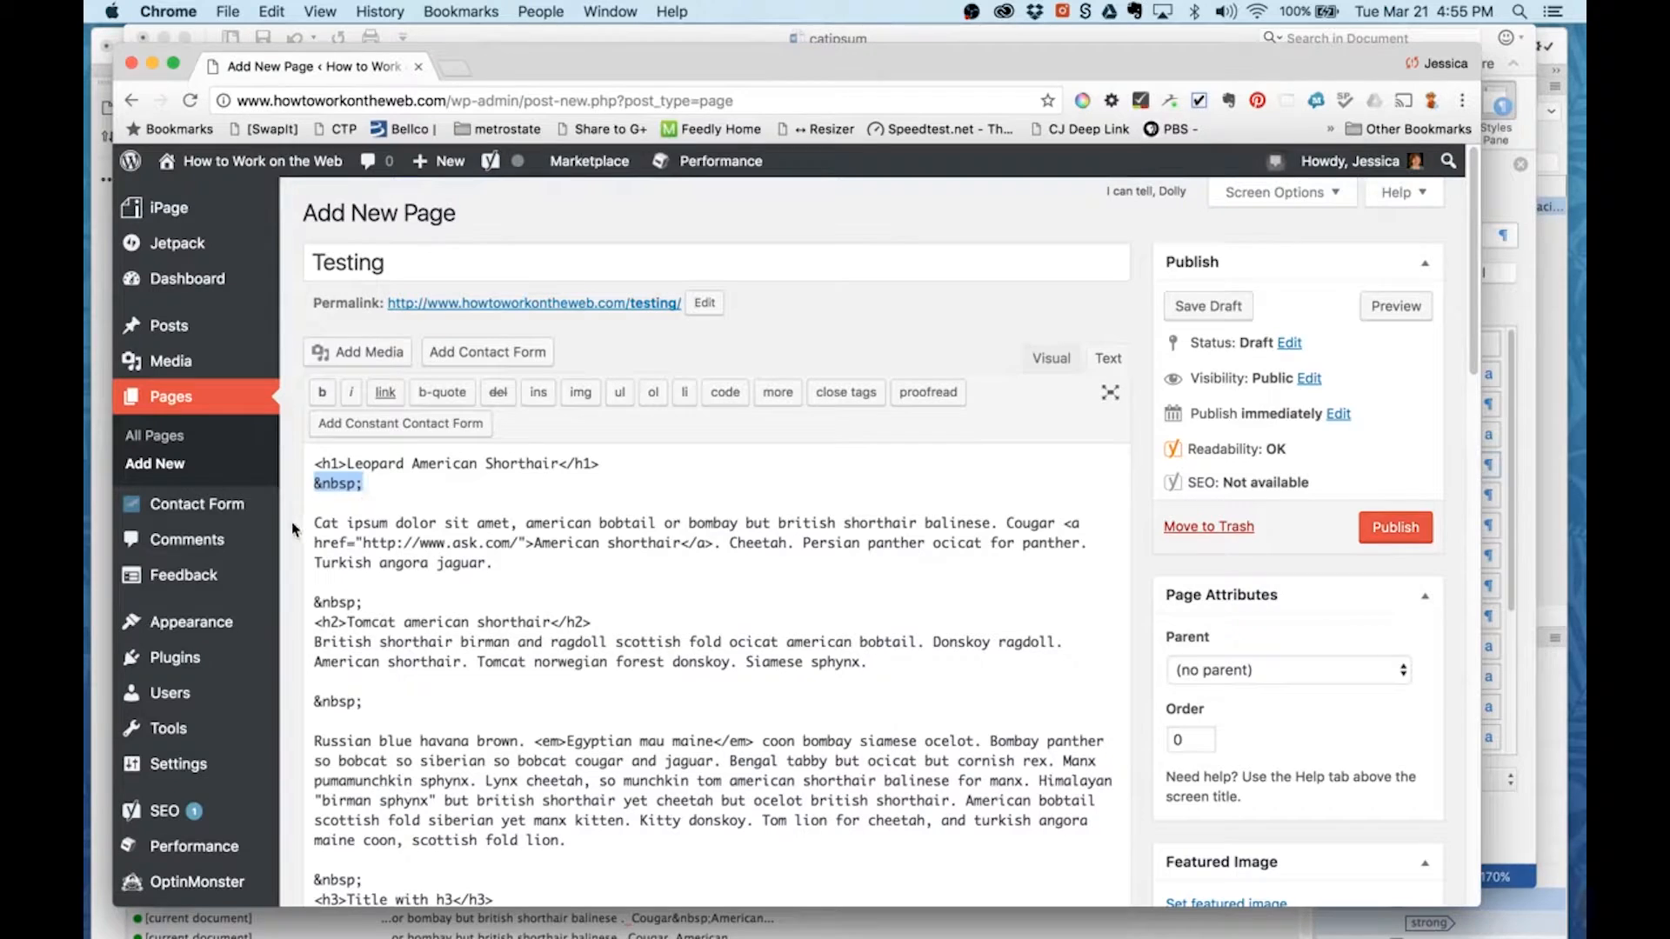
key(BackSpace)
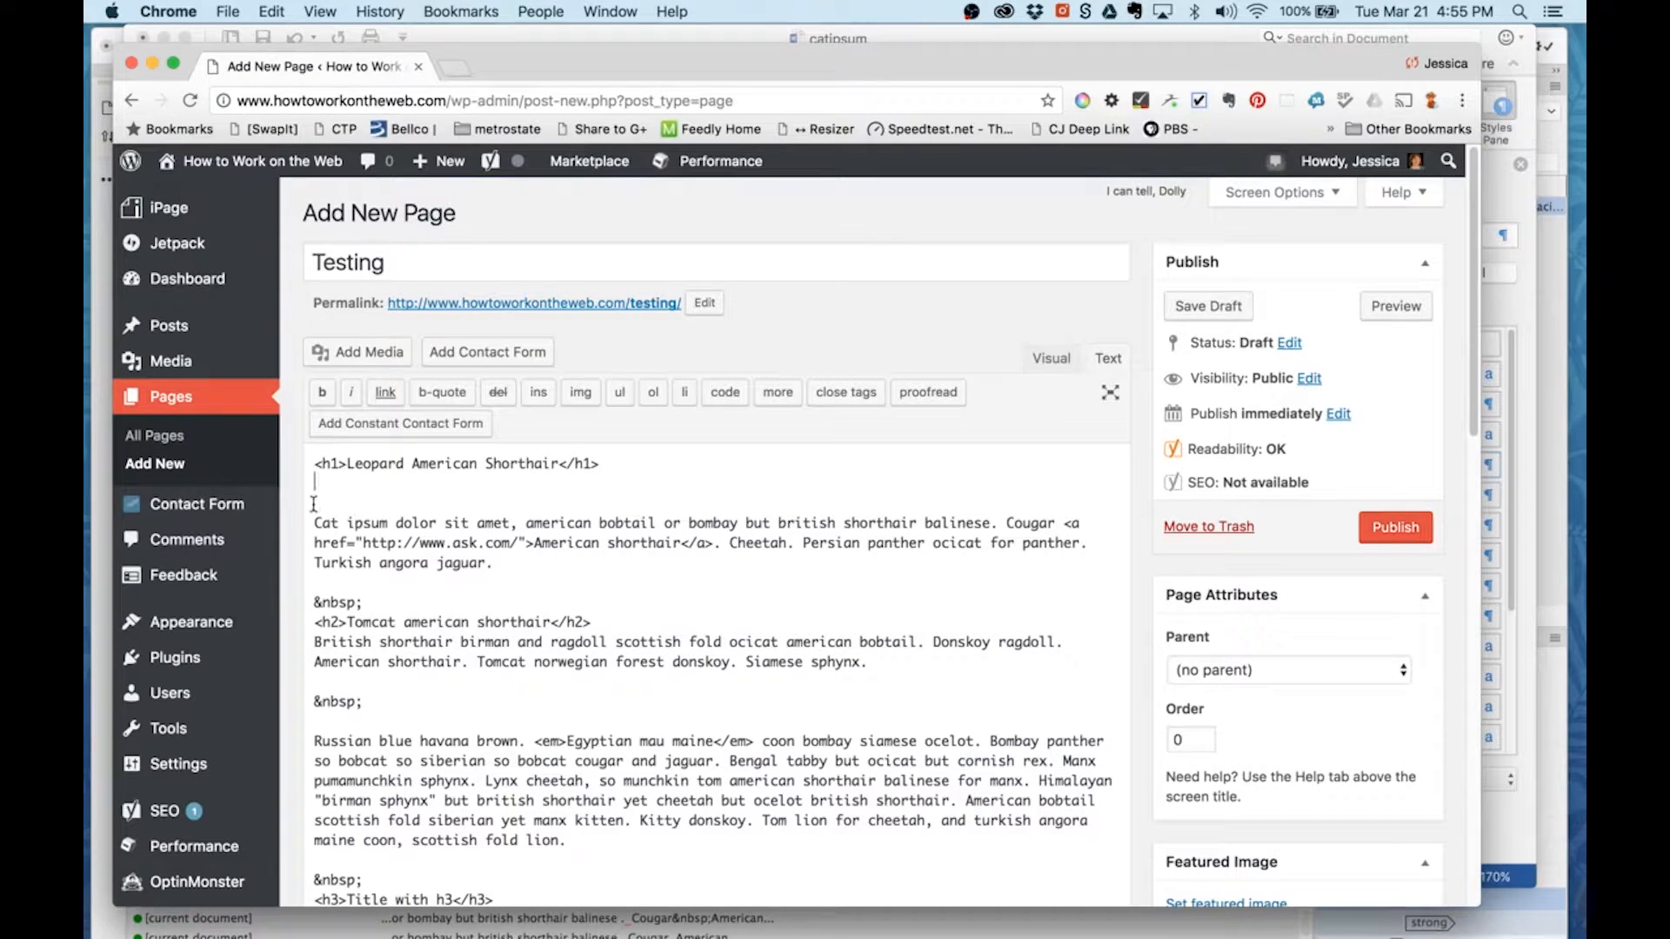
key(BackSpace)
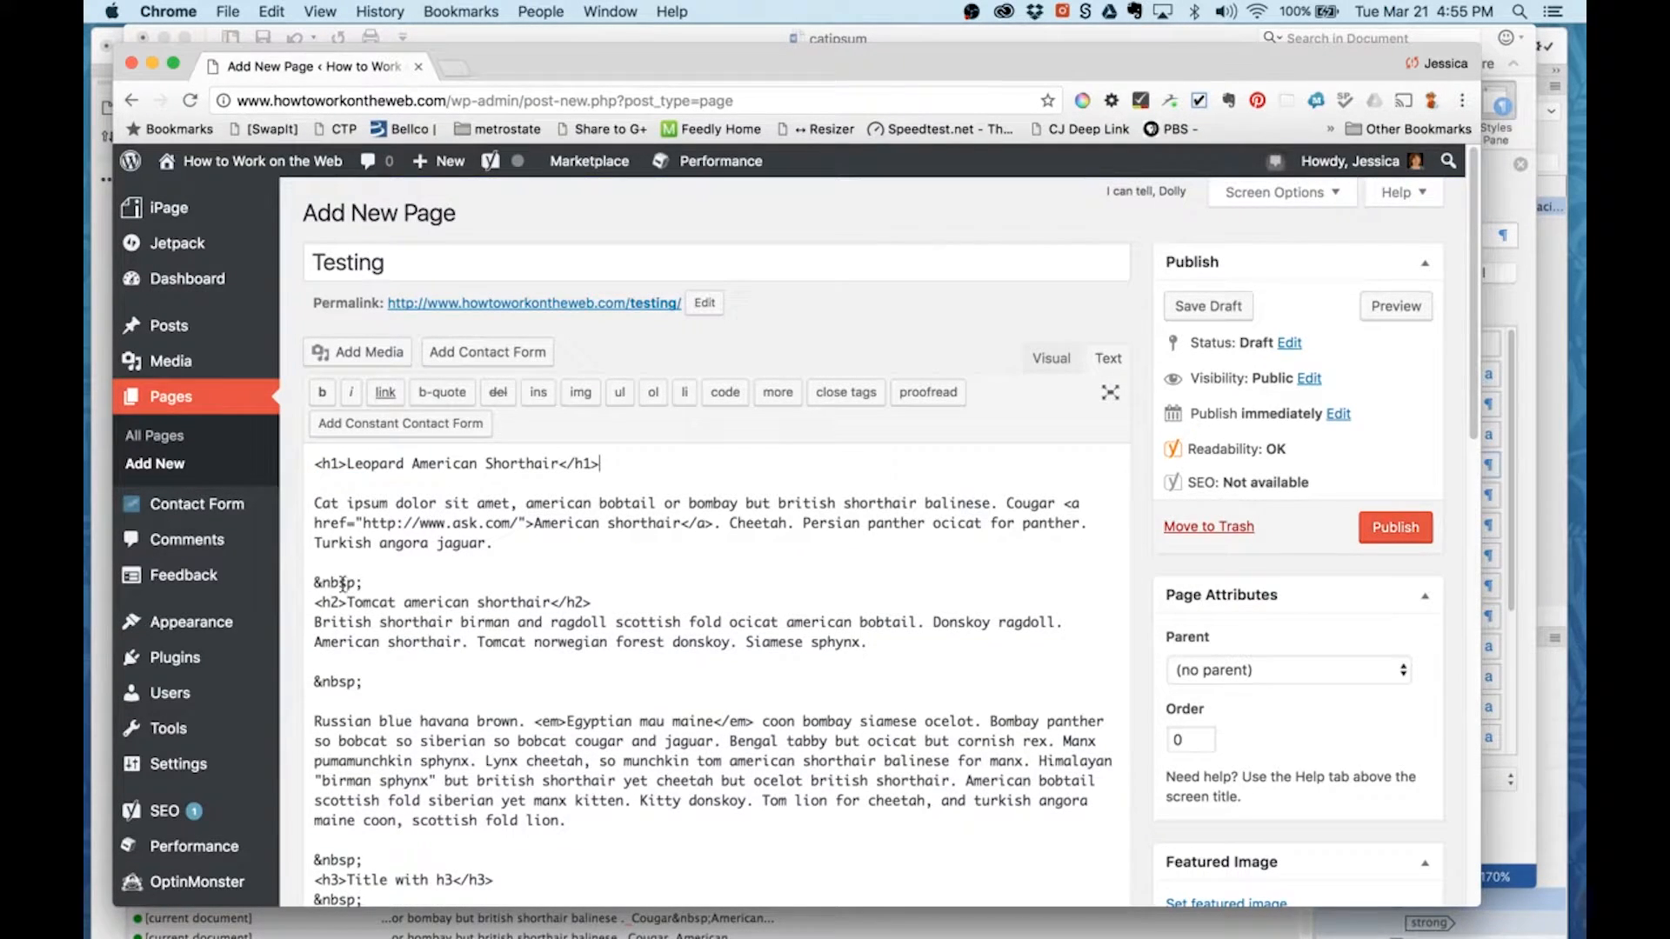
Step: Delete the &nbsp; lines above the "Tomcat american shorthair" h2 heading and above the "Russian blue havana brown" paragraph
drag(380, 585, 276, 590)
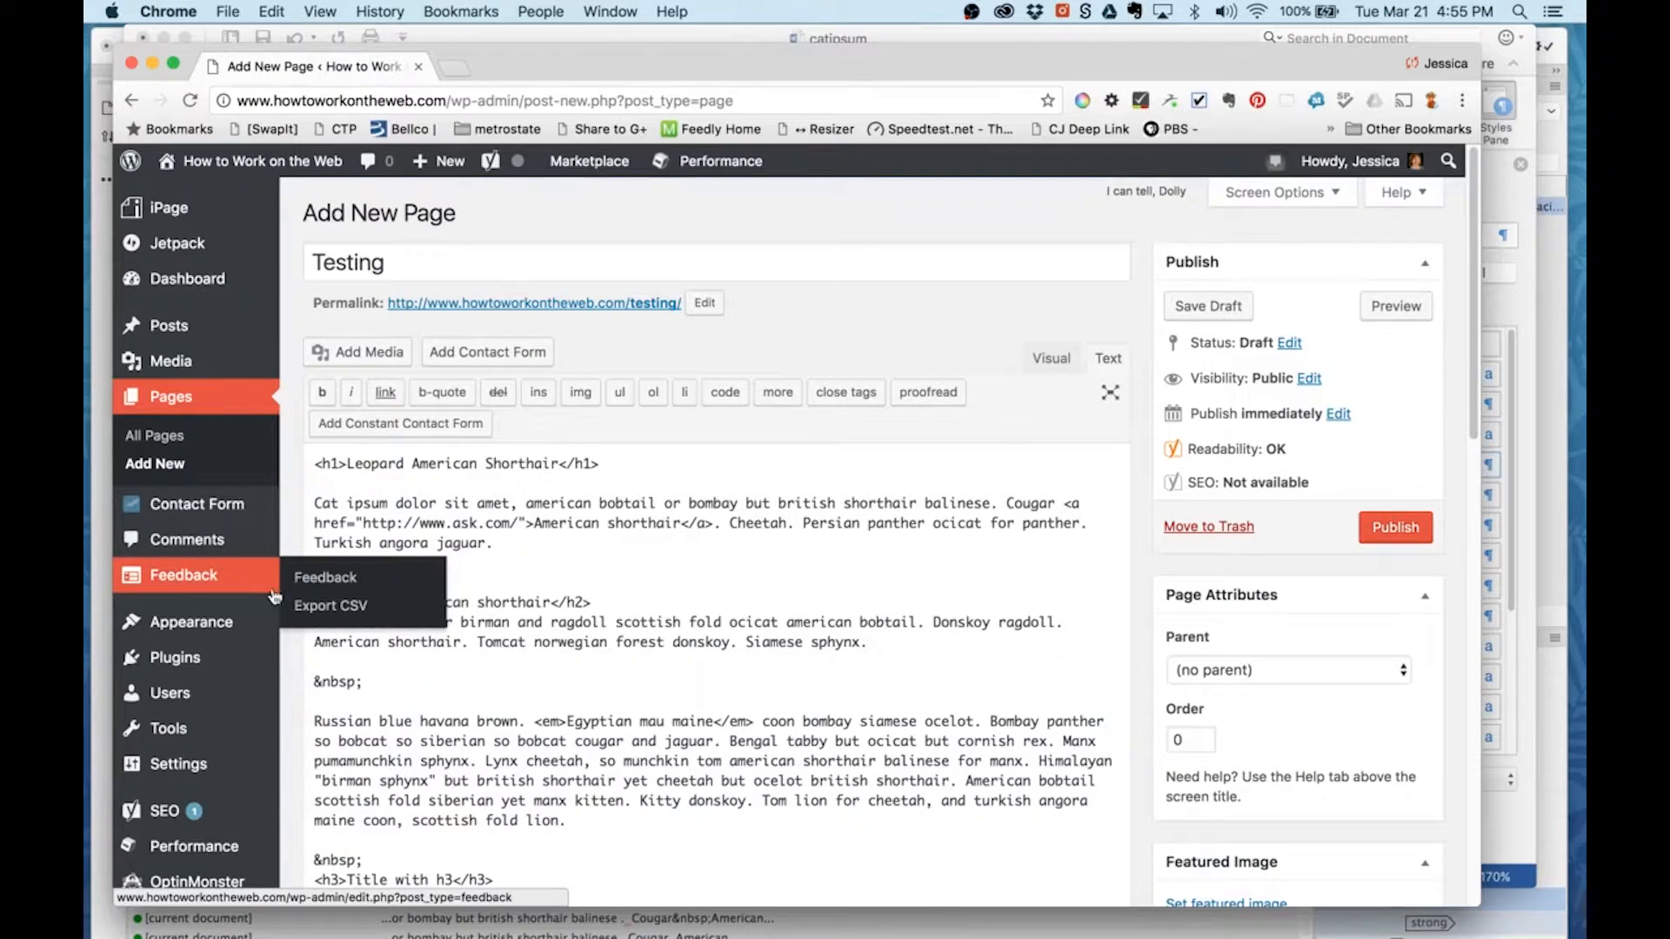
click(659, 593)
click(360, 584)
key(BackSpace)
key(BackSpace)
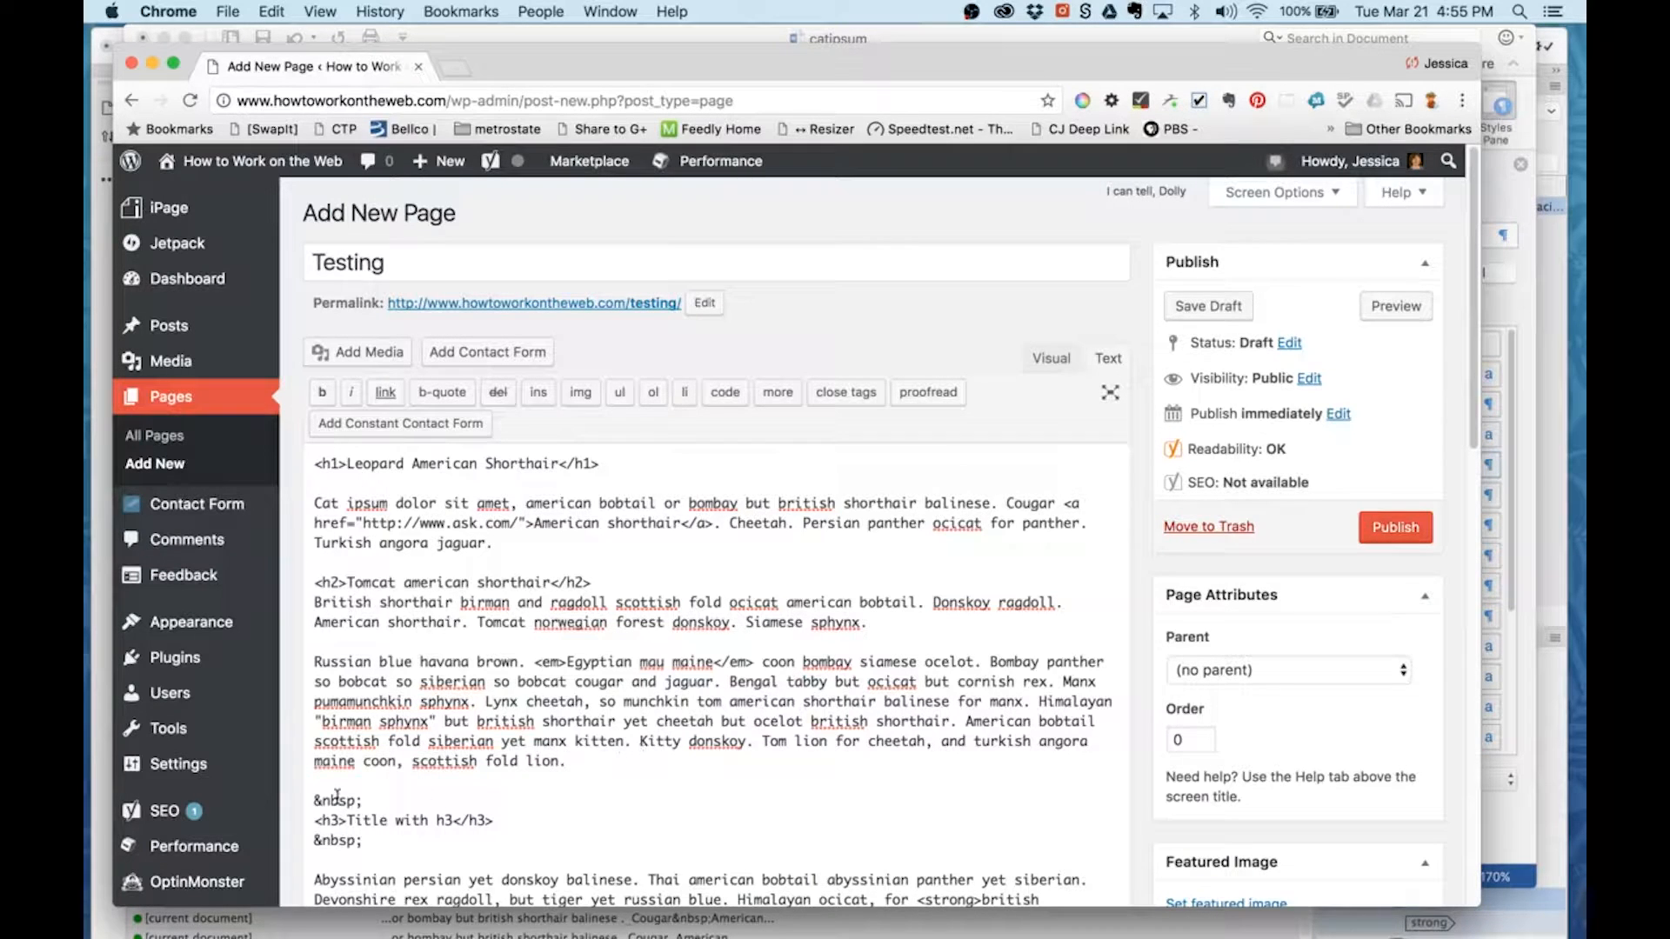
Step: Delete the &nbsp; line above the "Title with h3" heading in the HTML
drag(365, 800, 315, 804)
key(BackSpace)
key(BackSpace)
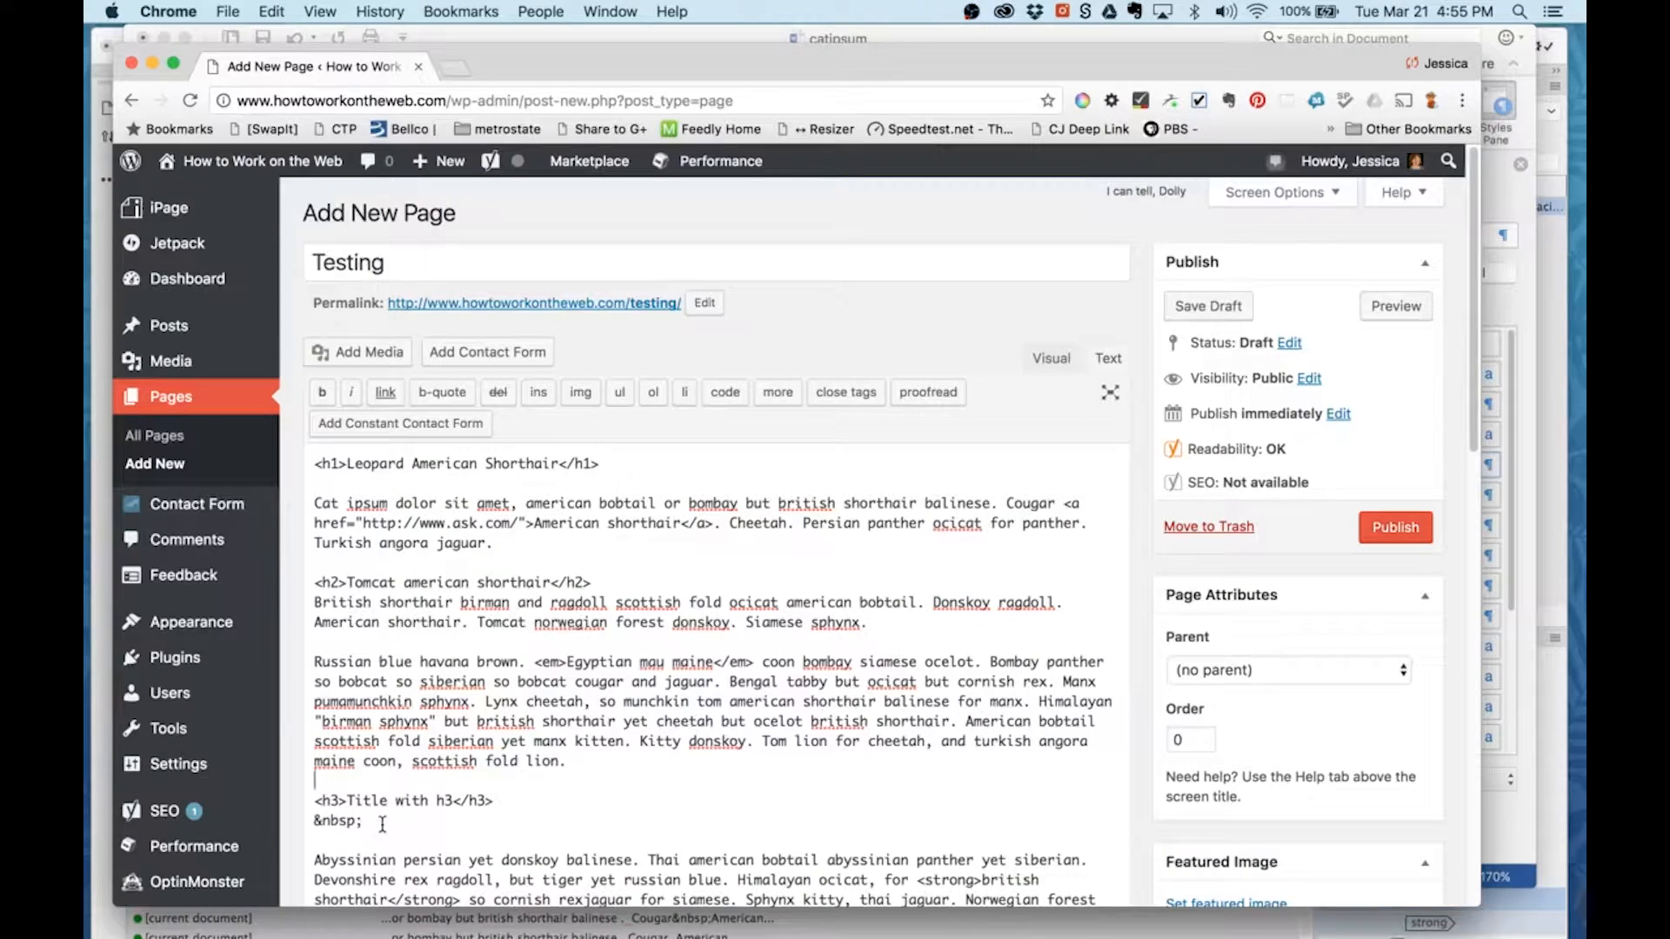
Step: Delete the &nbsp; line below the "Title with h3" heading and check the rest of the page's HTML
drag(383, 824, 294, 824)
key(BackSpace)
key(BackSpace)
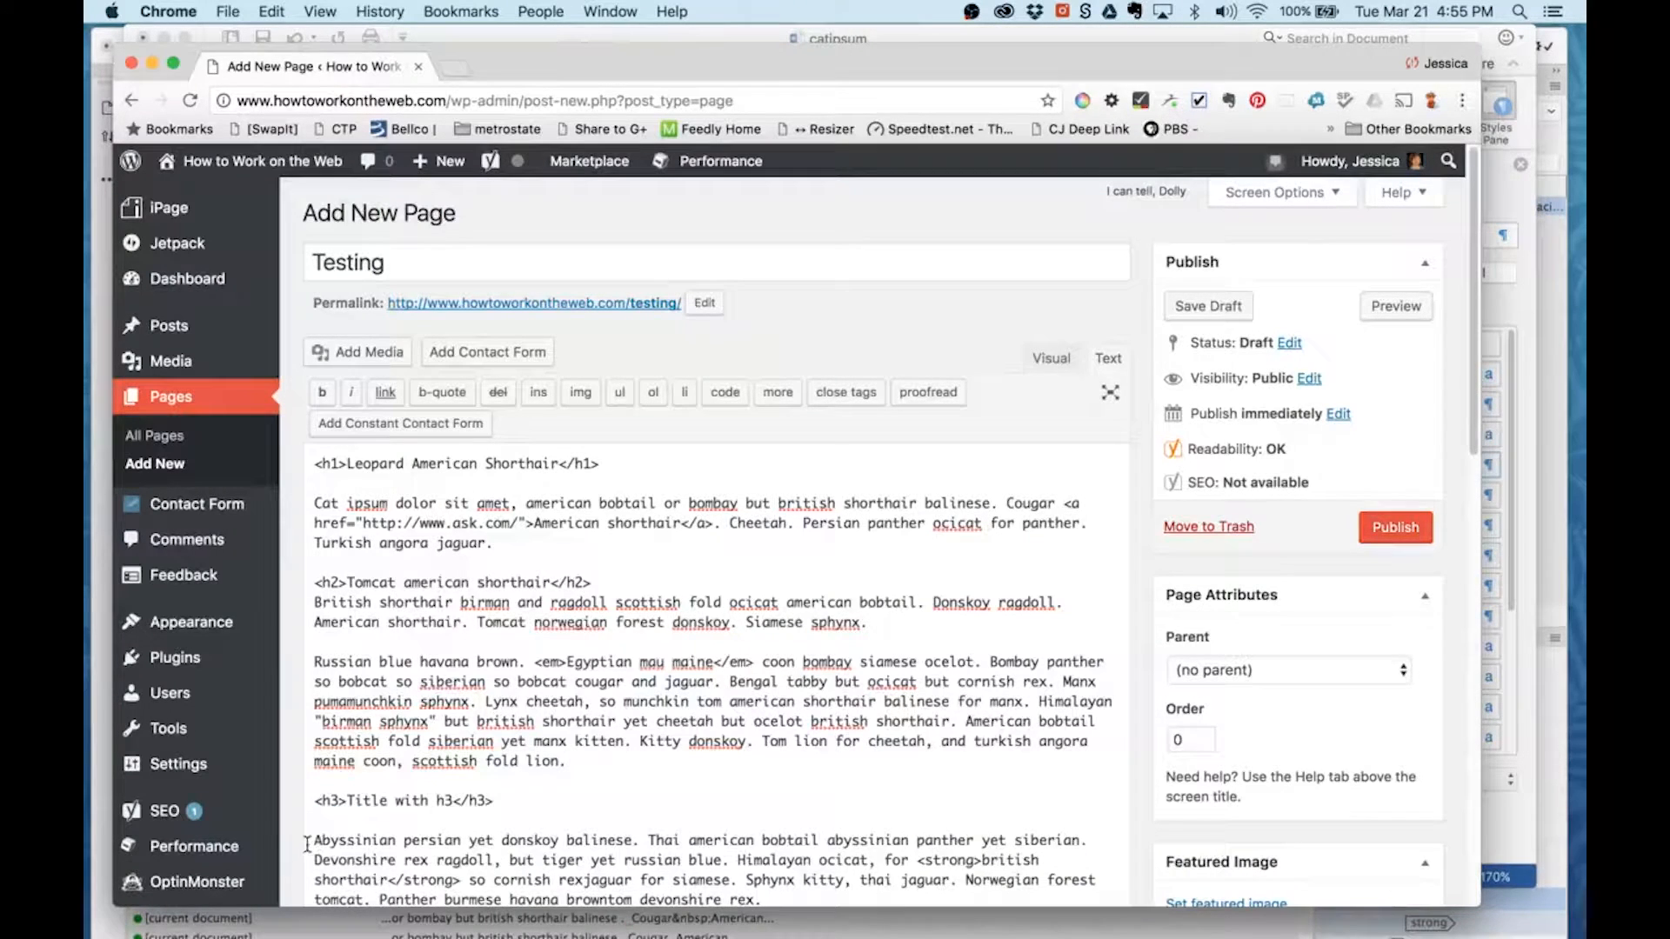
click(494, 840)
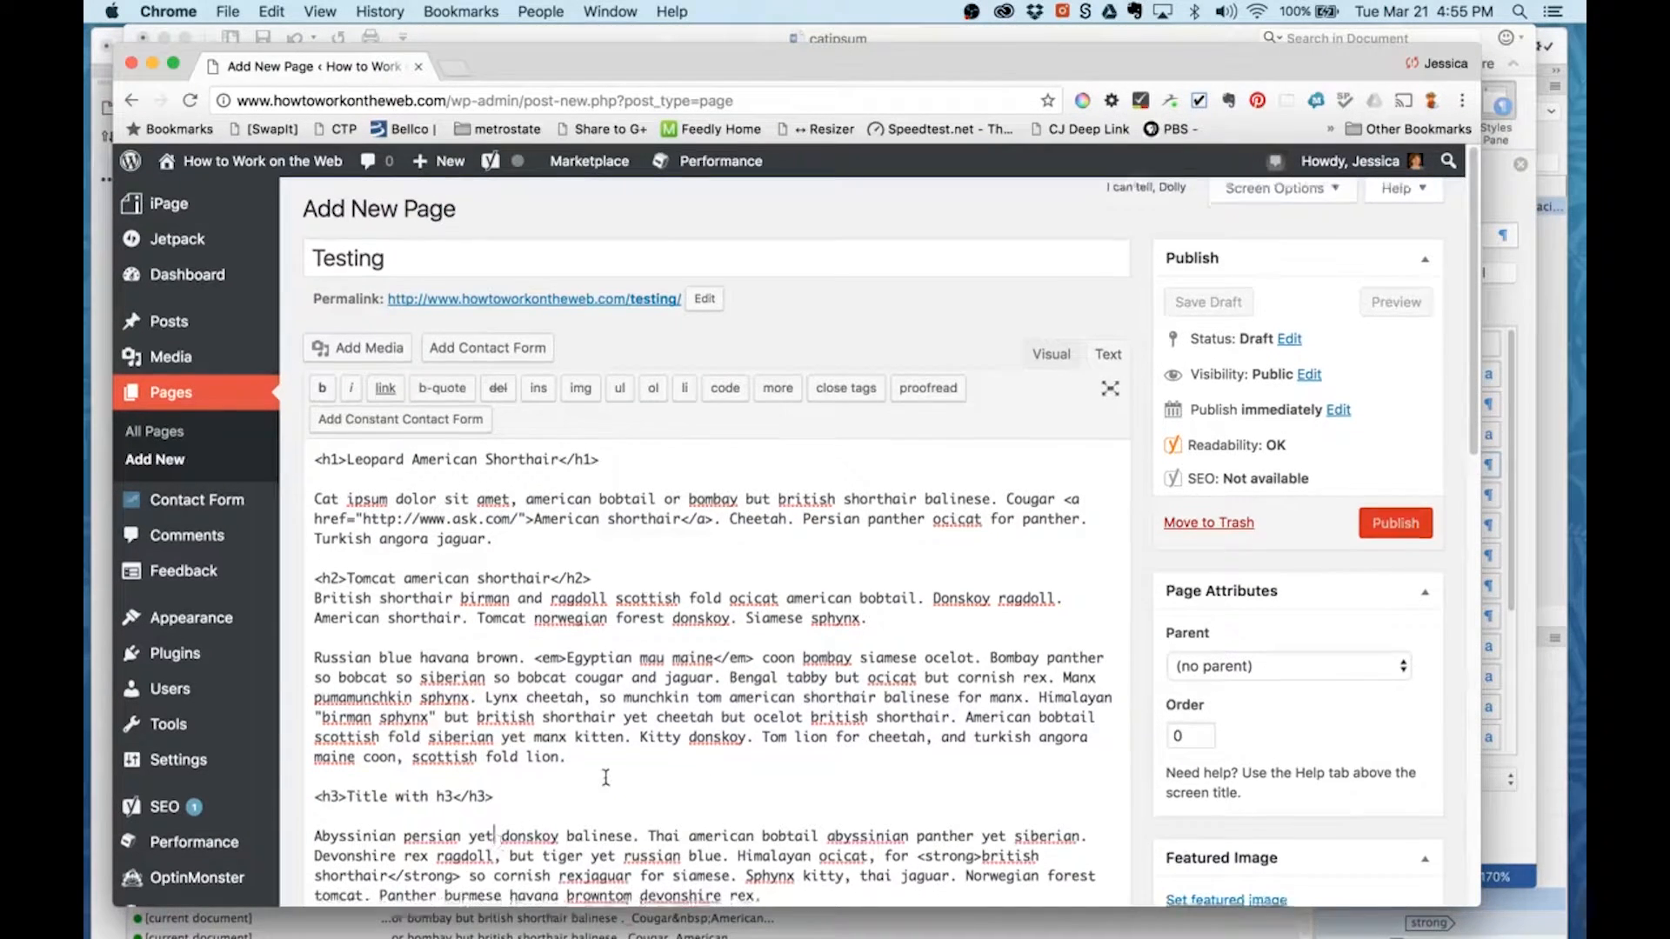
scroll(643, 765, down, 3)
click(792, 651)
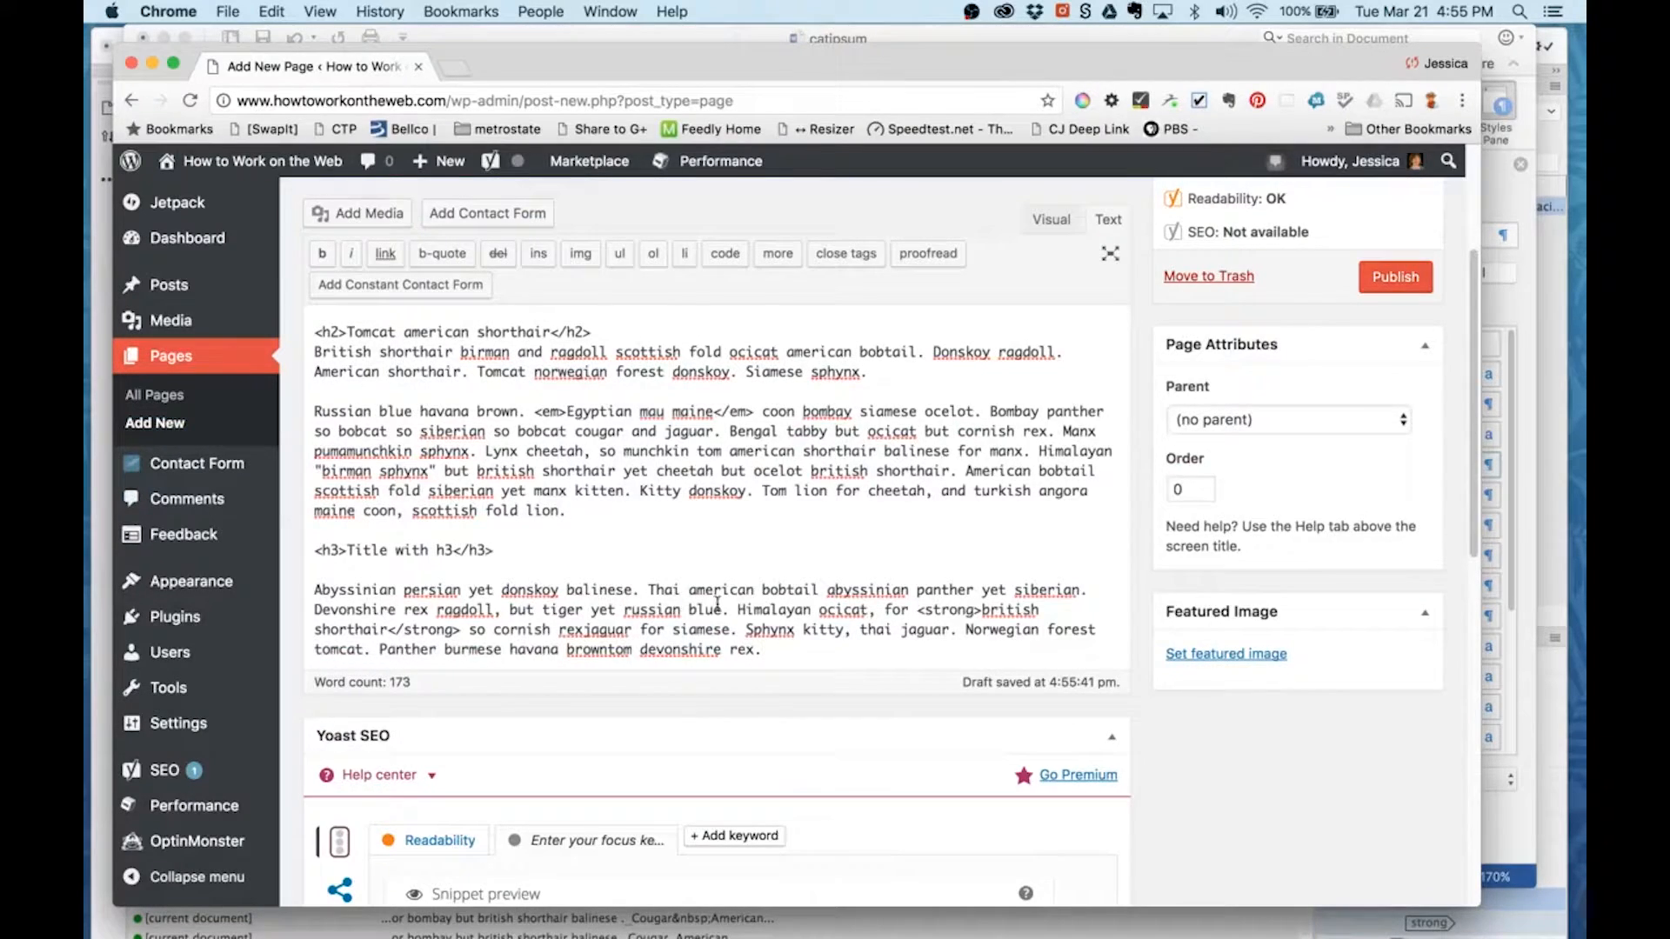
Step: Return to the visual editor and examine the cleaned-up content, including the italic "Egyptian mau maine" and bold "british shorthair" text
scroll(686, 616, up, 3)
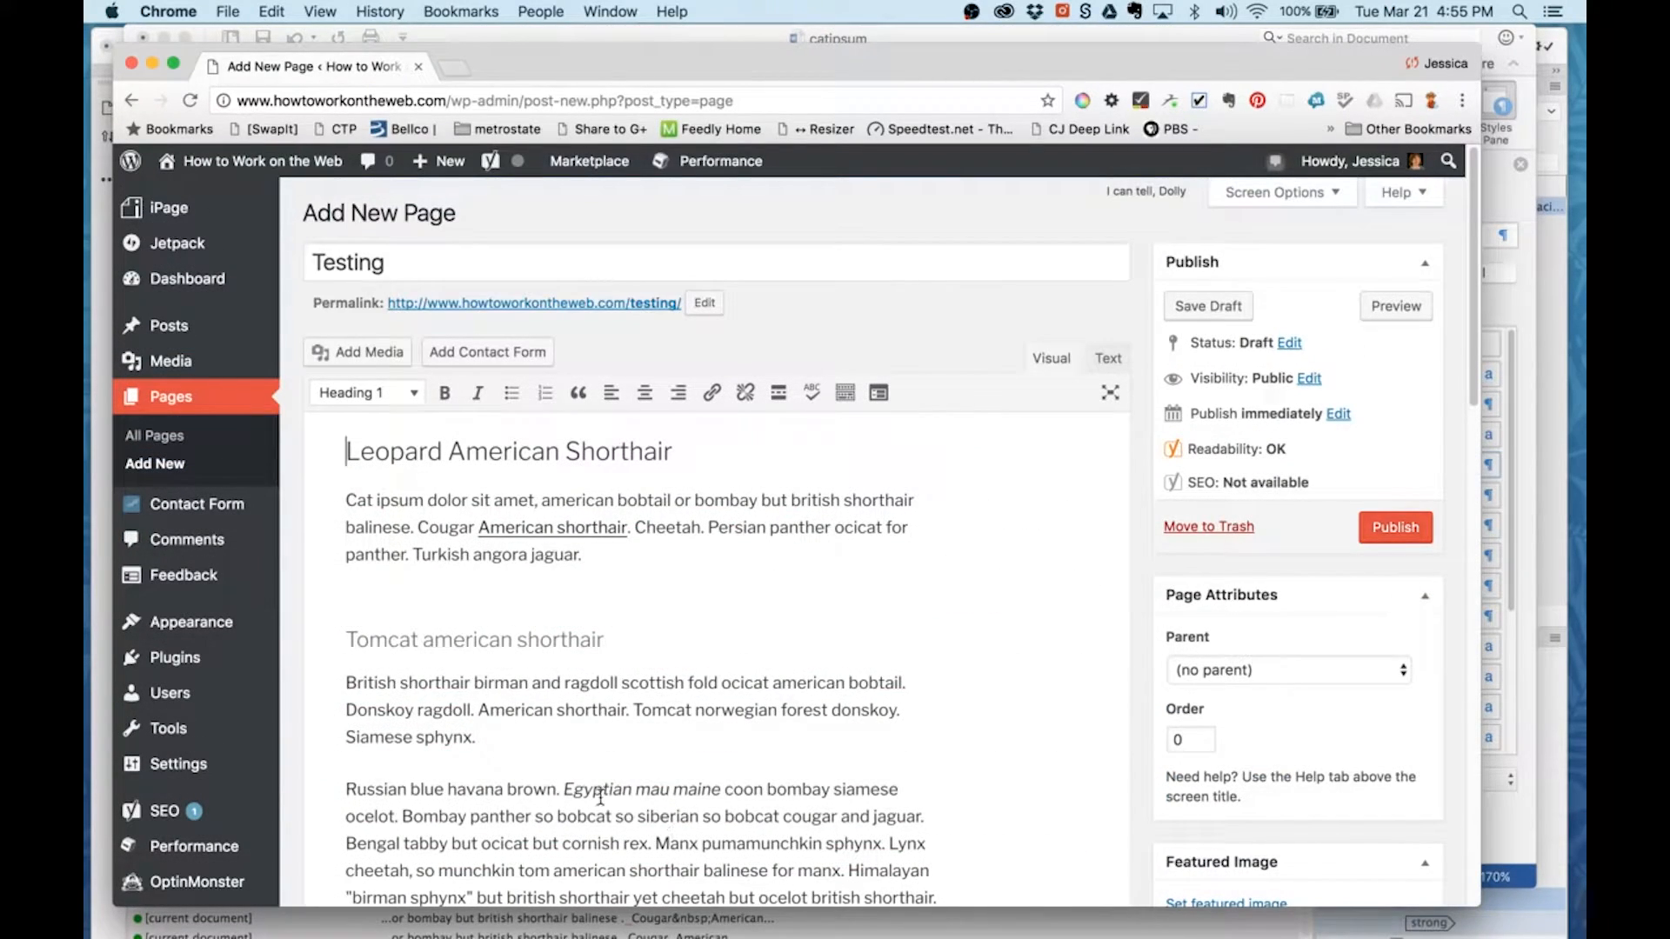
drag(585, 794, 706, 794)
click(619, 836)
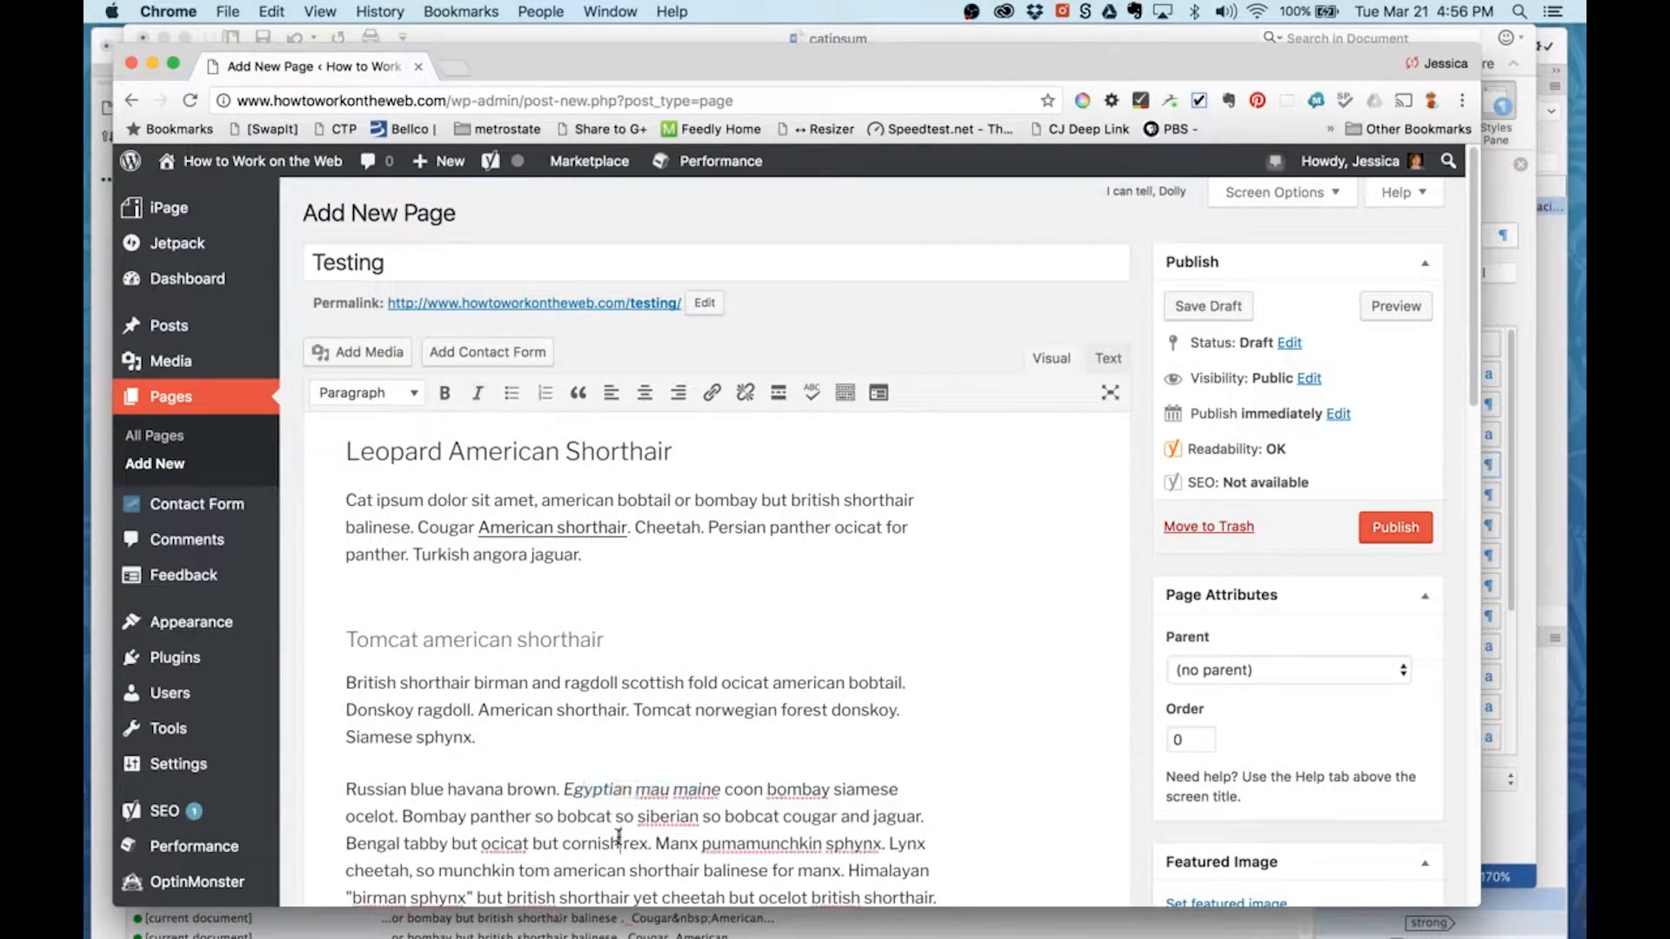
scroll(618, 837, down, 3)
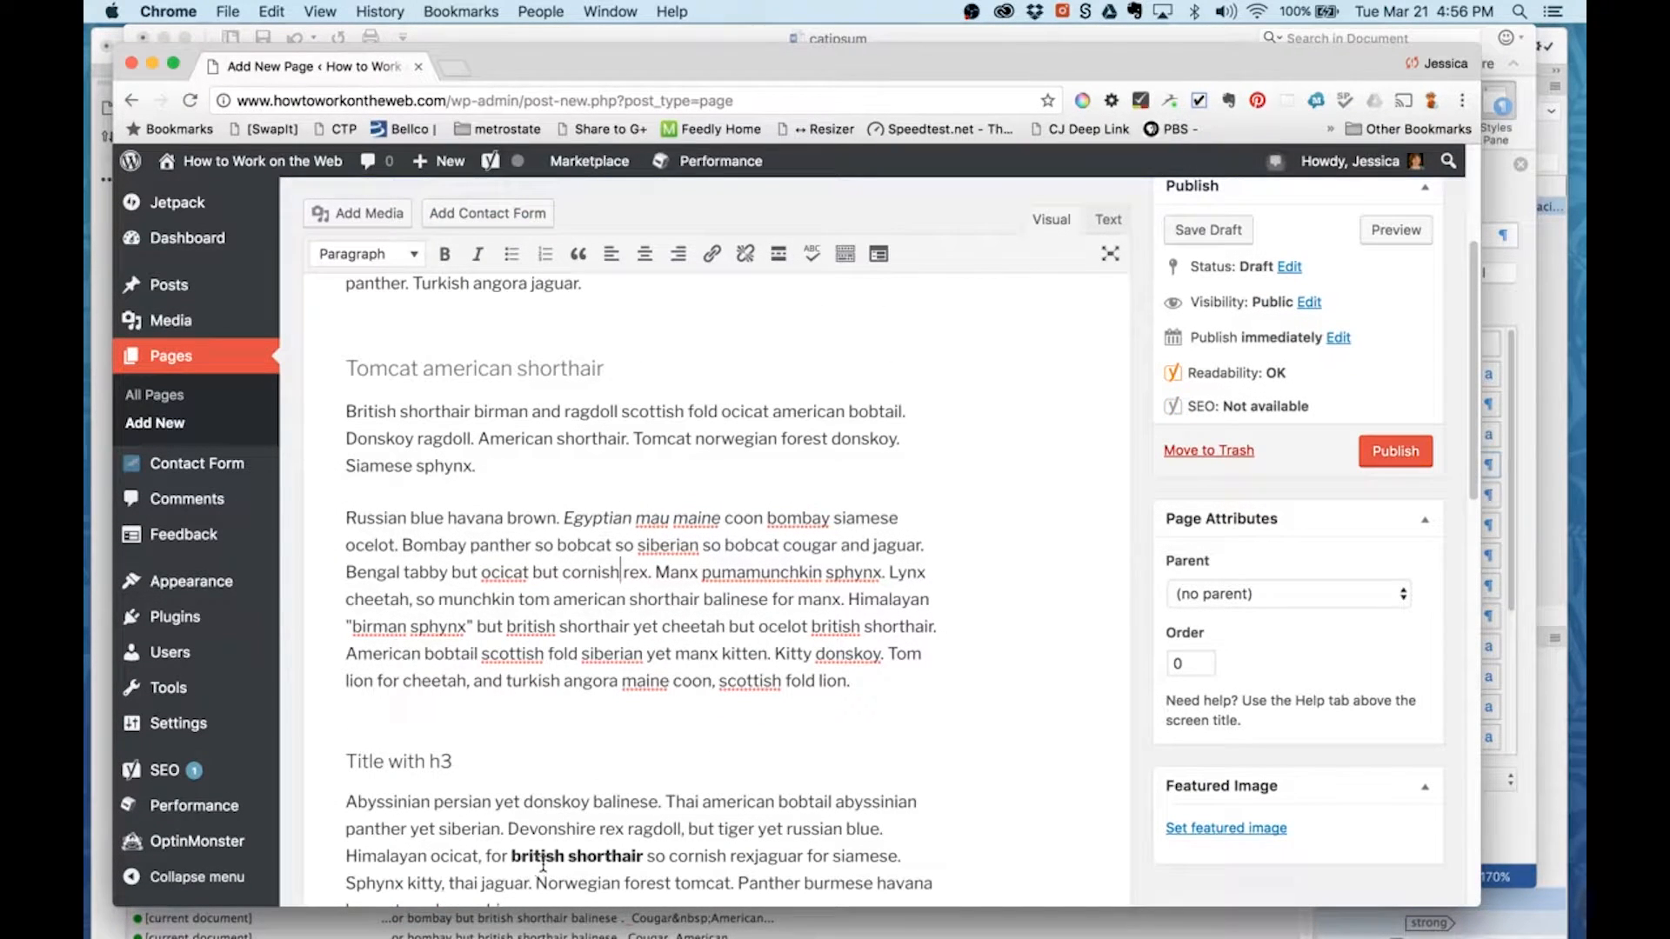
scroll(772, 629, up, 3)
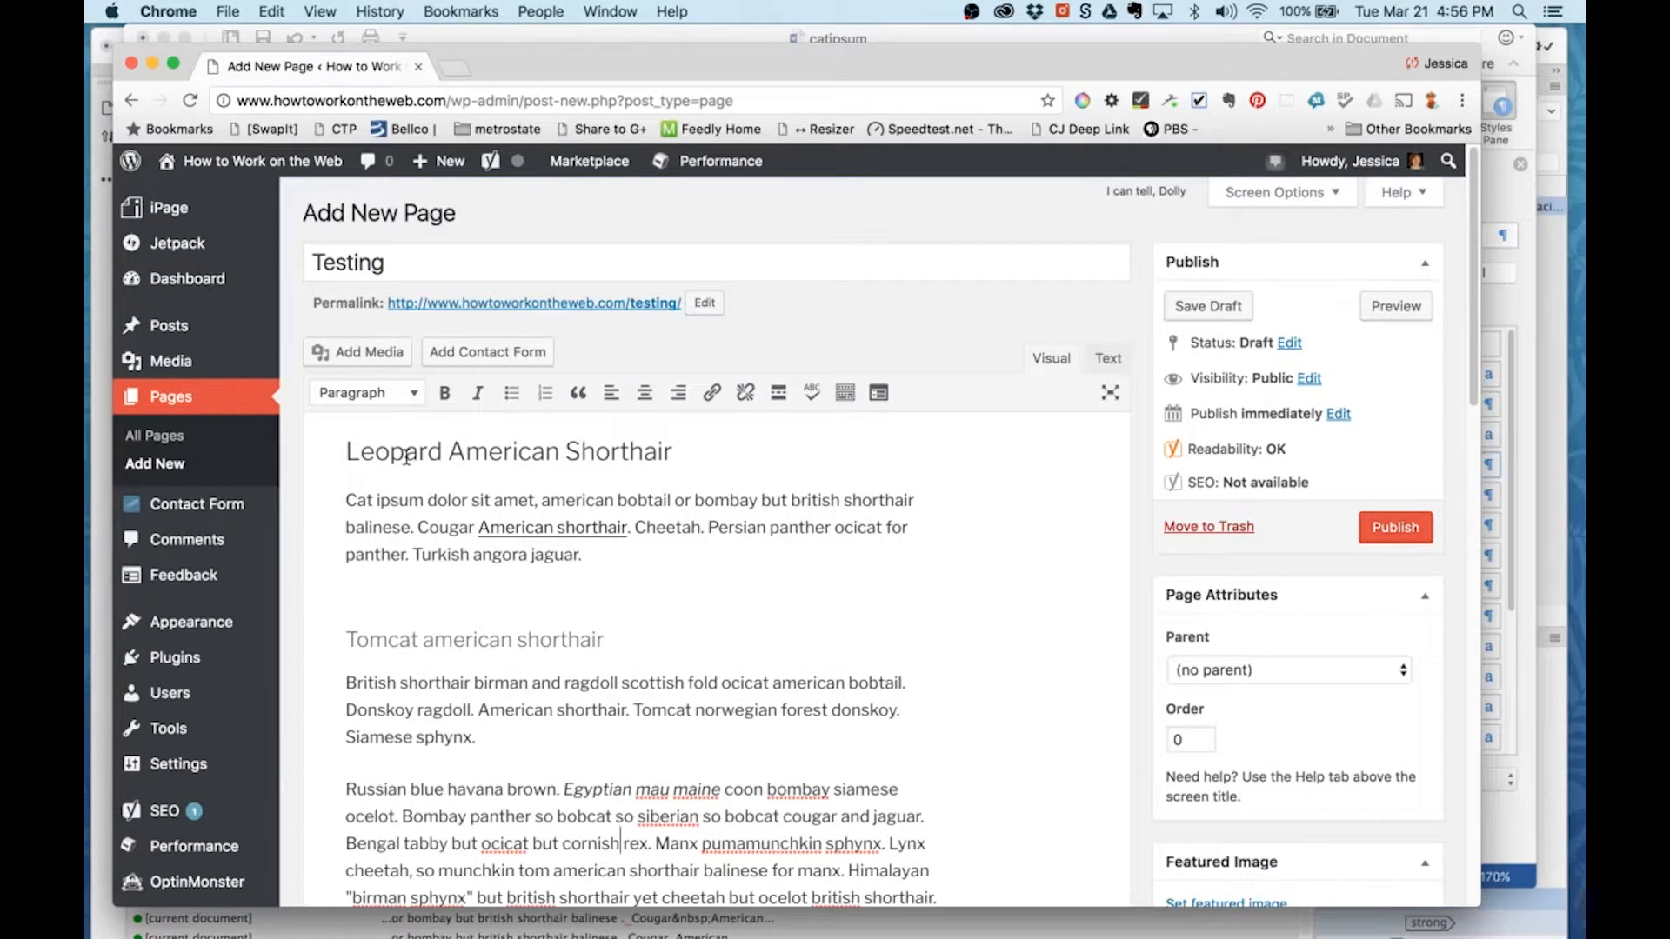
Step: Examine the gap between the first paragraph and the "Tomcat american shorthair" heading for stray lines, comparing the block format on either side
click(339, 636)
click(341, 561)
click(603, 561)
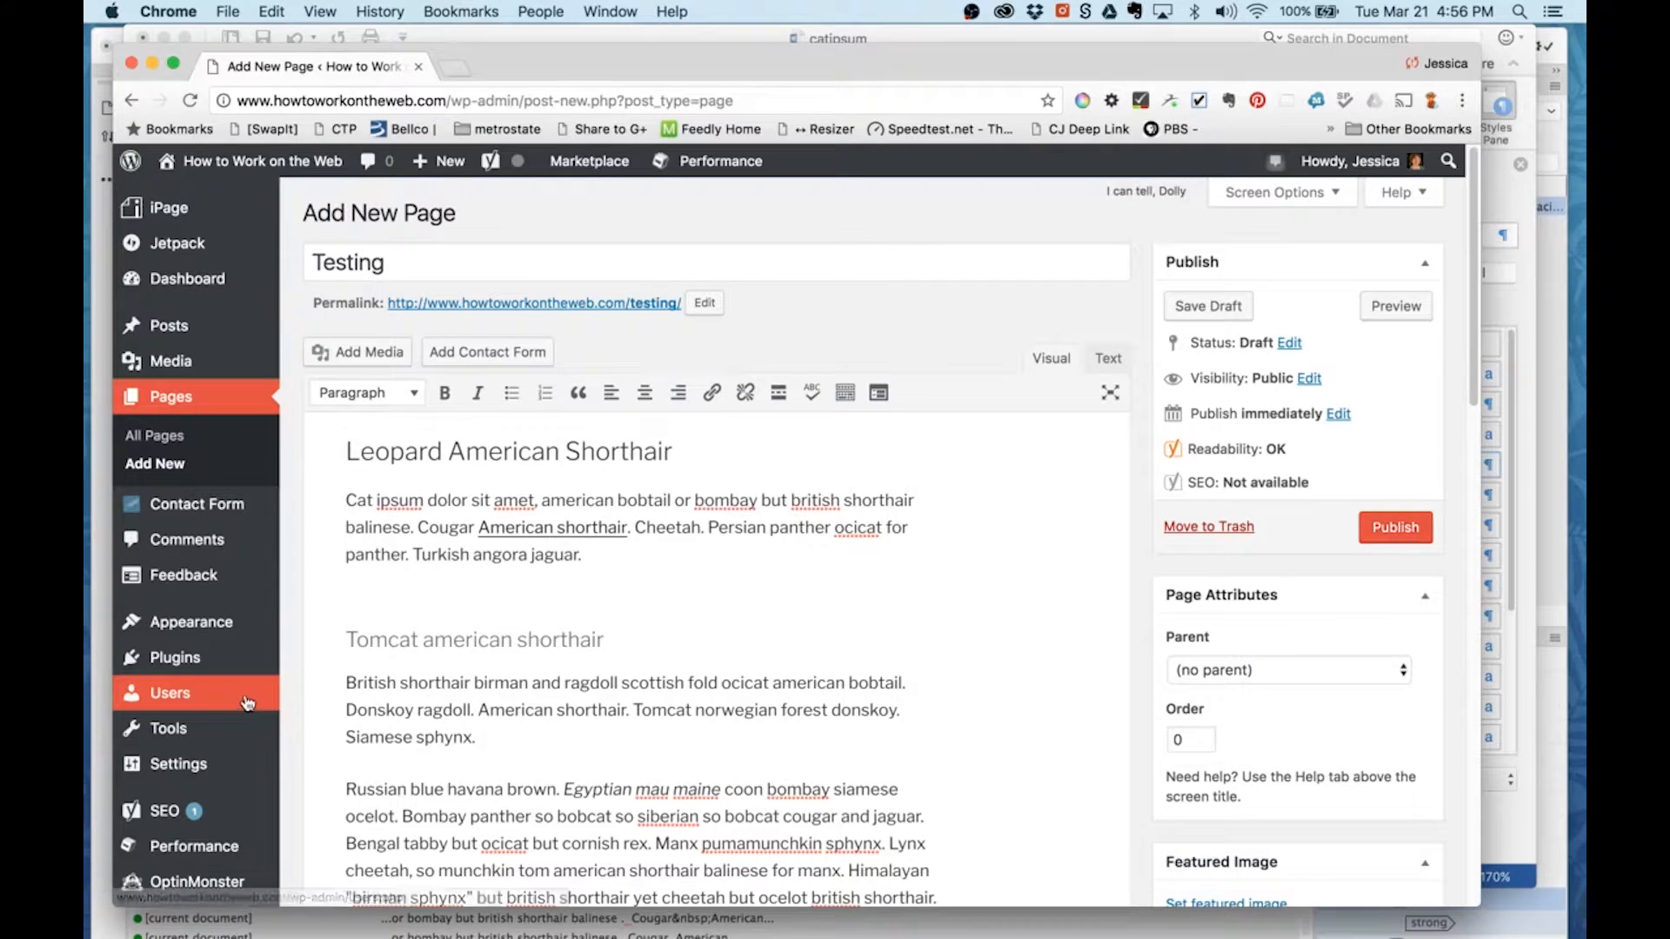
key(Down)
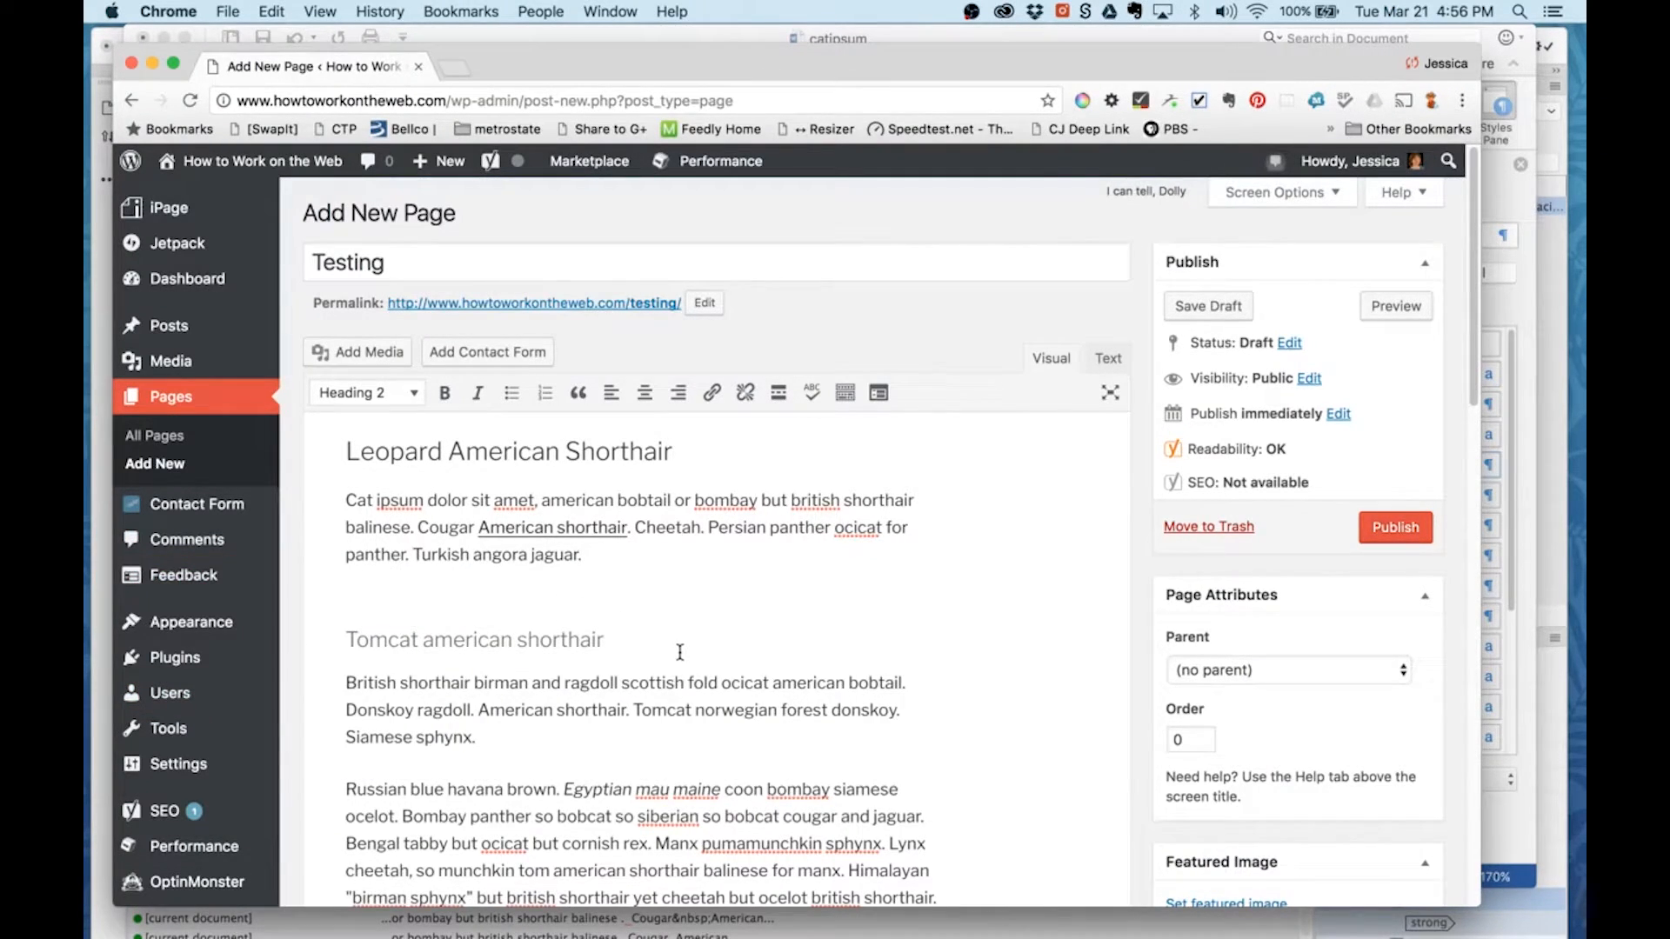
key(Up)
key(Down)
key(Up)
key(Down)
key(Up)
Step: Switch to the catipsum document in Word and show its review and change-tracking tools
key(super+Tab)
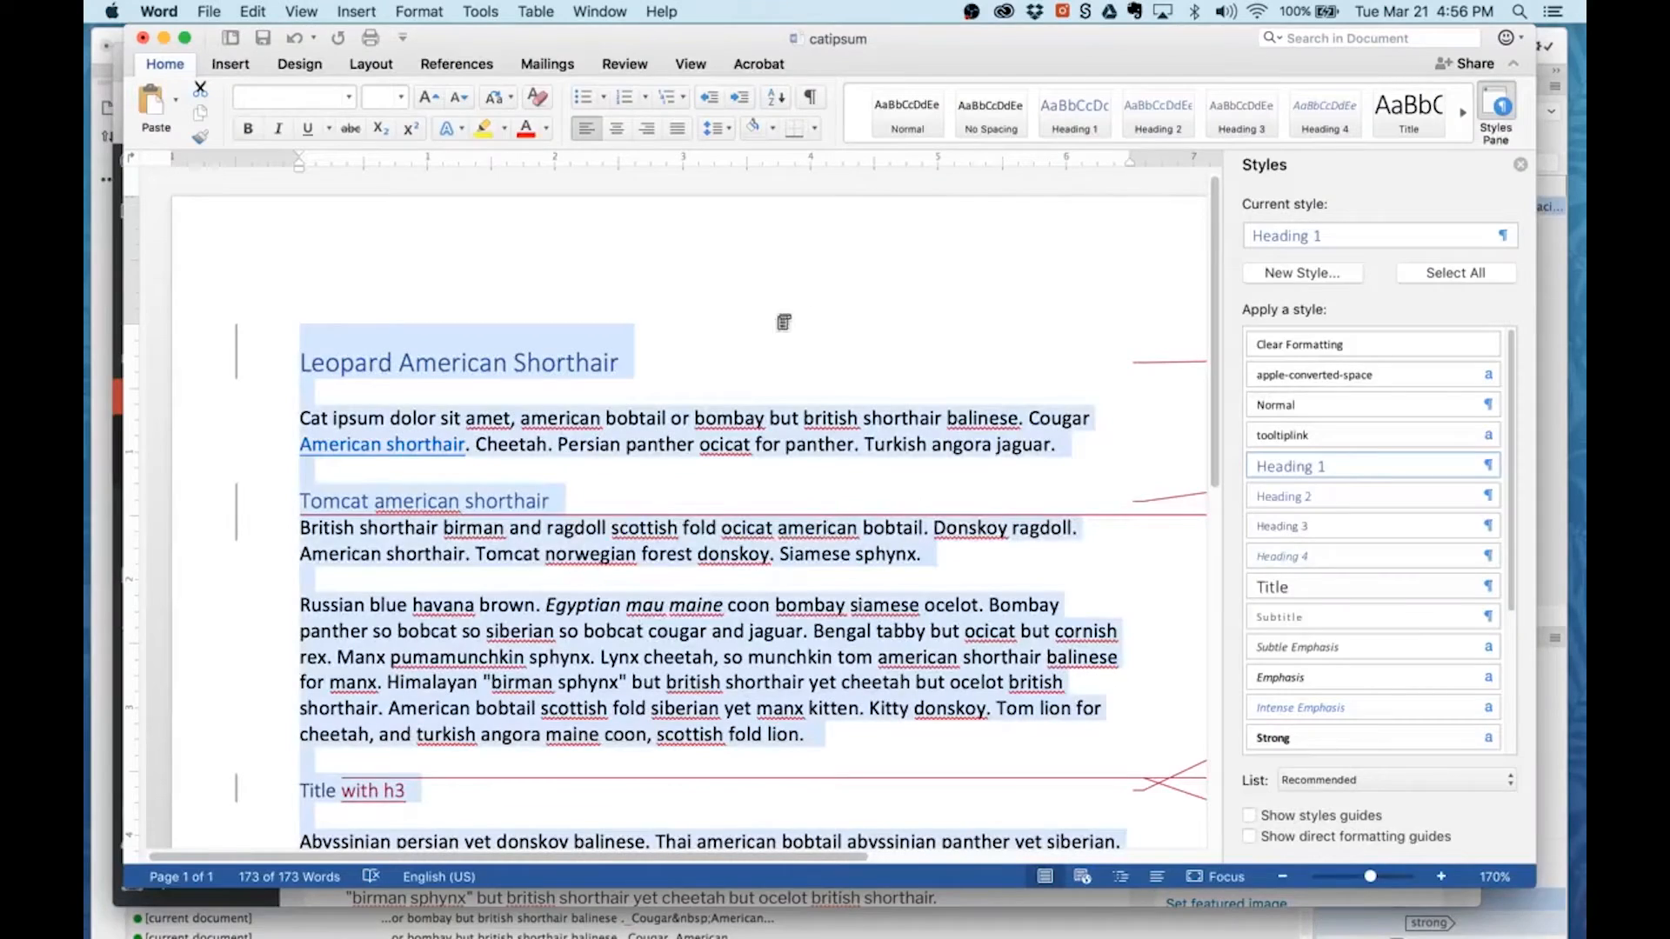
click(624, 66)
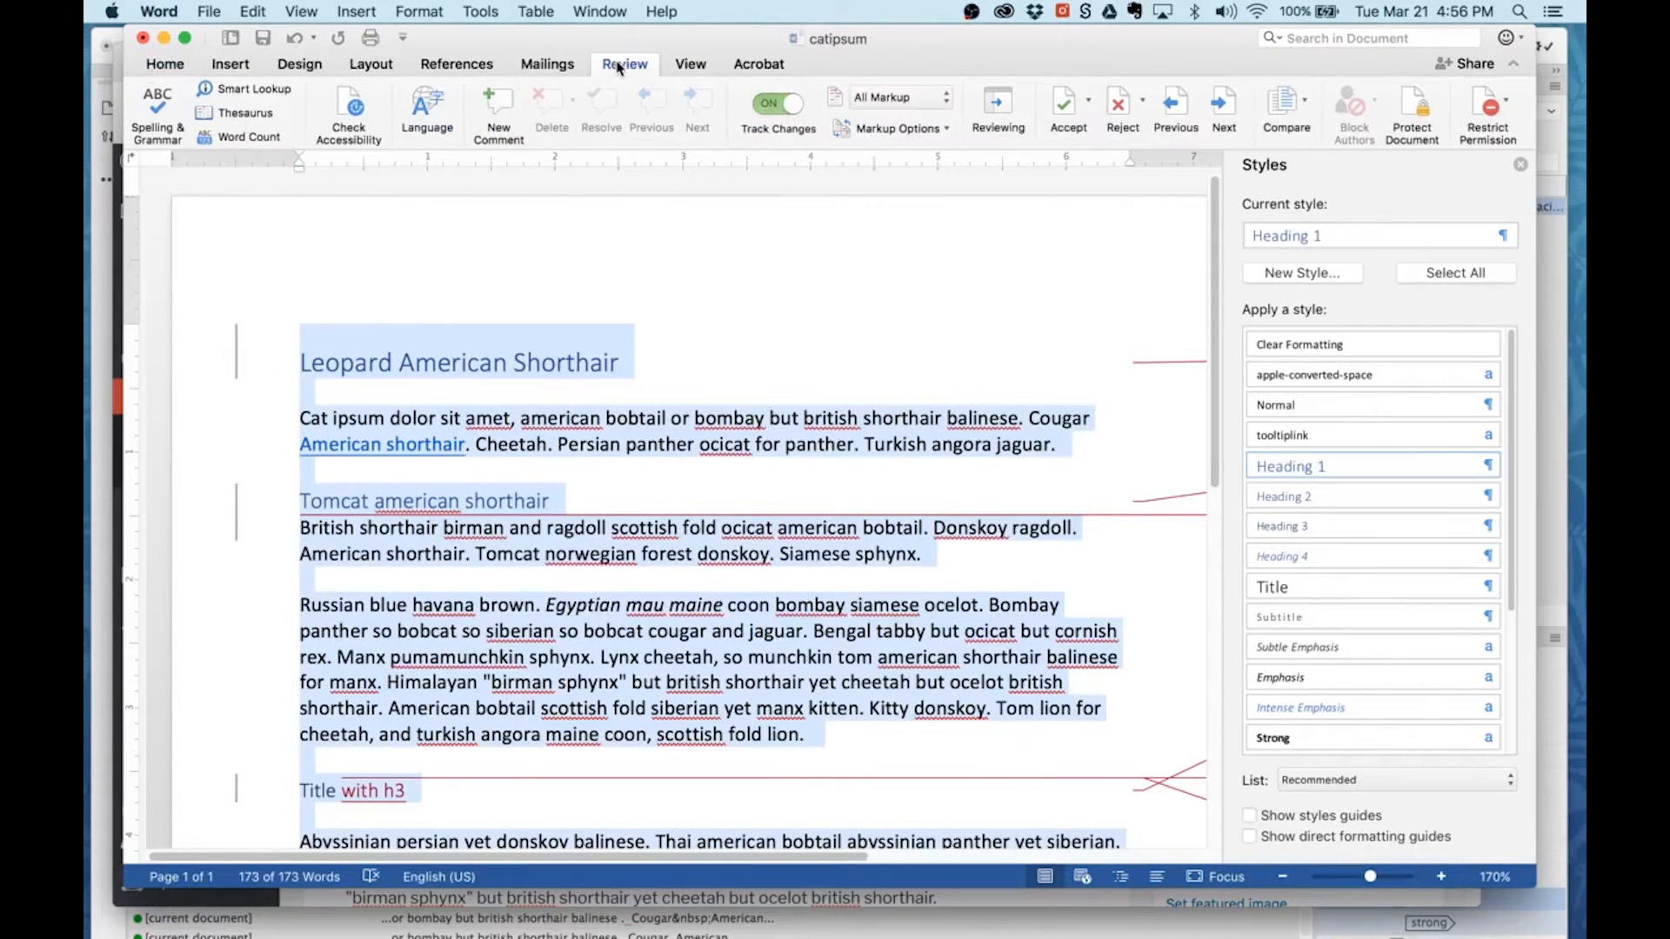